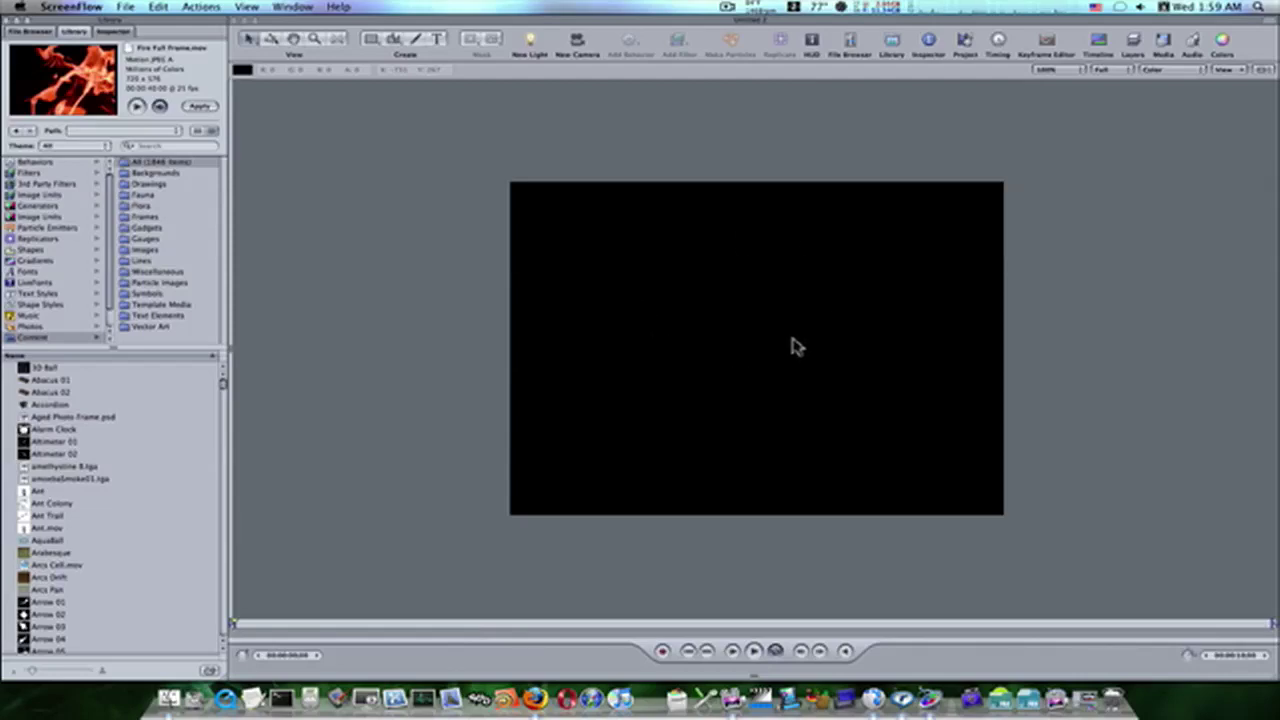
Search the Library for 'smoke' and apply the Smoke clip to the empty canvas
left_click(54, 341)
left_click(151, 146)
type("smoke")
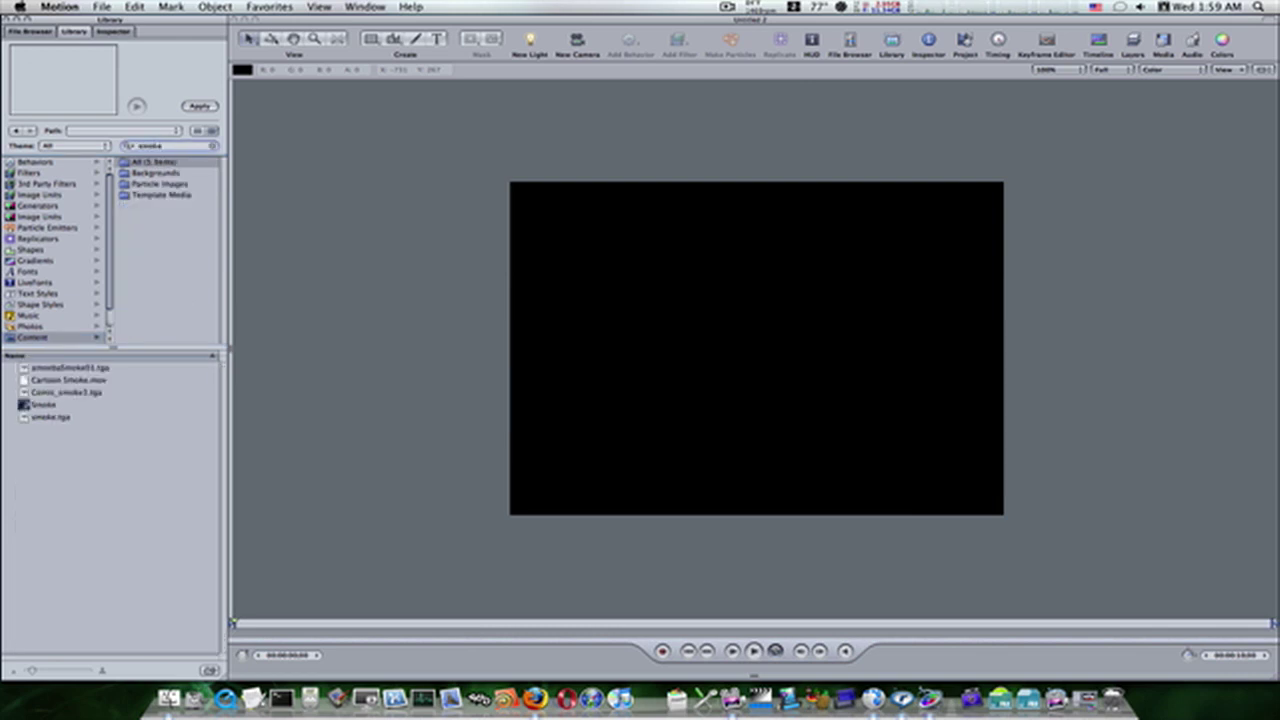
left_click(66, 405)
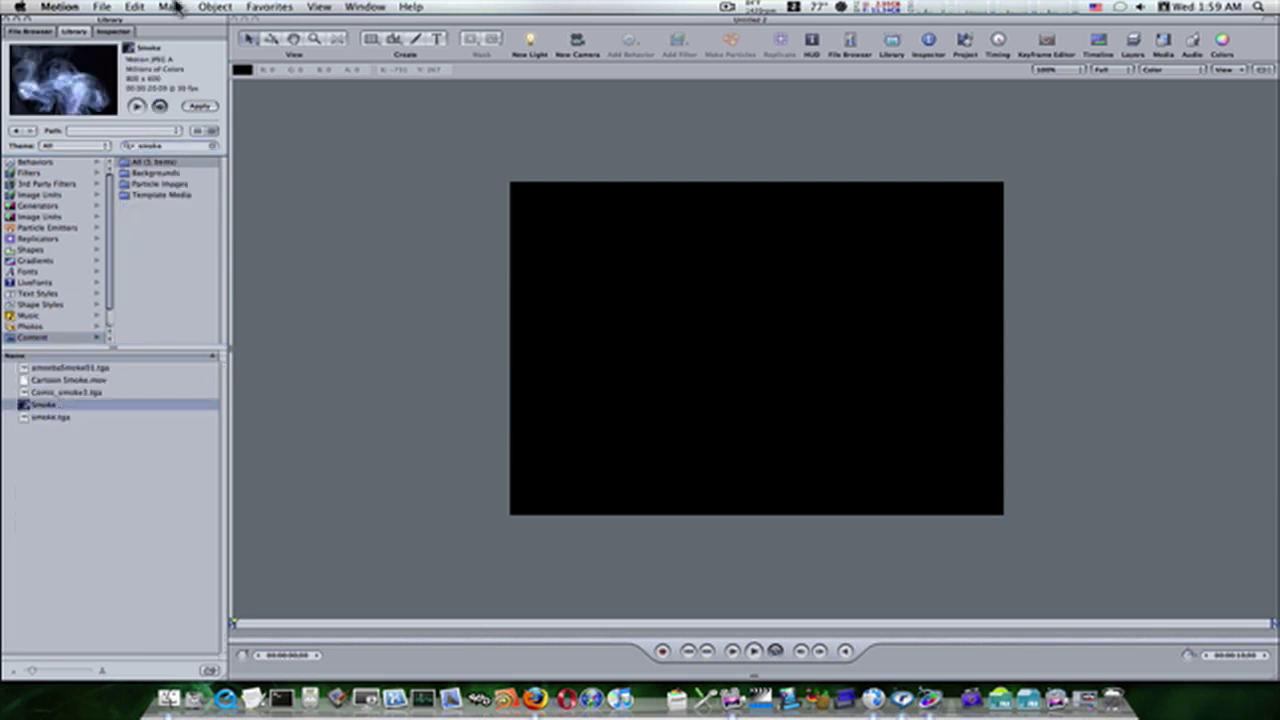
left_click(201, 106)
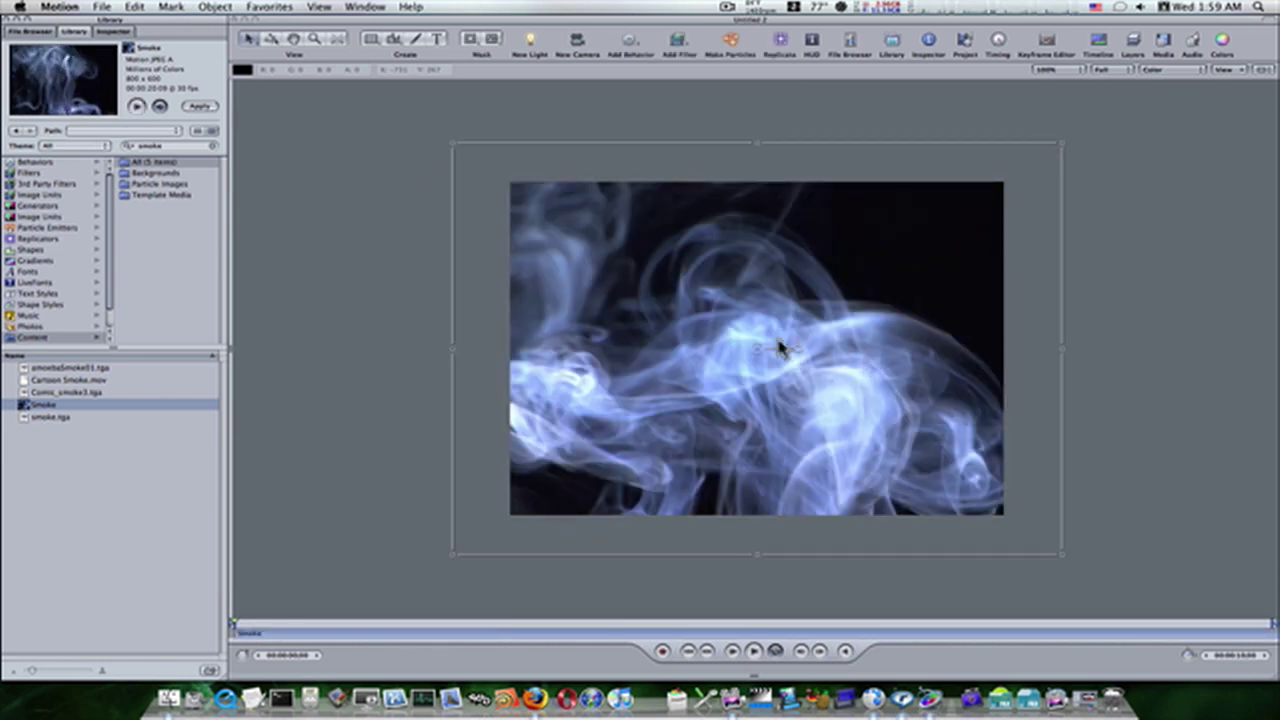
Draw a rectangle mask over the Smoke clip so only the top-third band shows
left_click(472, 42)
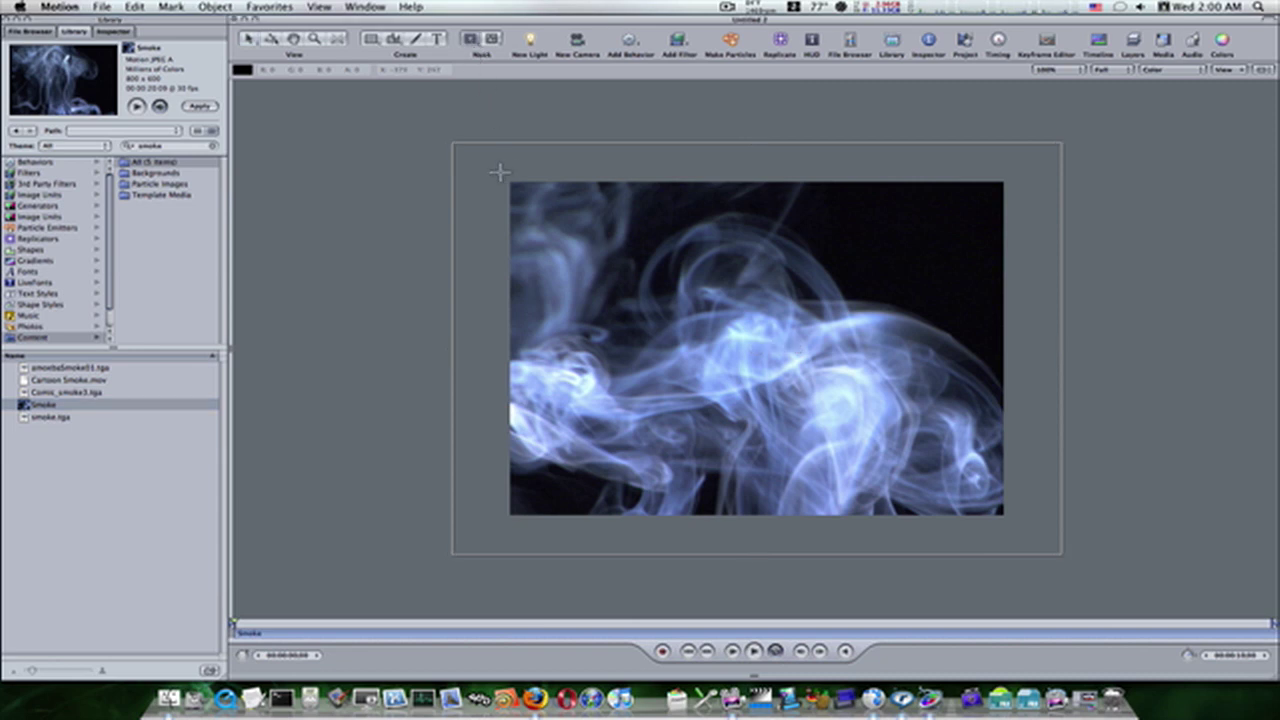
left_click_drag(507, 181, 1010, 304)
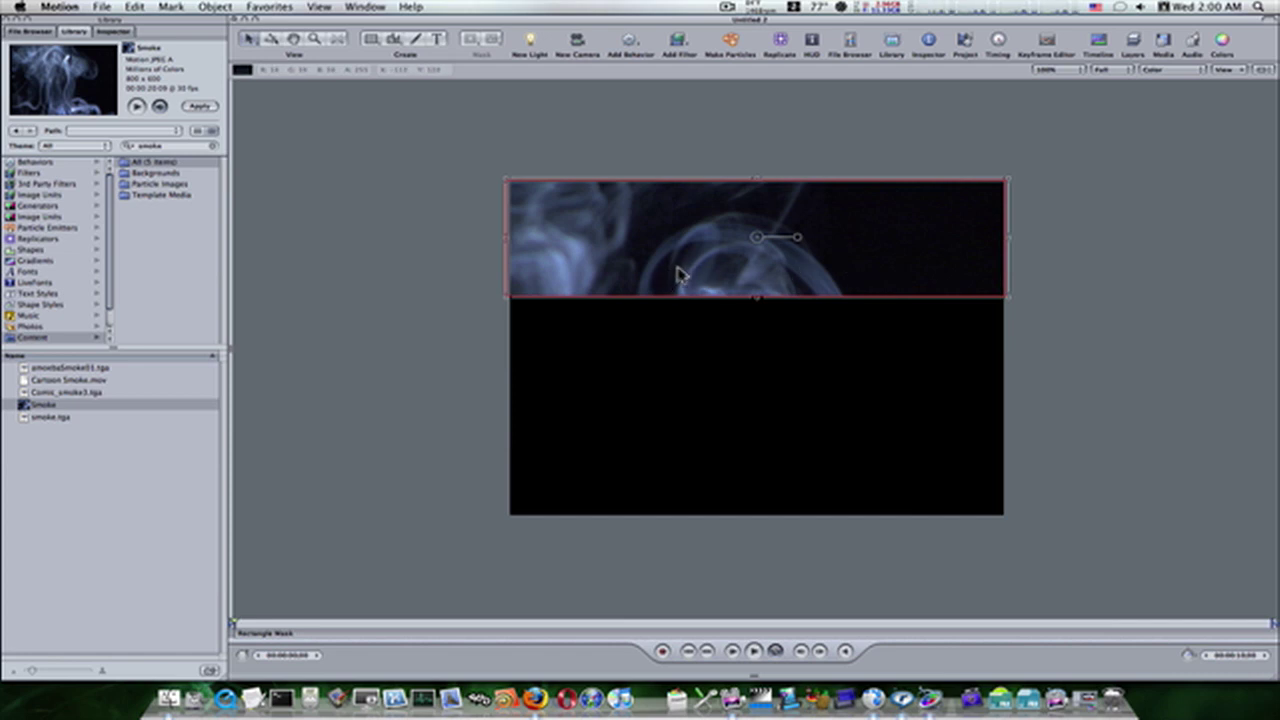
Show the layer timeline and duplicate the masked Smoke layer with Cmd+D into 'Smoke copy'
left_click(1003, 45)
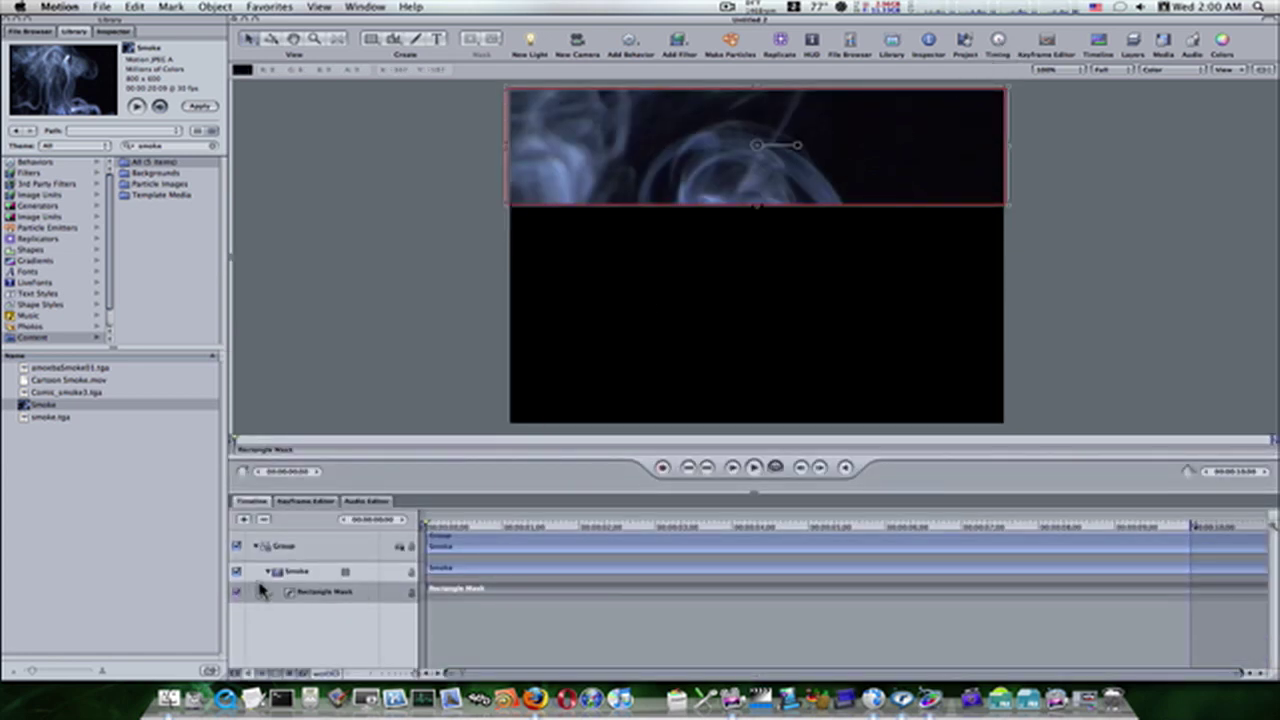
left_click(268, 574)
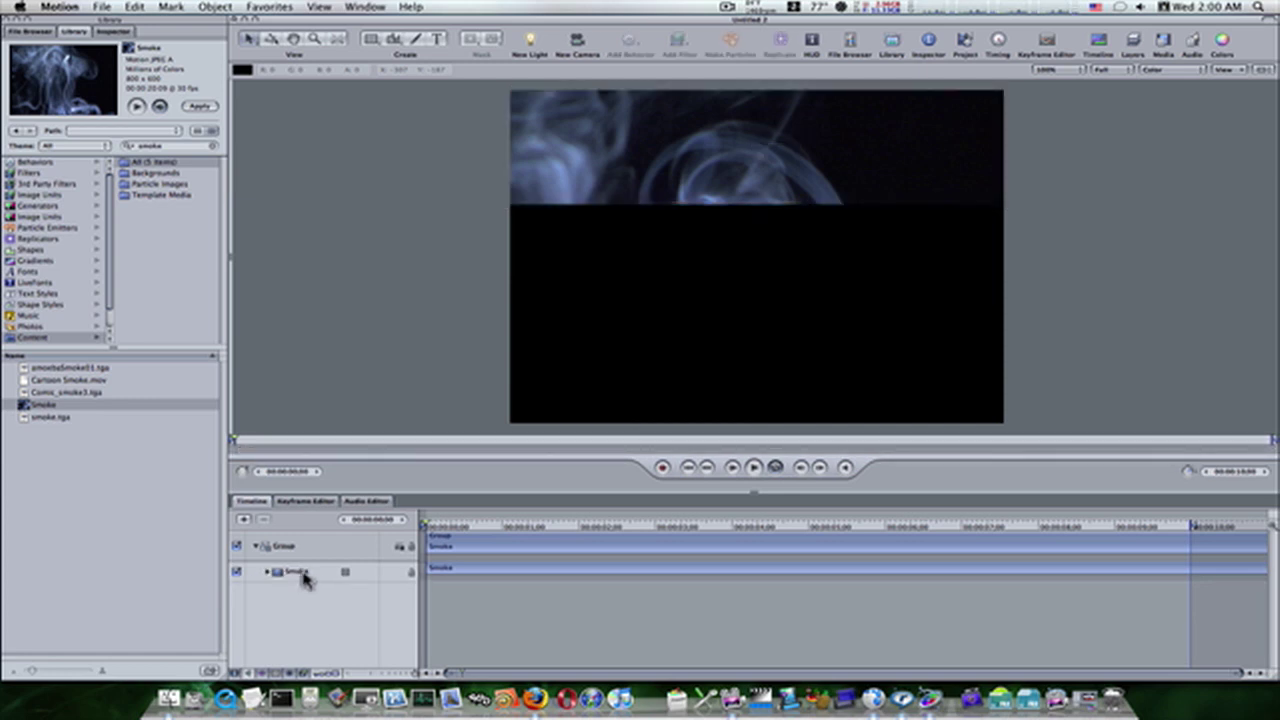
left_click(299, 576)
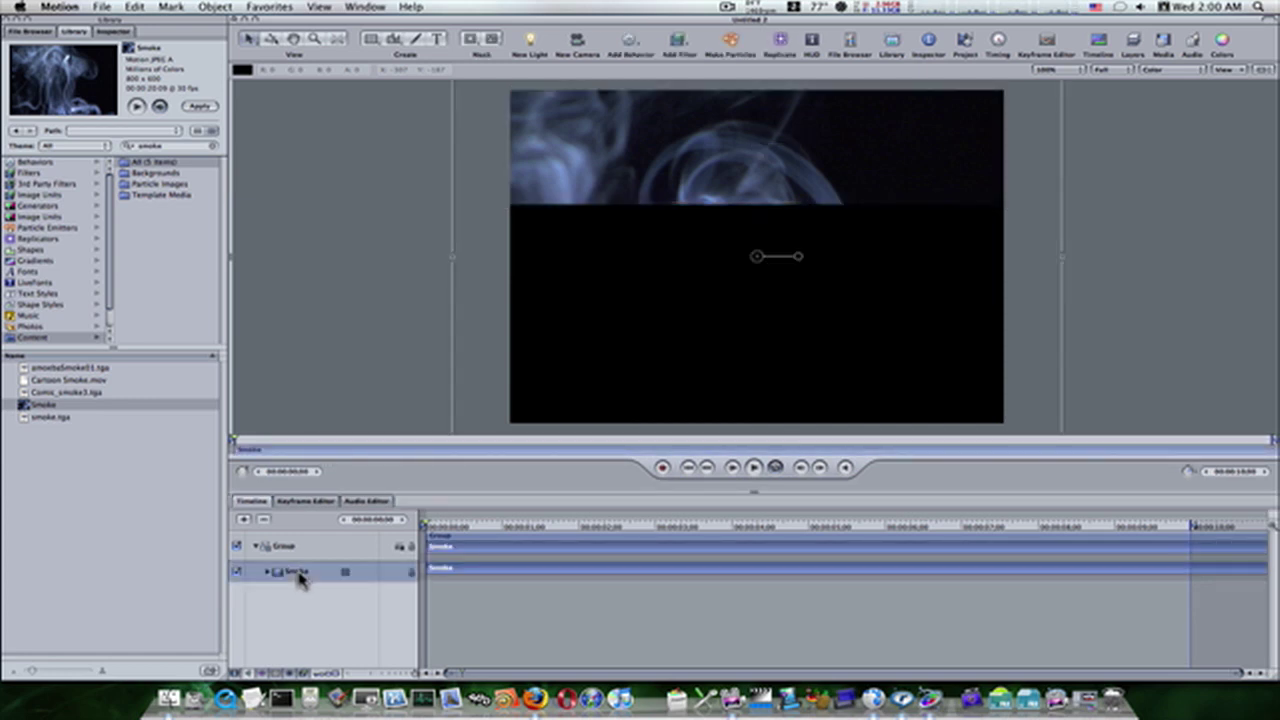
key("super+d")
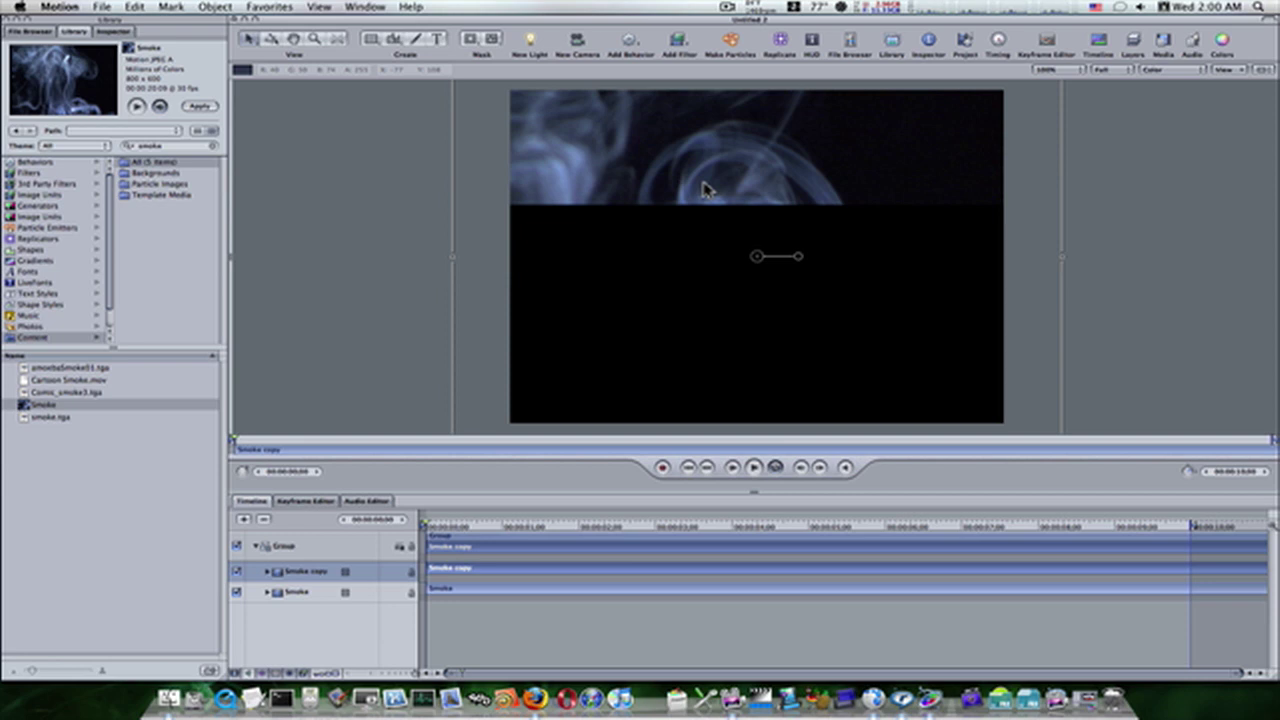
left_click(268, 573)
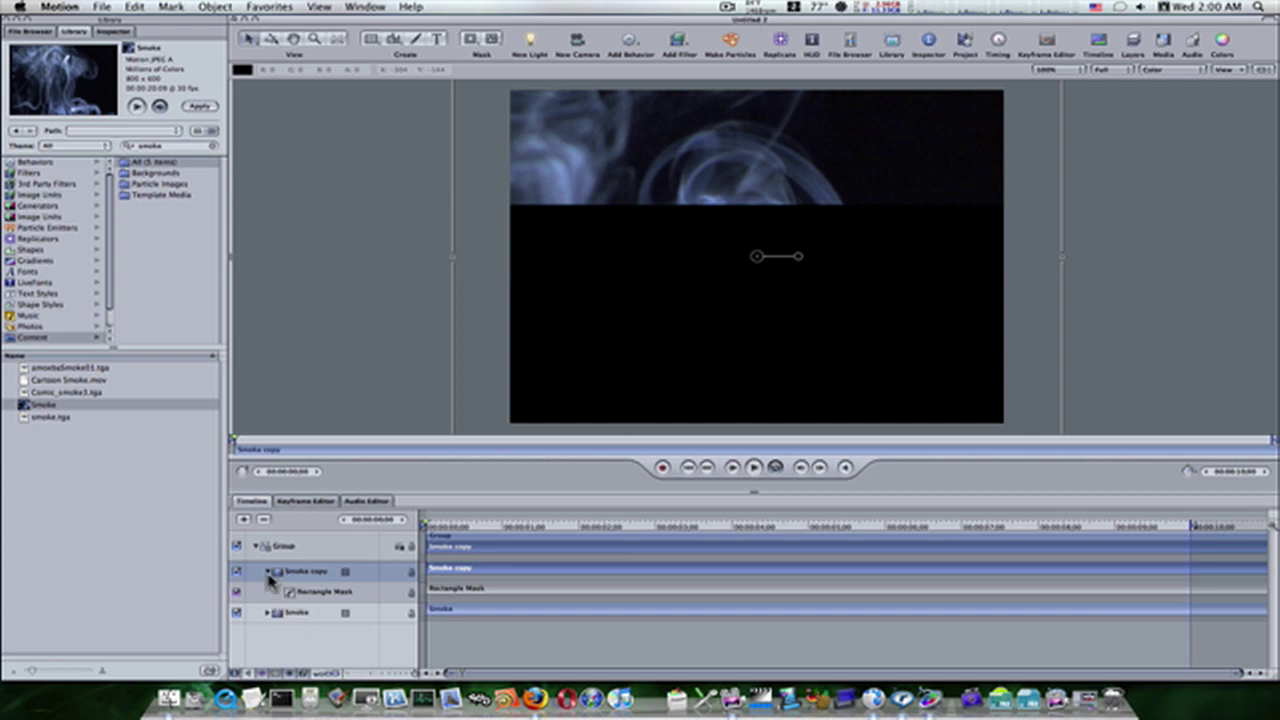
left_click(268, 573)
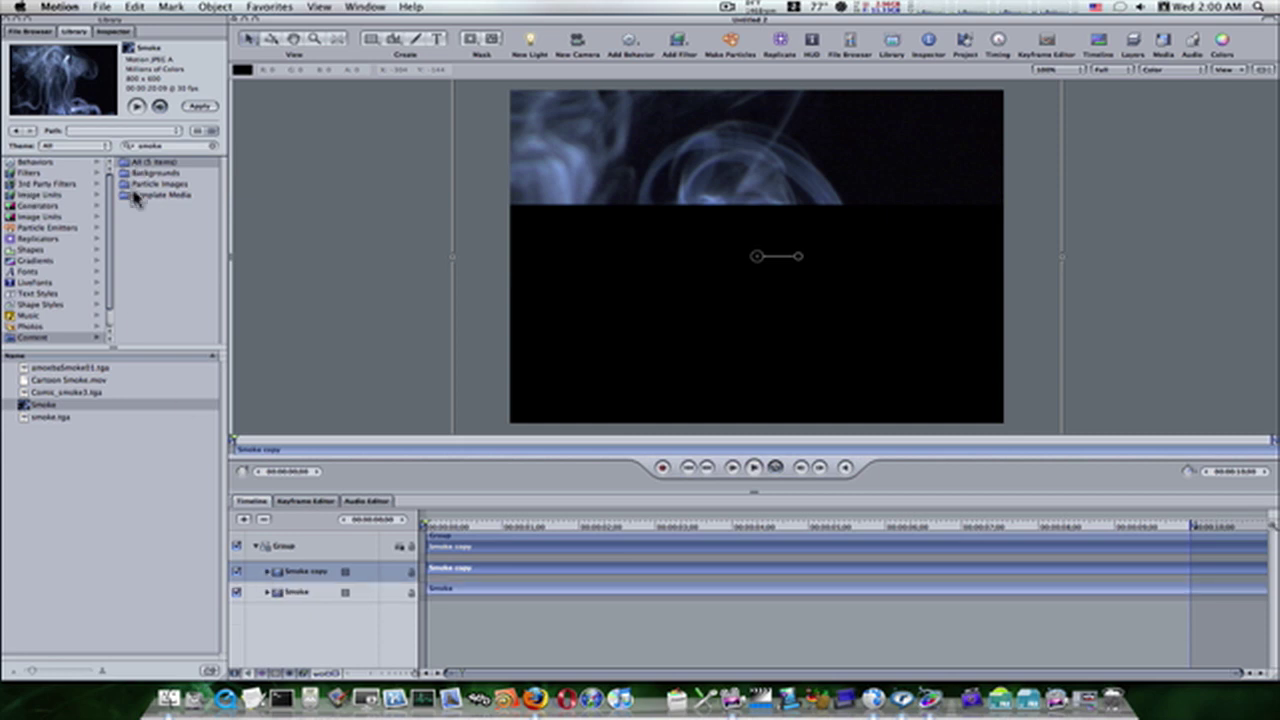
Search the Library for 'bubbles', preview the clips, and drop Bubbles Rapid.mov onto Smoke copy
left_click(177, 146)
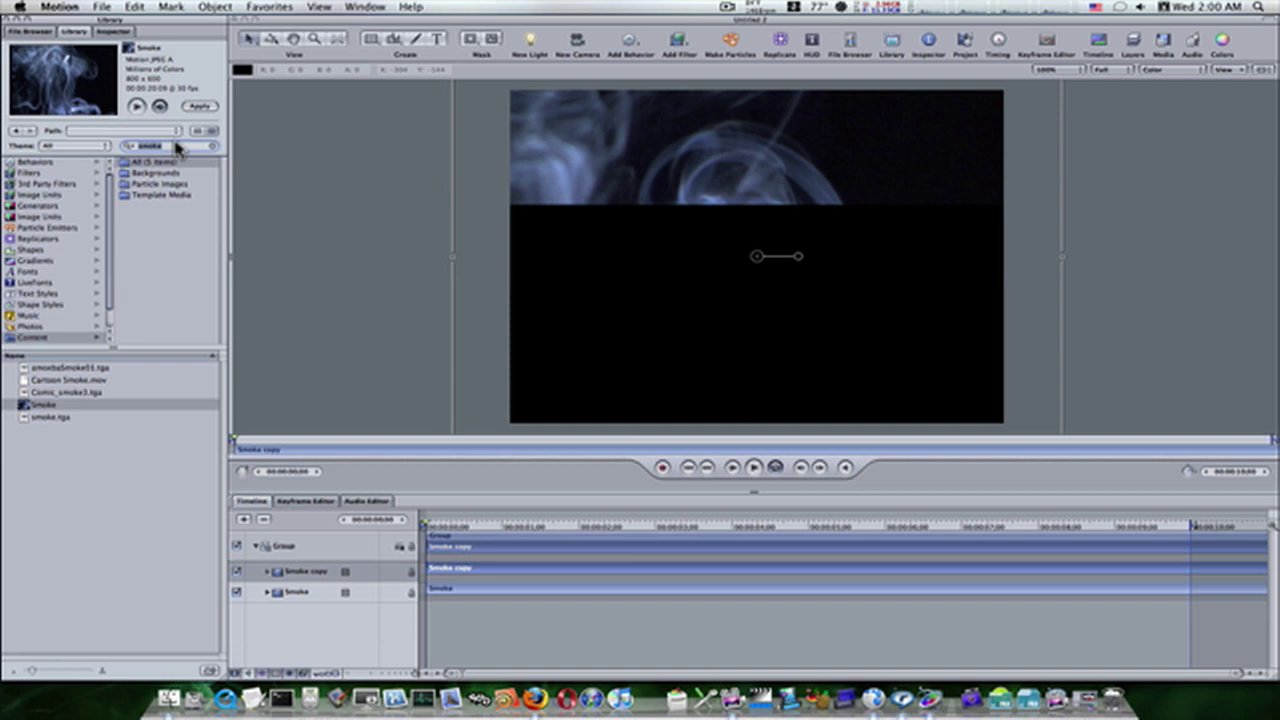
type("bubbles")
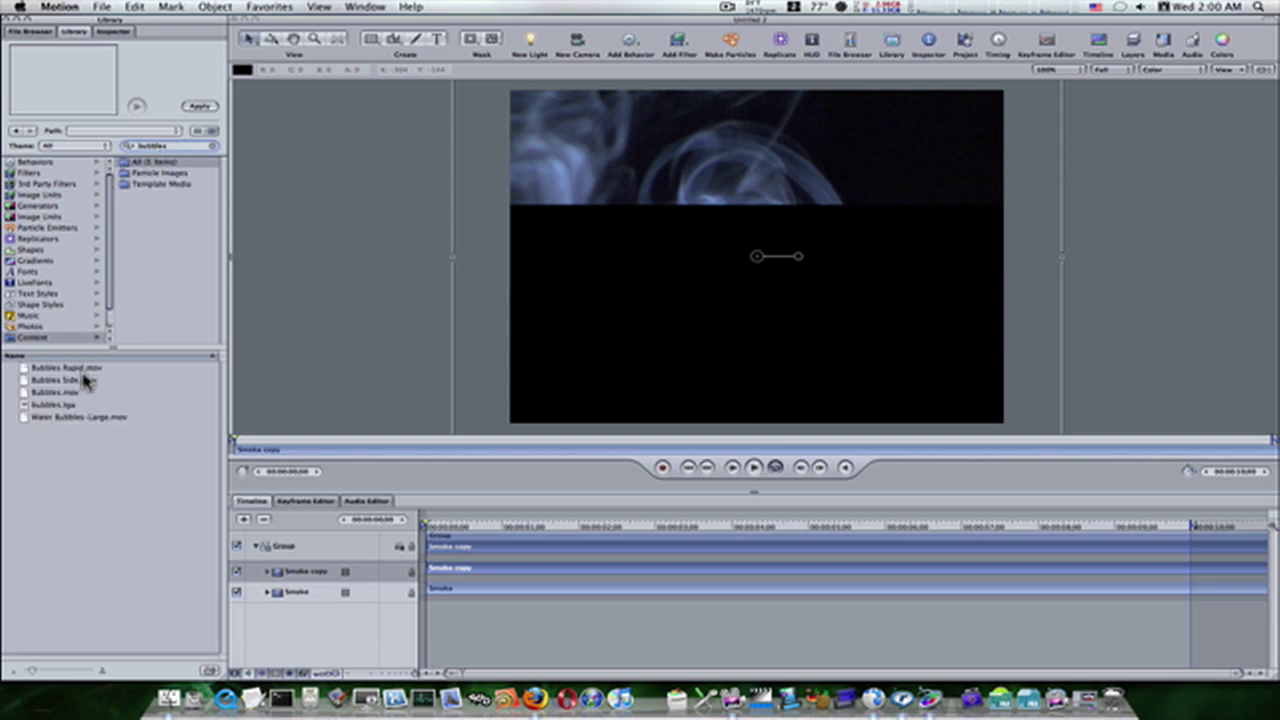
left_click(85, 386)
left_click(76, 398)
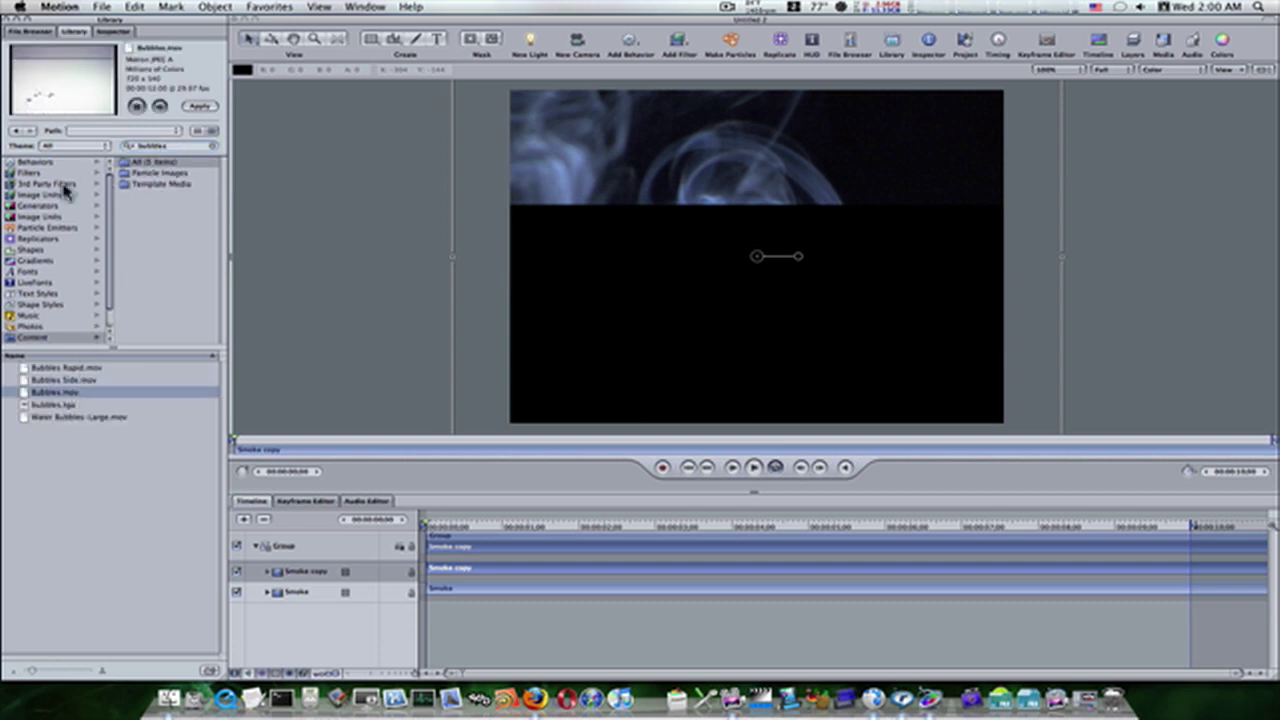
left_click(70, 406)
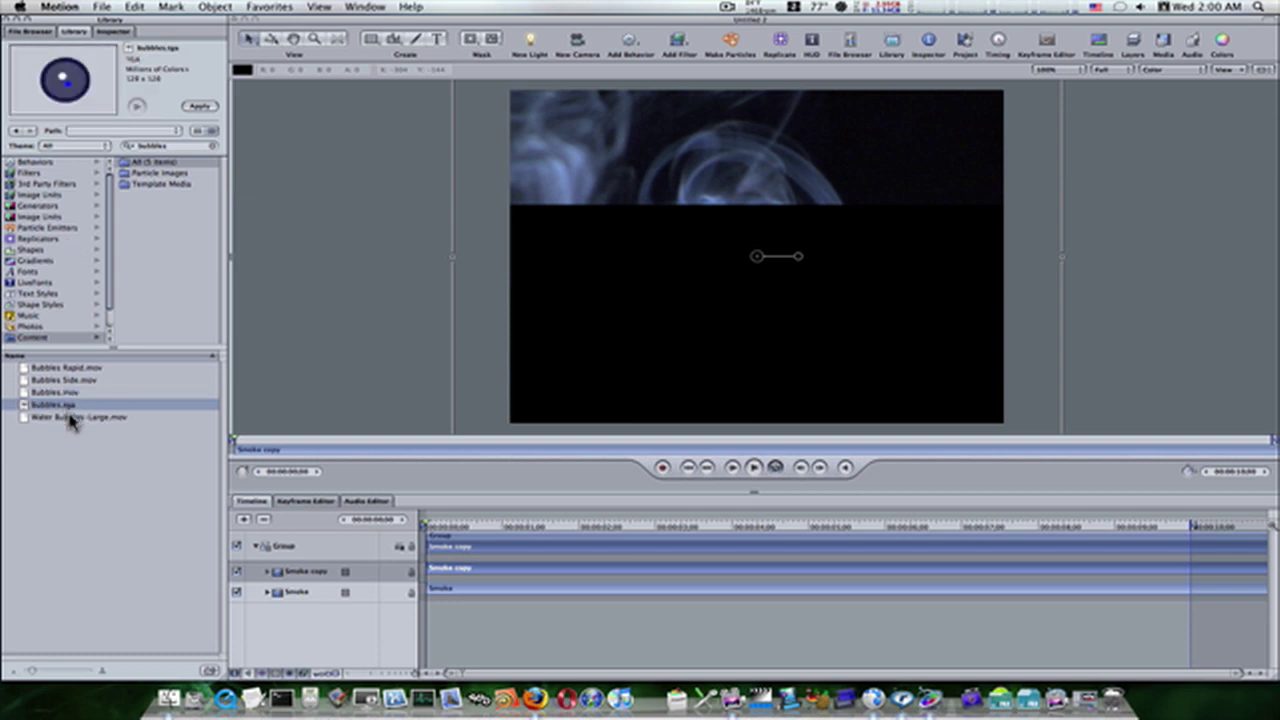
left_click(71, 416)
left_click(71, 369)
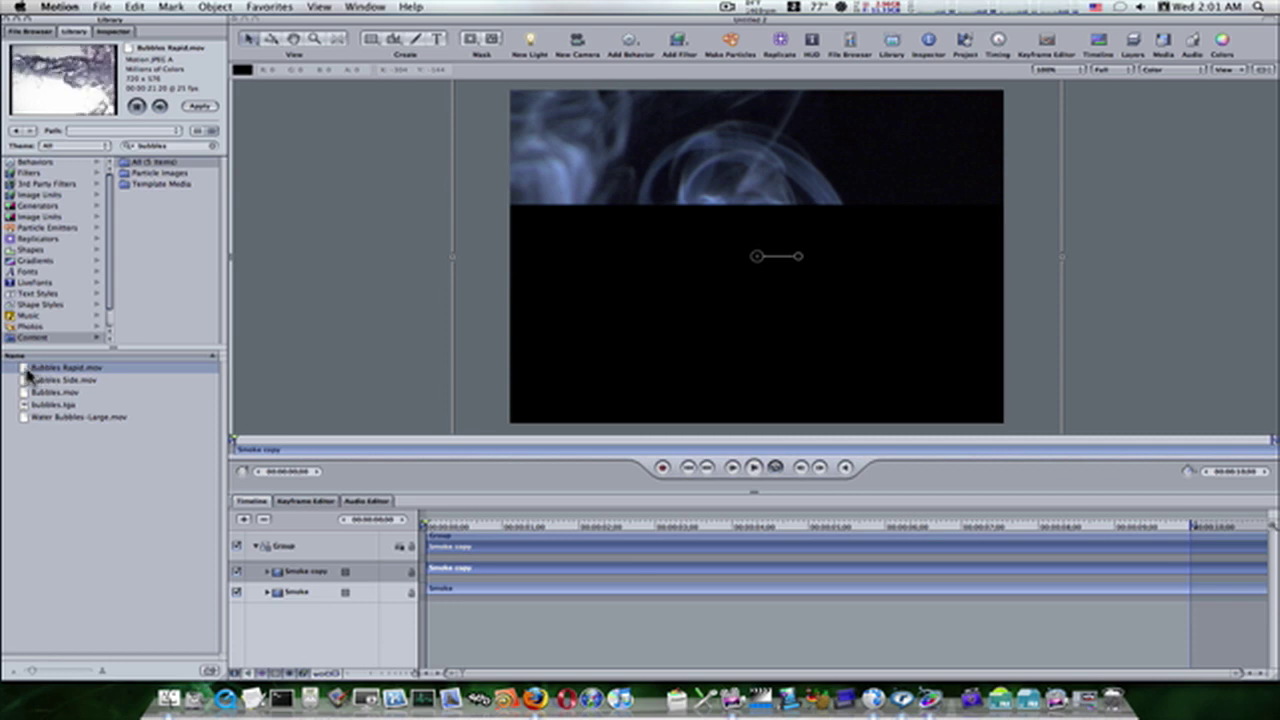
left_click_drag(24, 373, 296, 572)
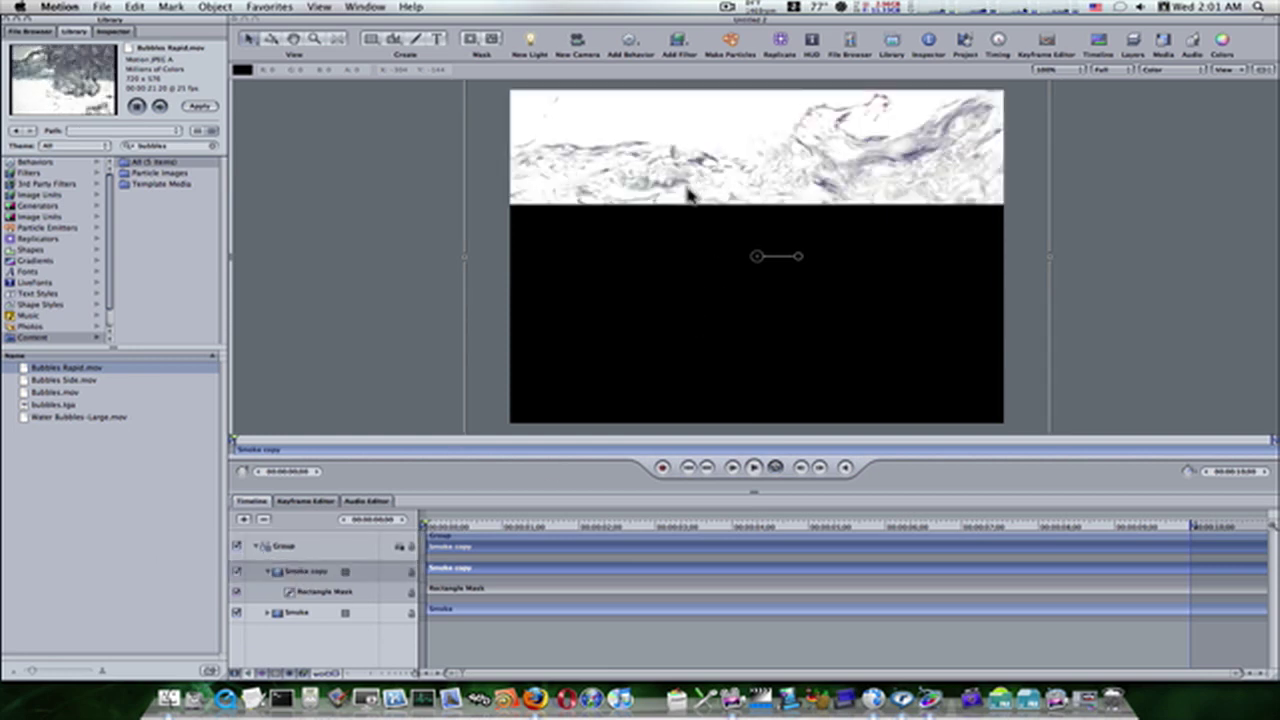
Drag the copy's mask down to the middle third, name the layer 'water', and duplicate it
left_click(327, 595)
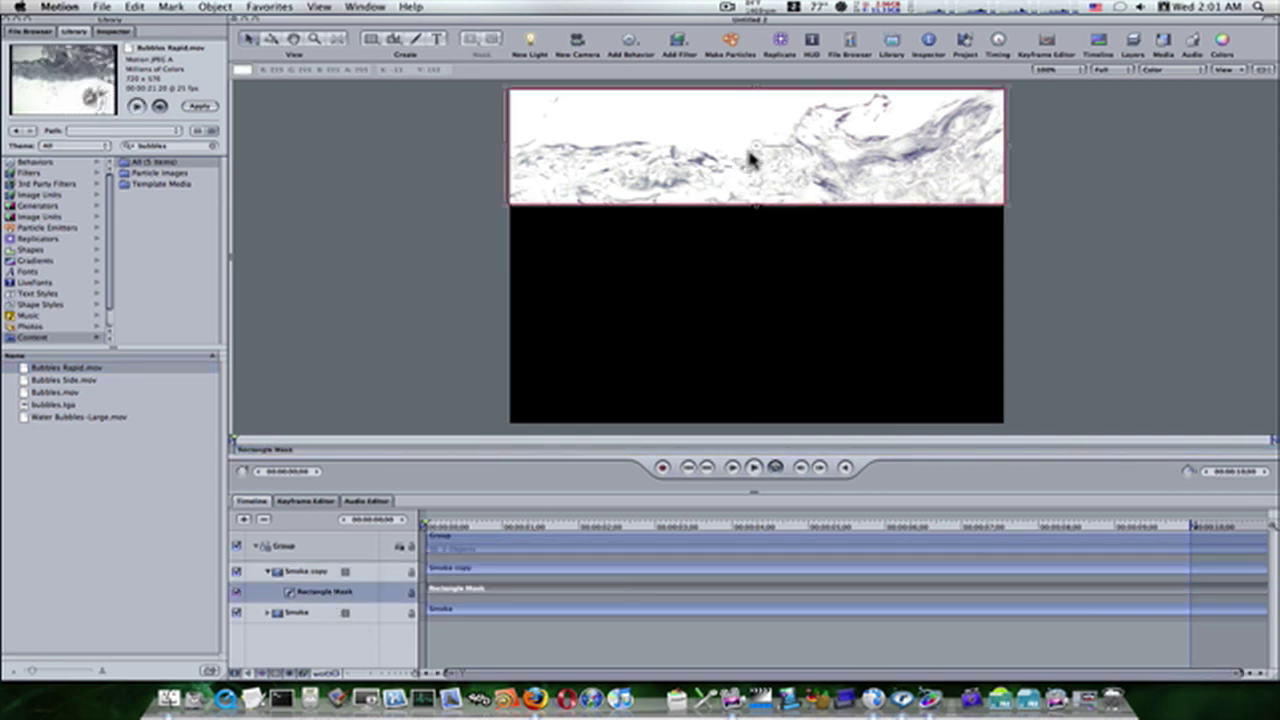
left_click_drag(755, 152, 754, 269)
left_click(288, 573)
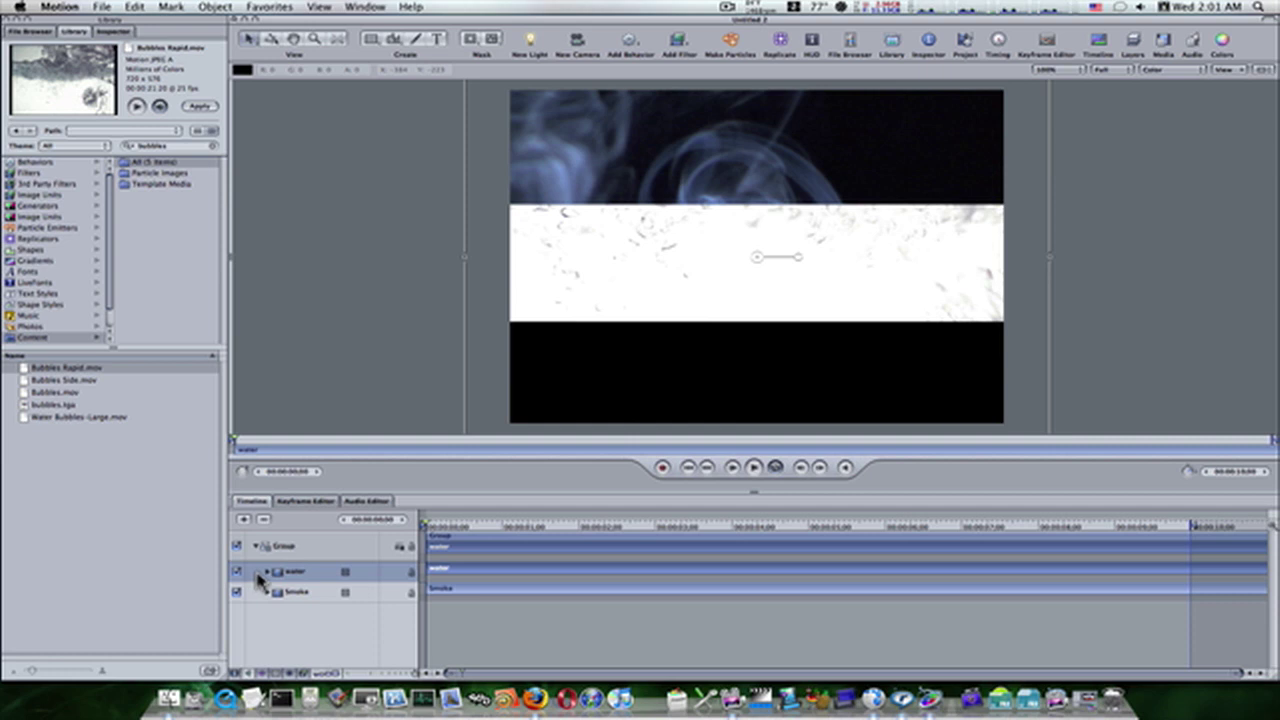
key("super+d")
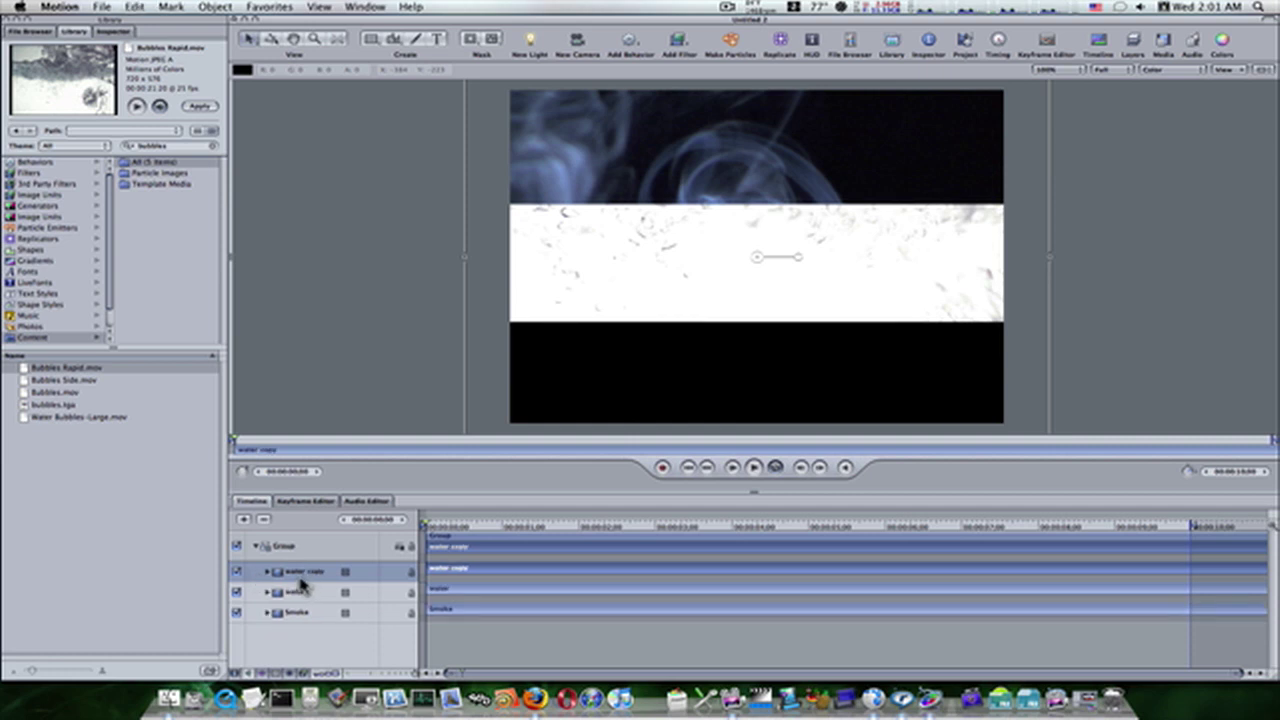
Put Fire Full Frame.mov into the water copy layer and move its mask to the bottom third
left_click(176, 146)
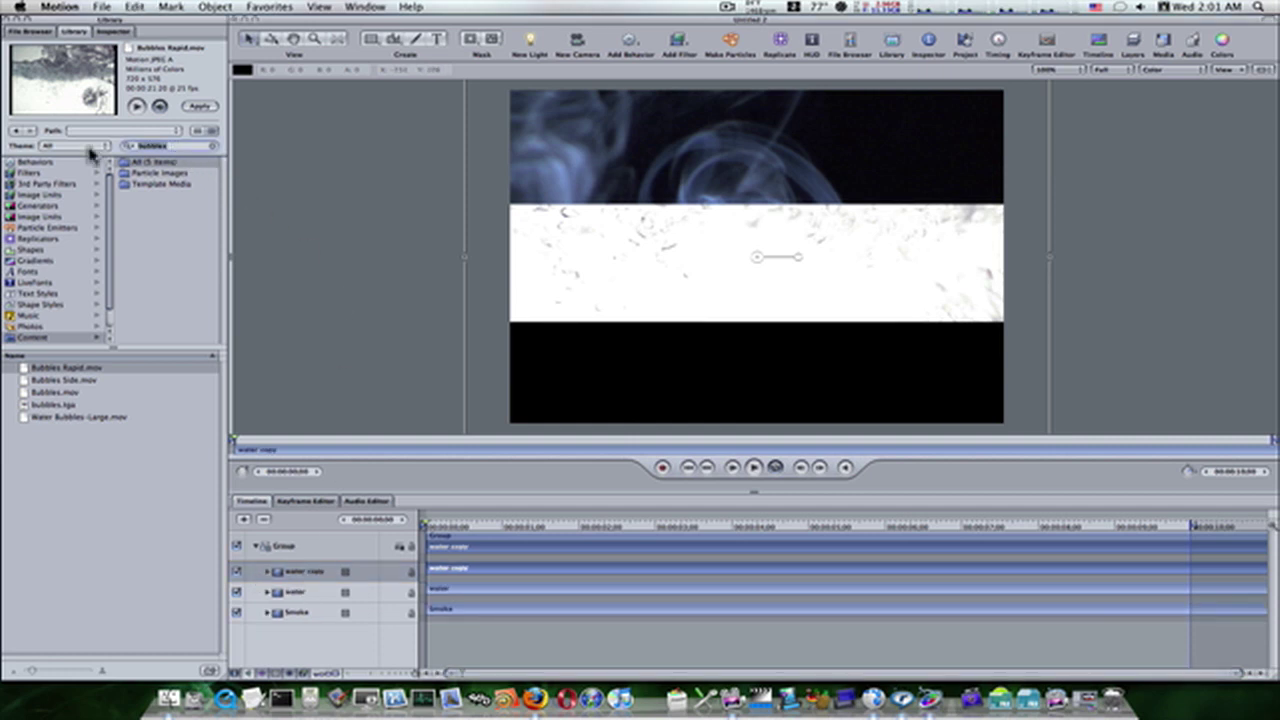
type("c")
type("ire")
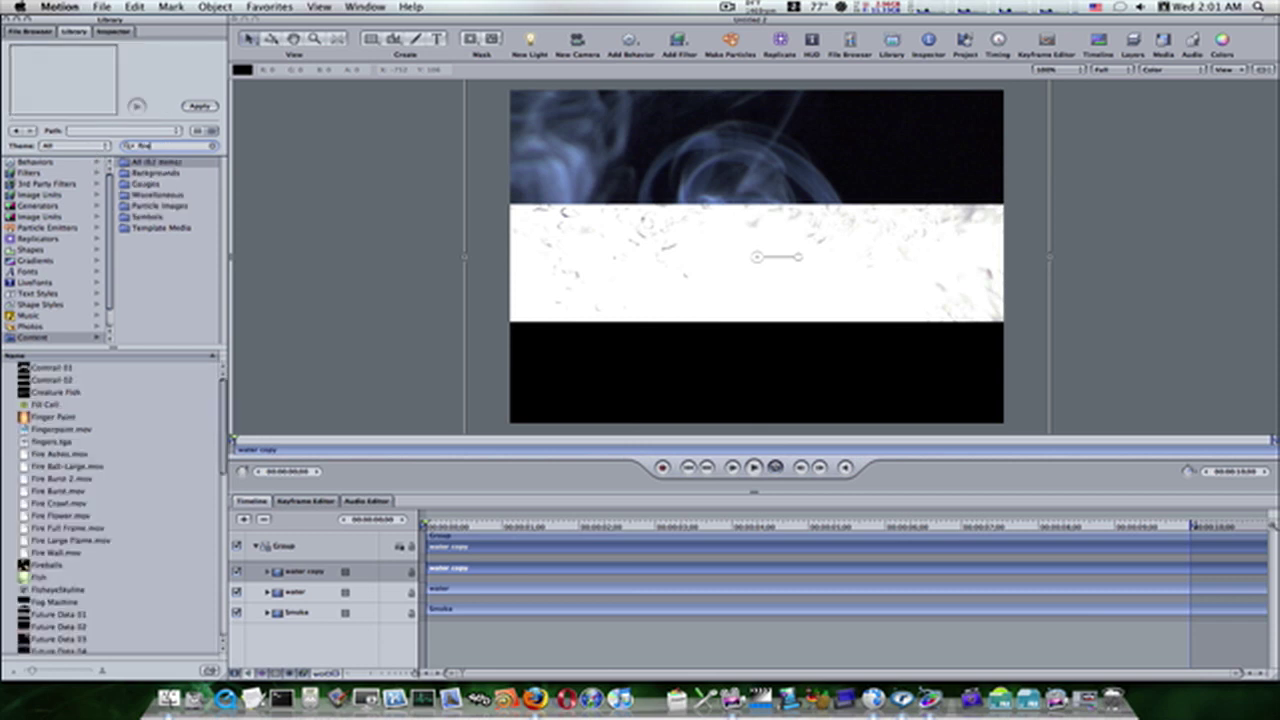
left_click(65, 406)
left_click(72, 429)
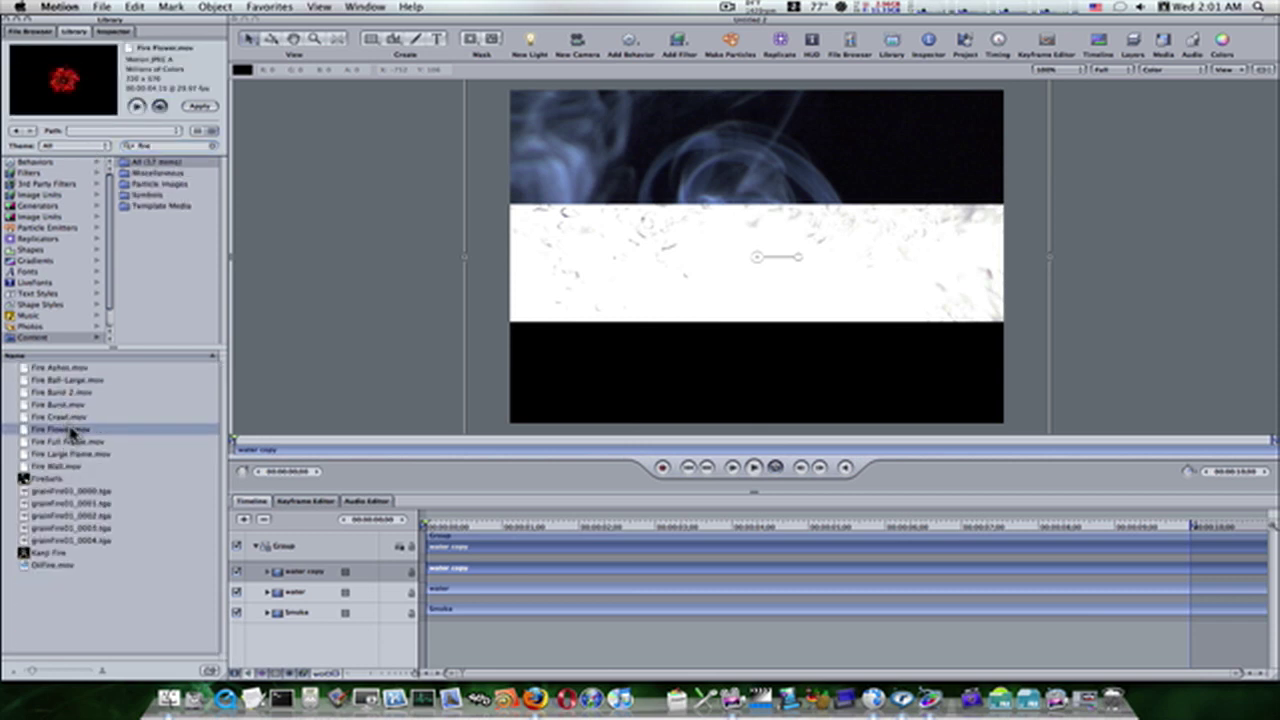
left_click(72, 441)
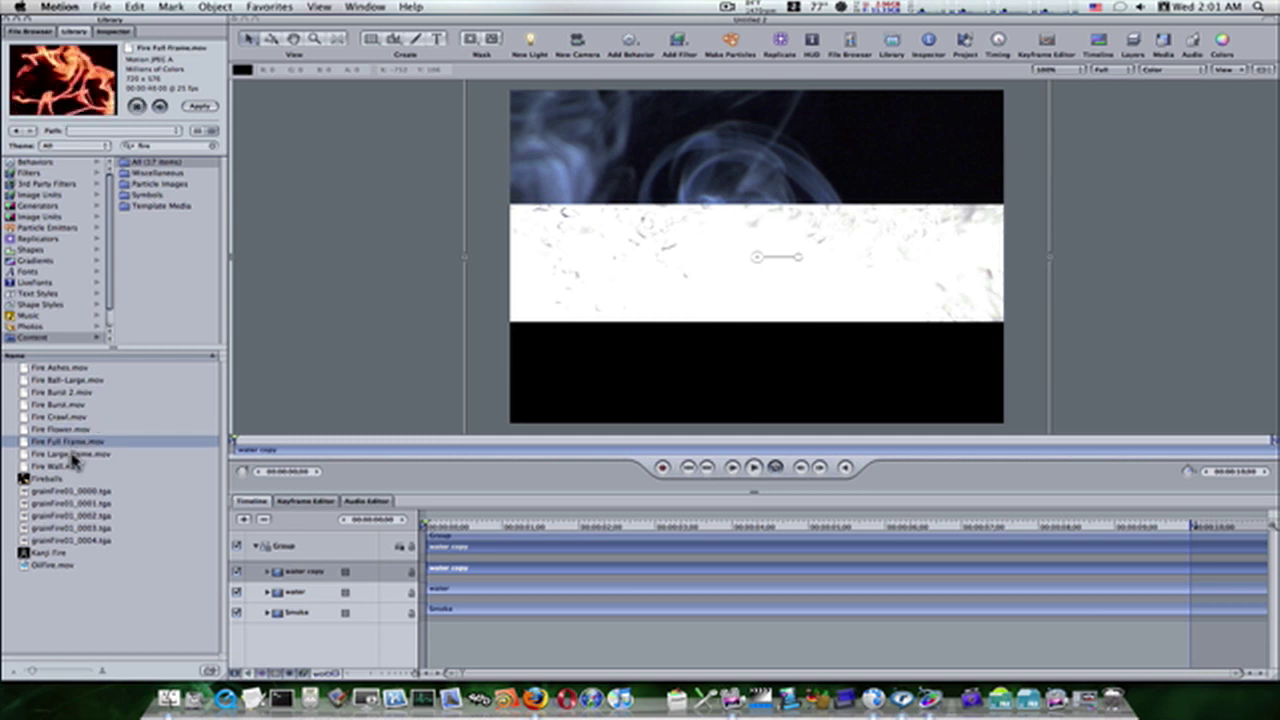
left_click_drag(42, 443, 291, 577)
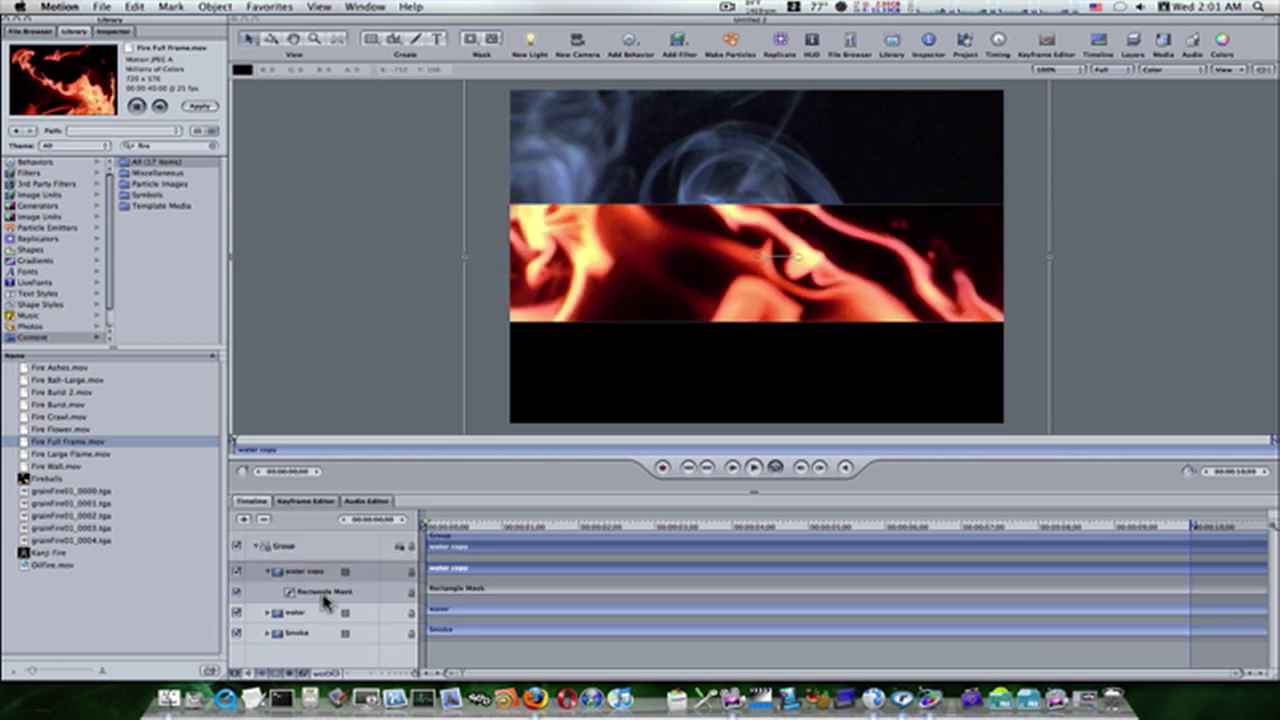
left_click(323, 594)
left_click_drag(758, 270, 758, 375)
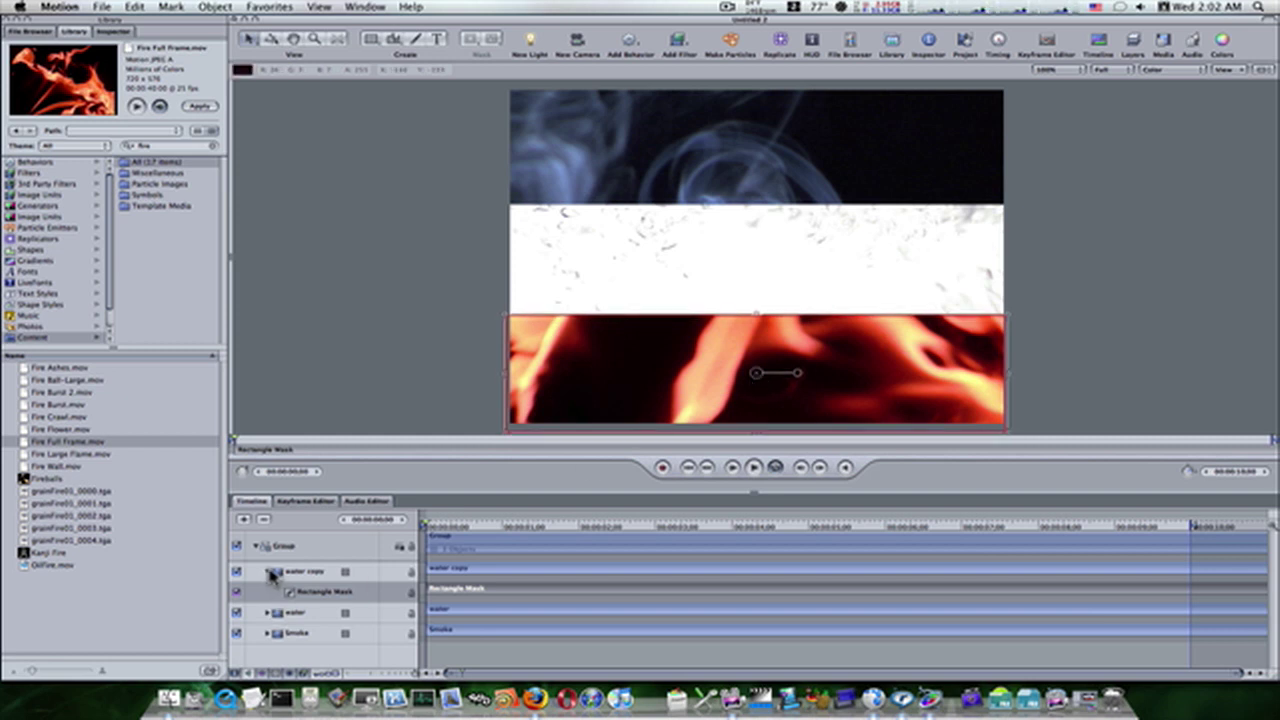
Name the bottom band layer 'fire'
left_click(269, 572)
left_click(294, 575)
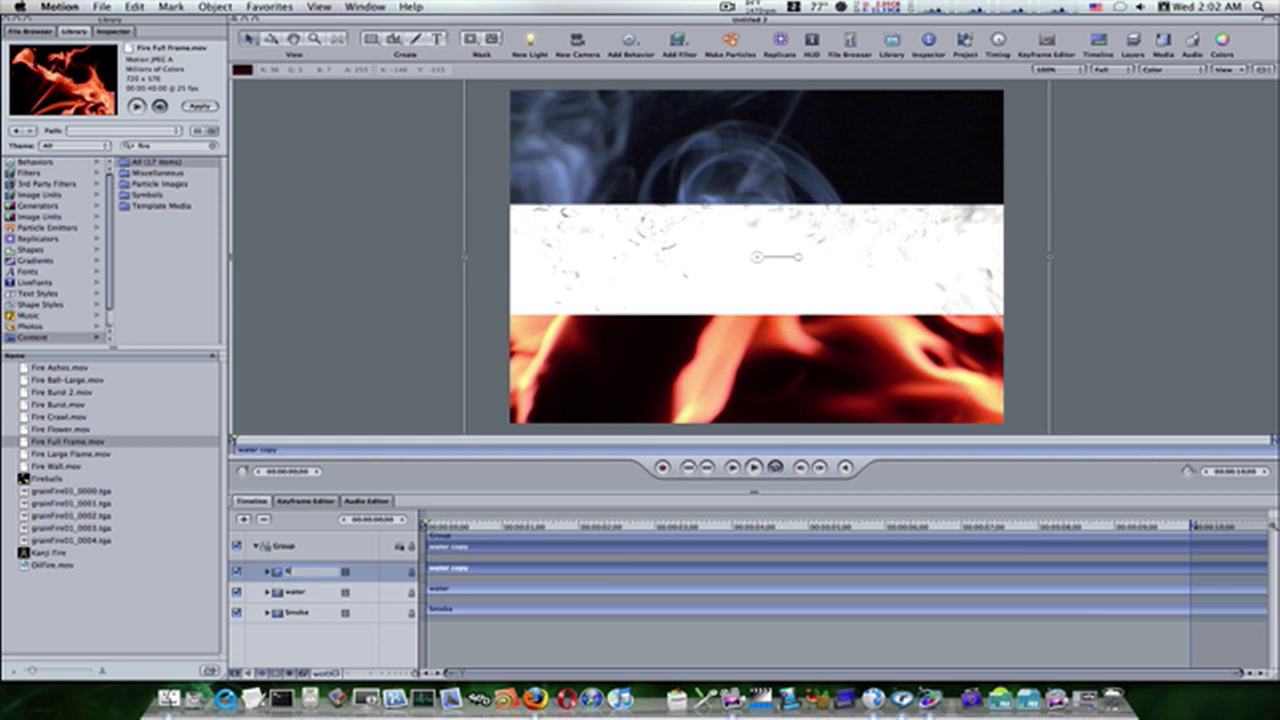
key("Return")
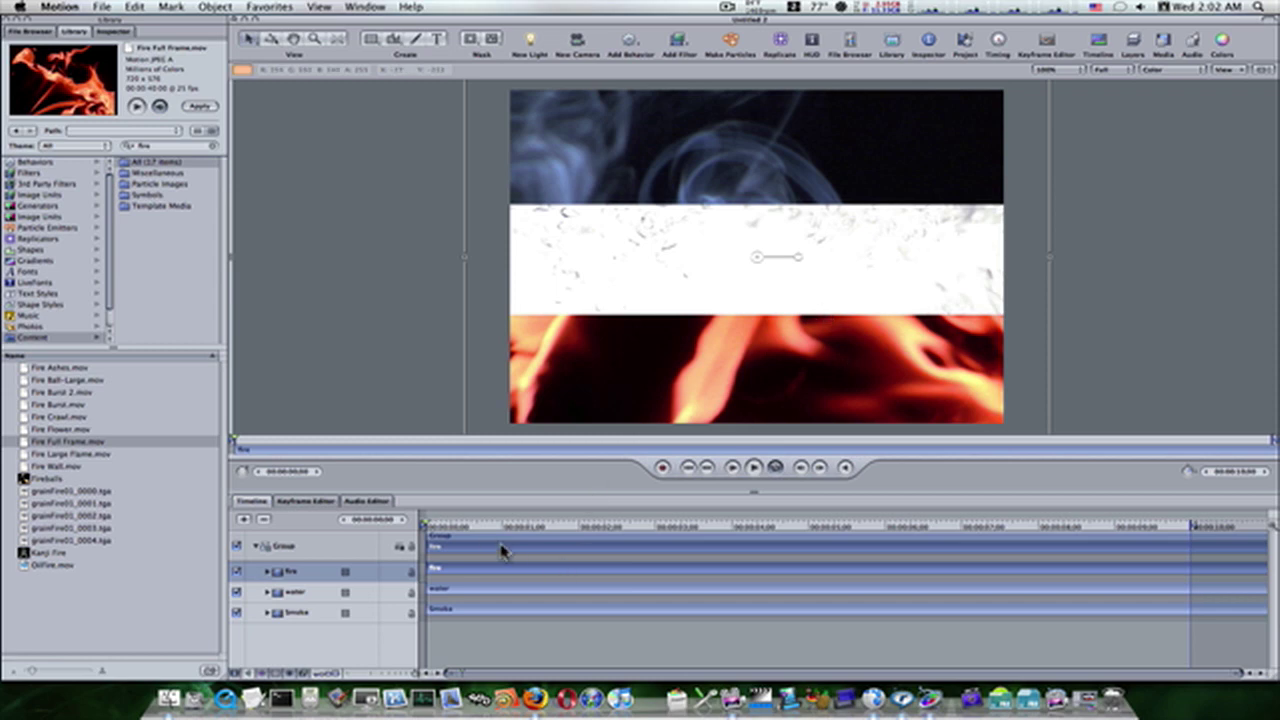
mouse_move(449, 535)
left_mouse_down()
mouse_move(472, 531)
mouse_move(428, 531)
left_mouse_up()
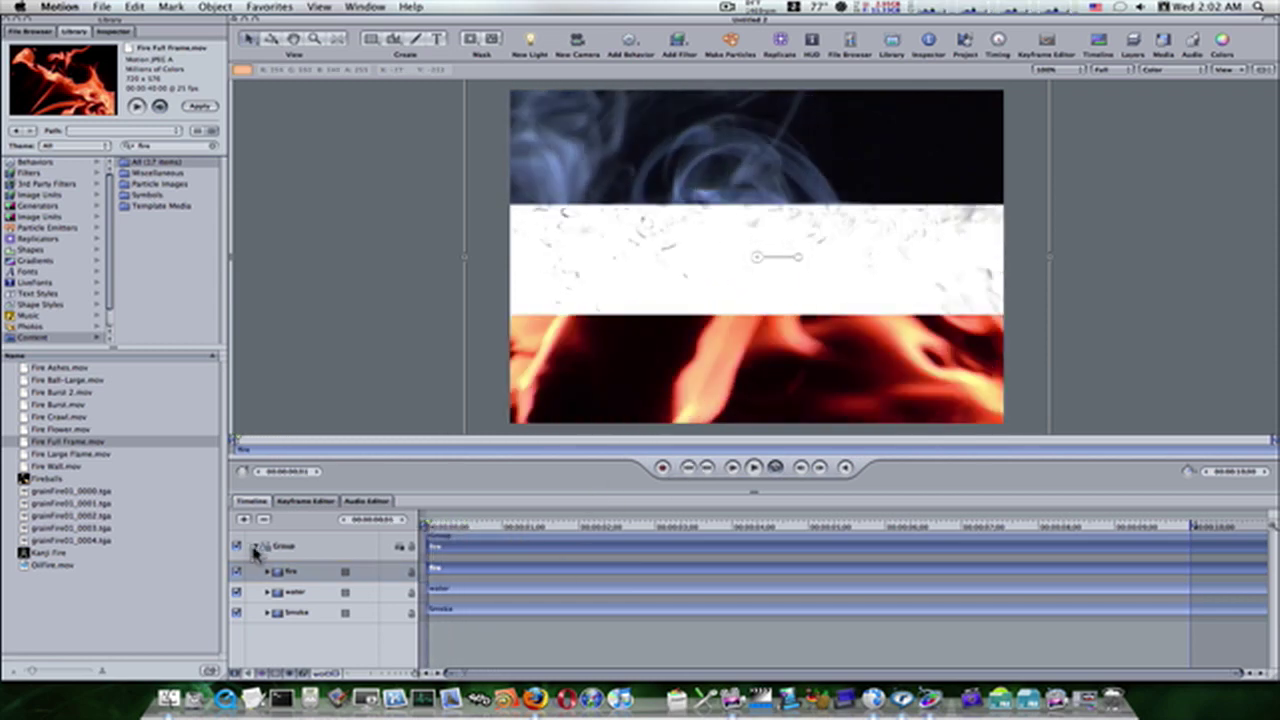
Collapse the group holding the three bands and rename it 'fg'
left_click(256, 547)
left_click(278, 551)
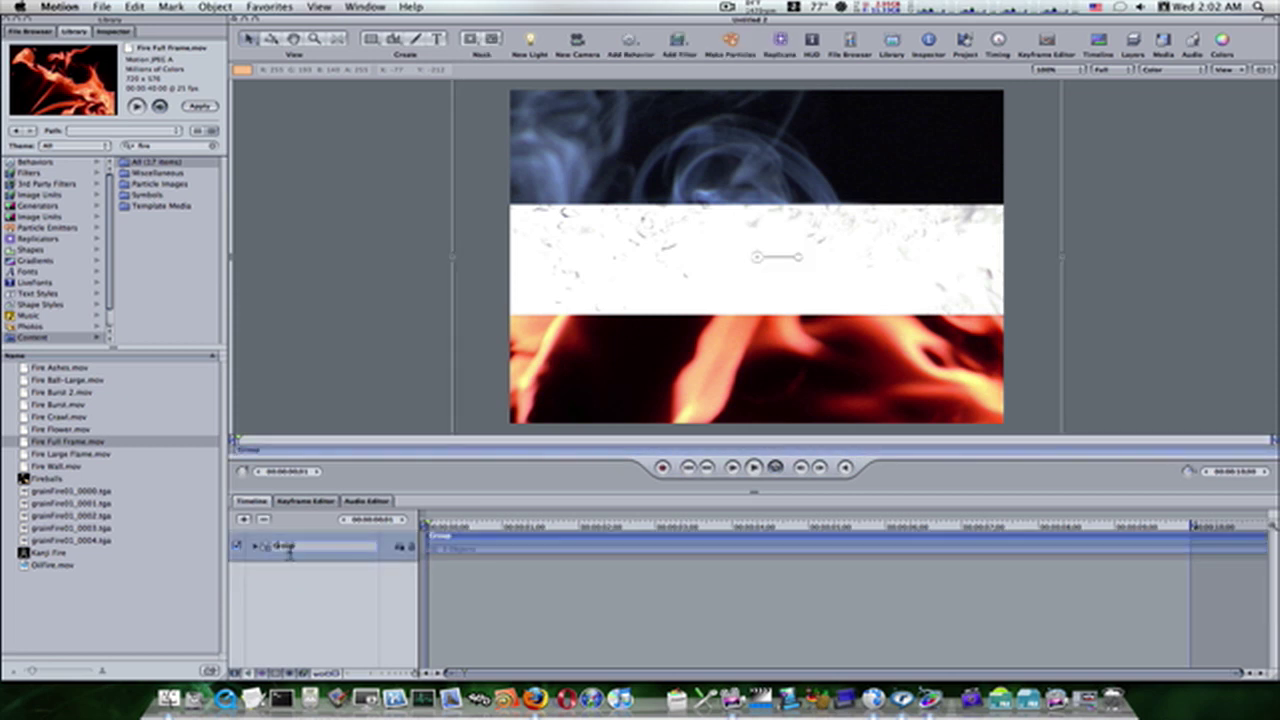
double_click(276, 546)
type("fg")
key("Return")
Add a new empty group above it named 'bg'
left_click(243, 519)
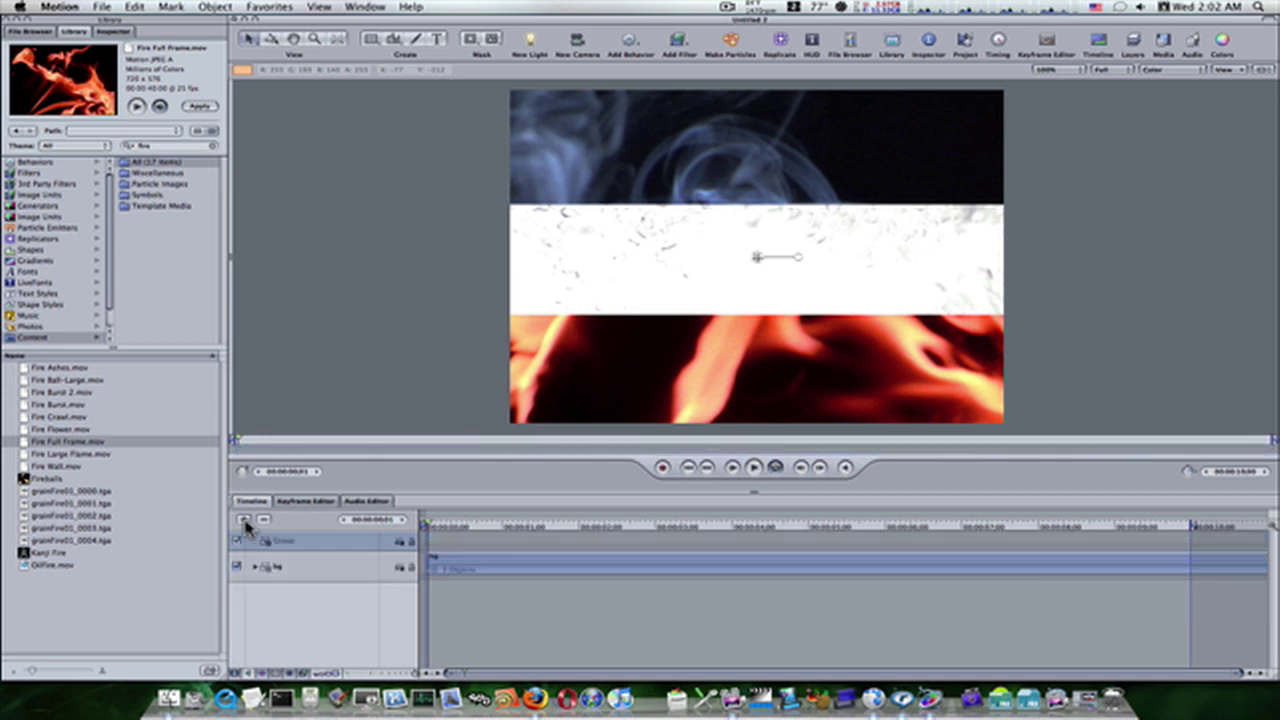
double_click(283, 545)
type("bg")
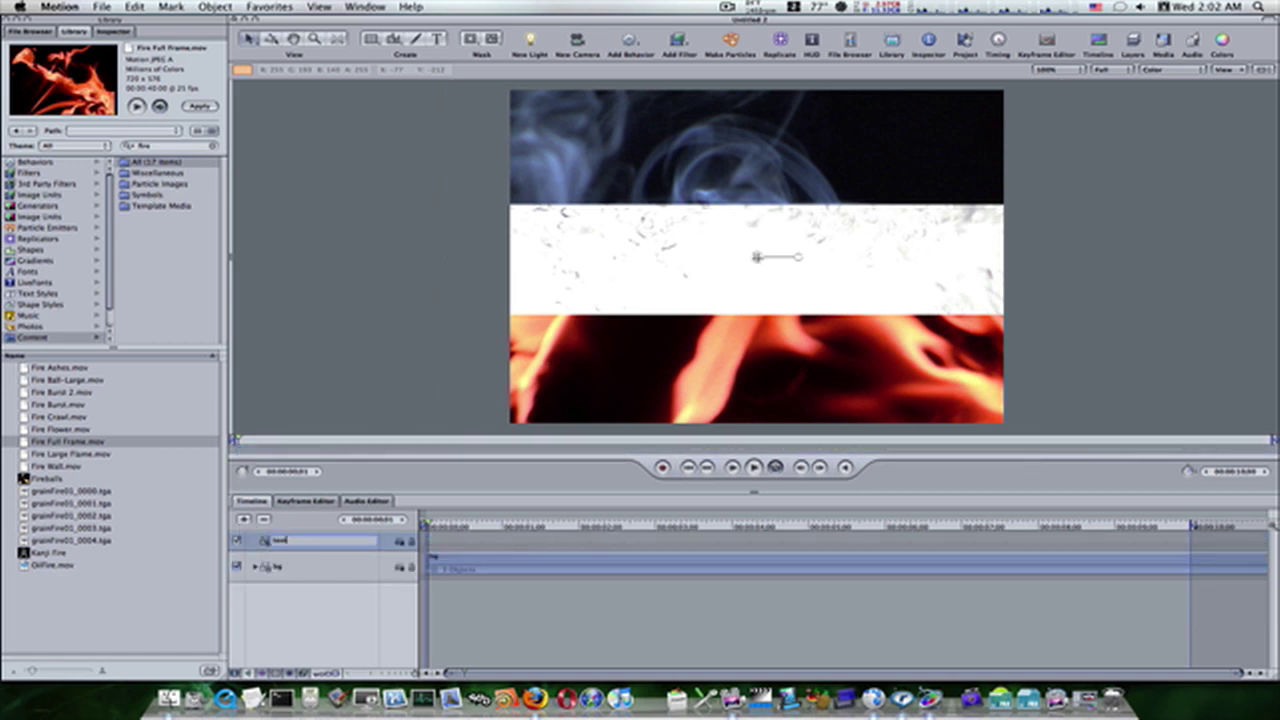
key("Return")
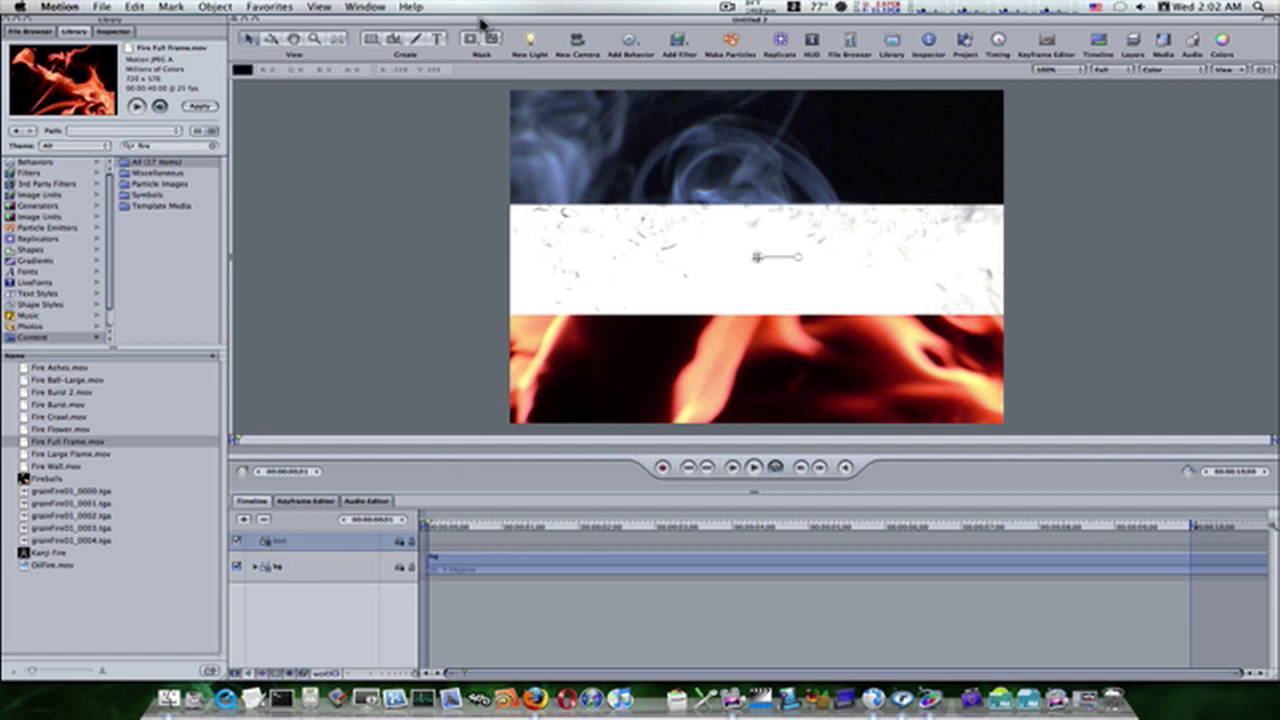
Type SMOKE in the top band and scale the title to 218%
left_click(437, 38)
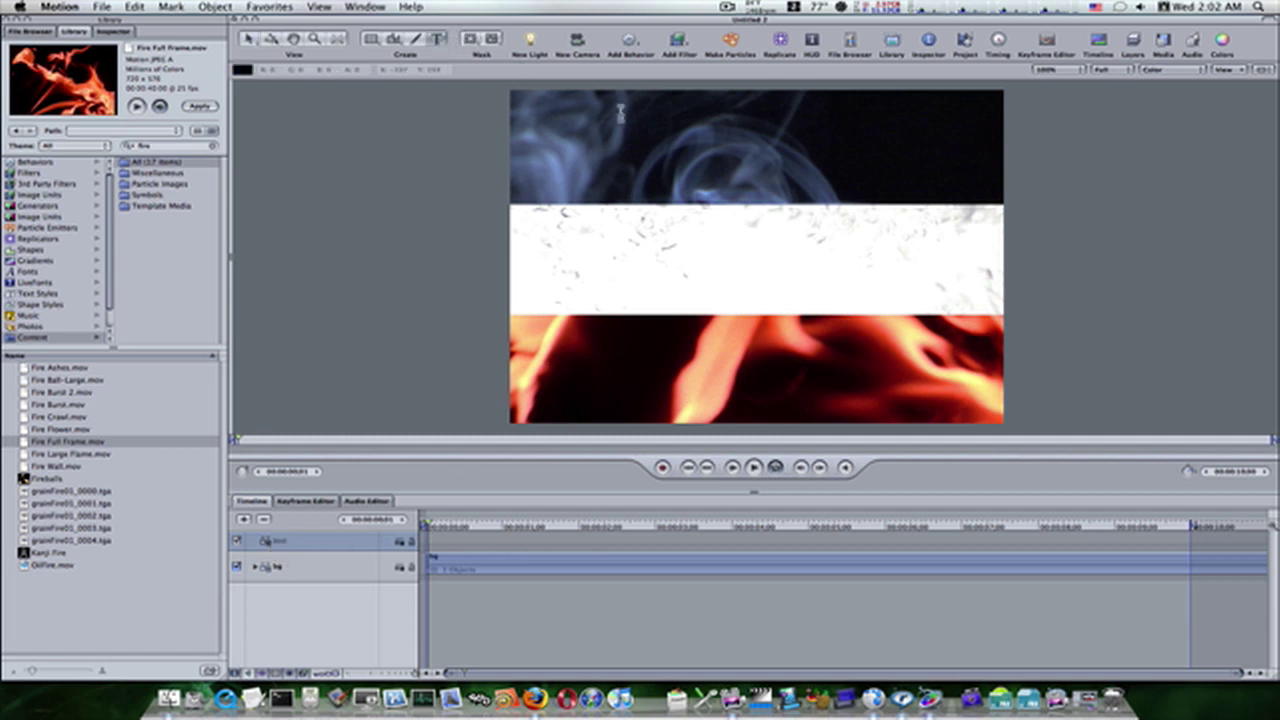
left_click(672, 156)
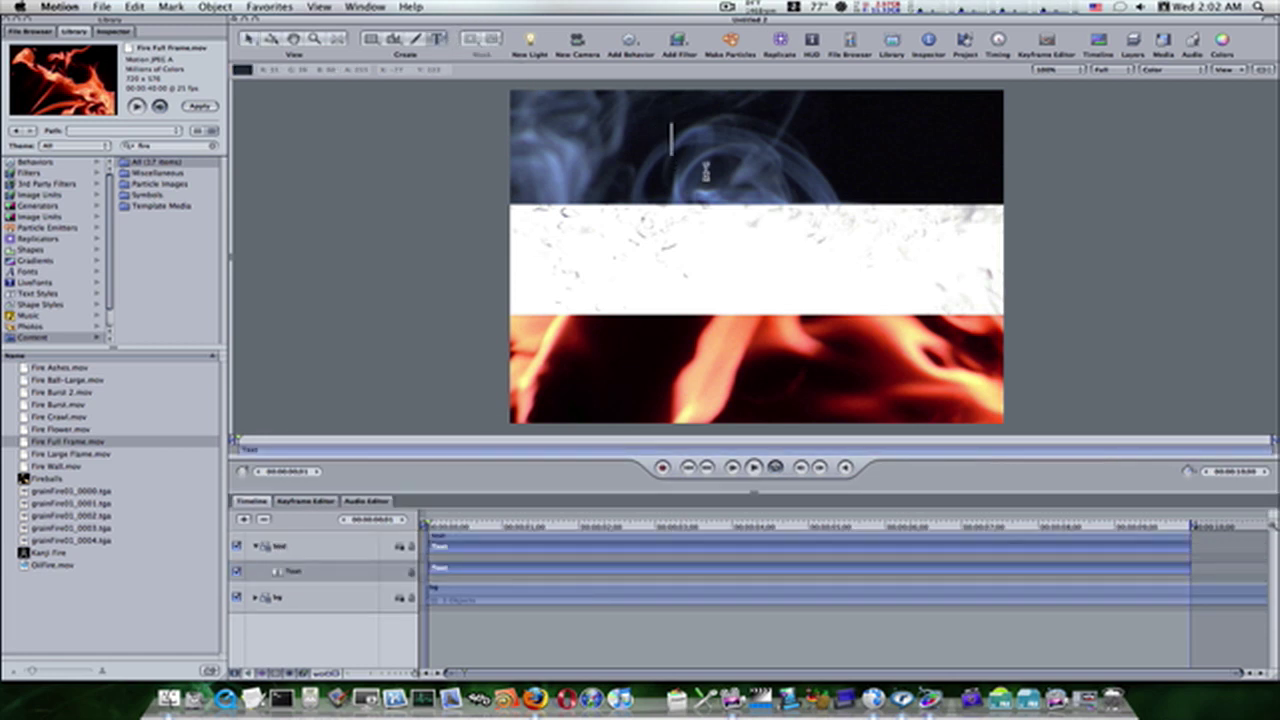
type("SMOKE")
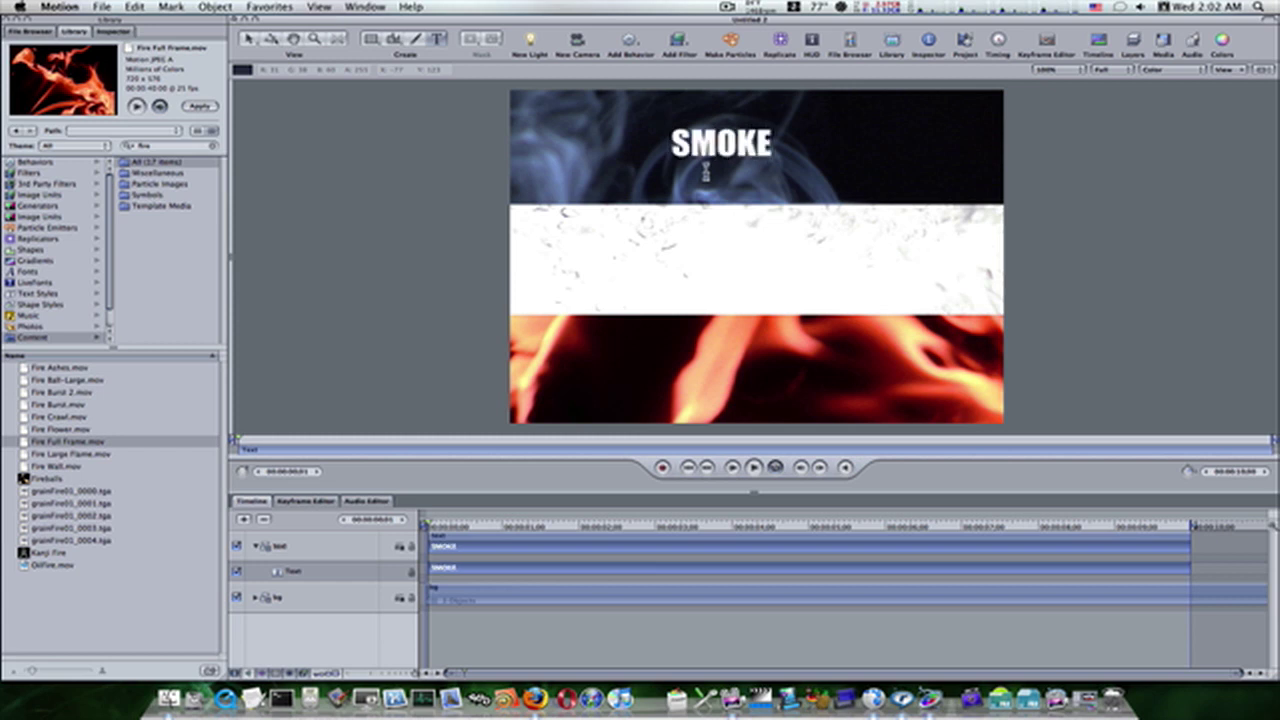
key("Escape")
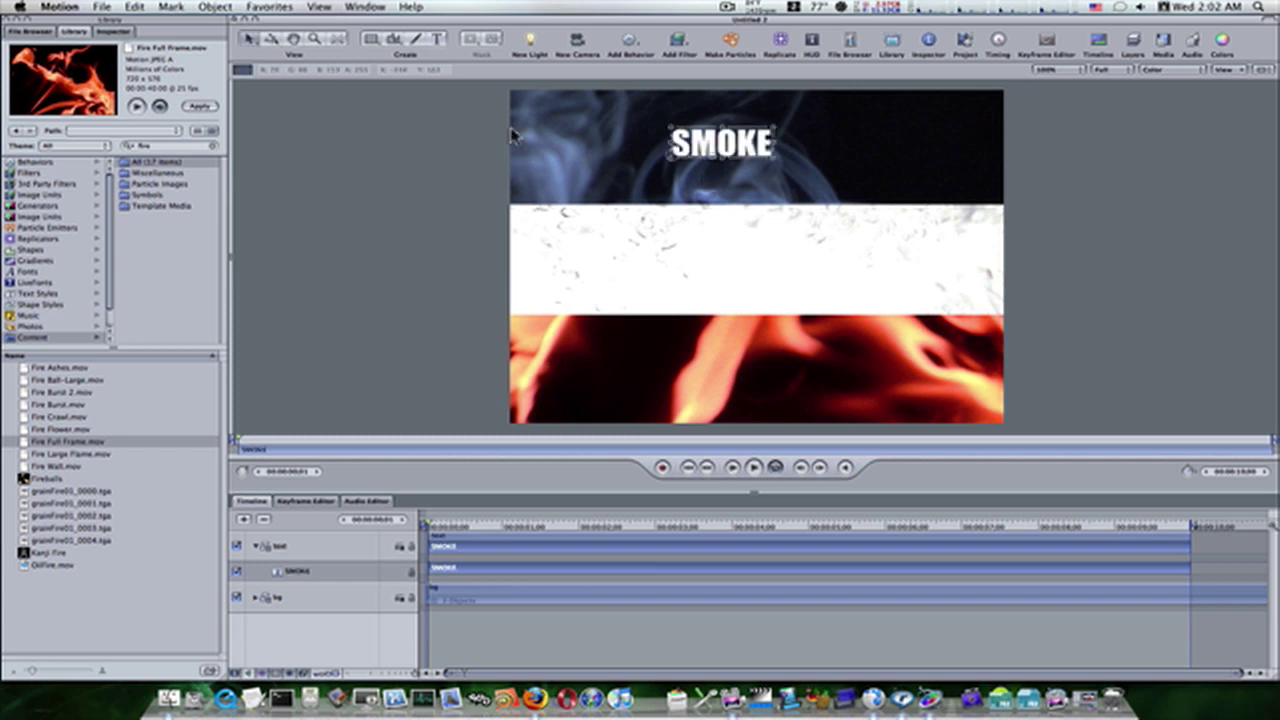
left_click(113, 31)
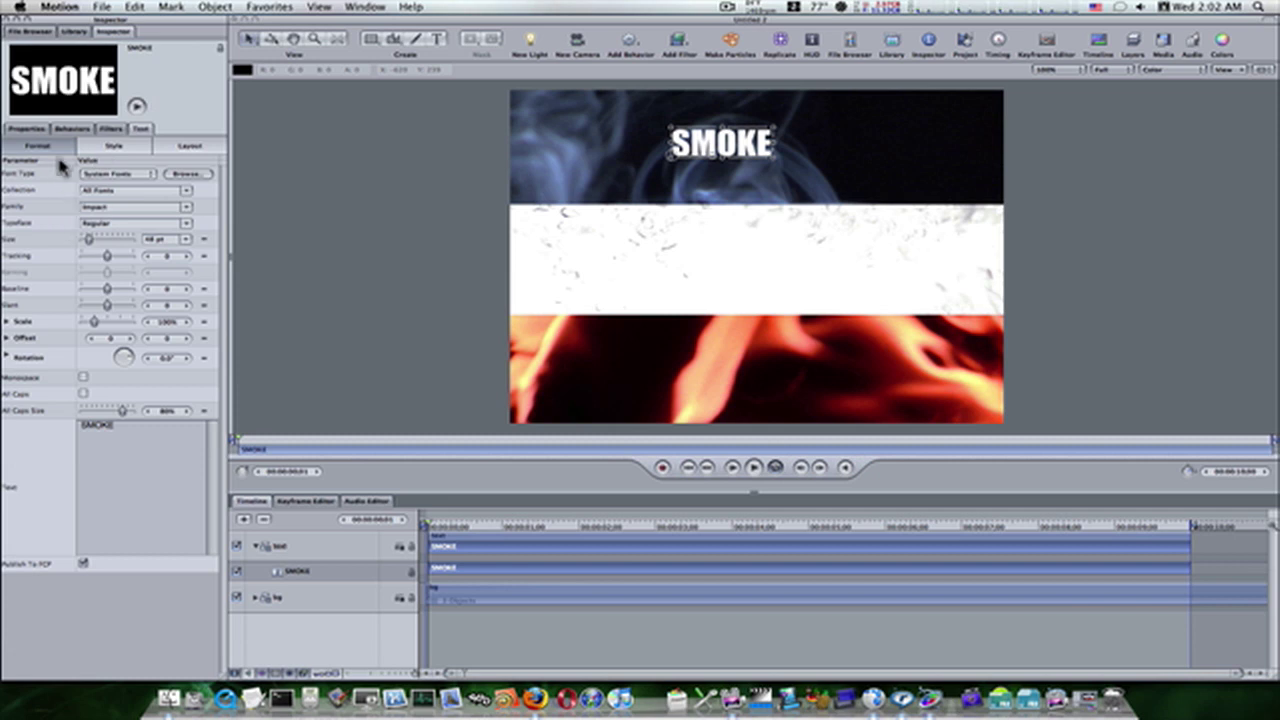
left_click(27, 128)
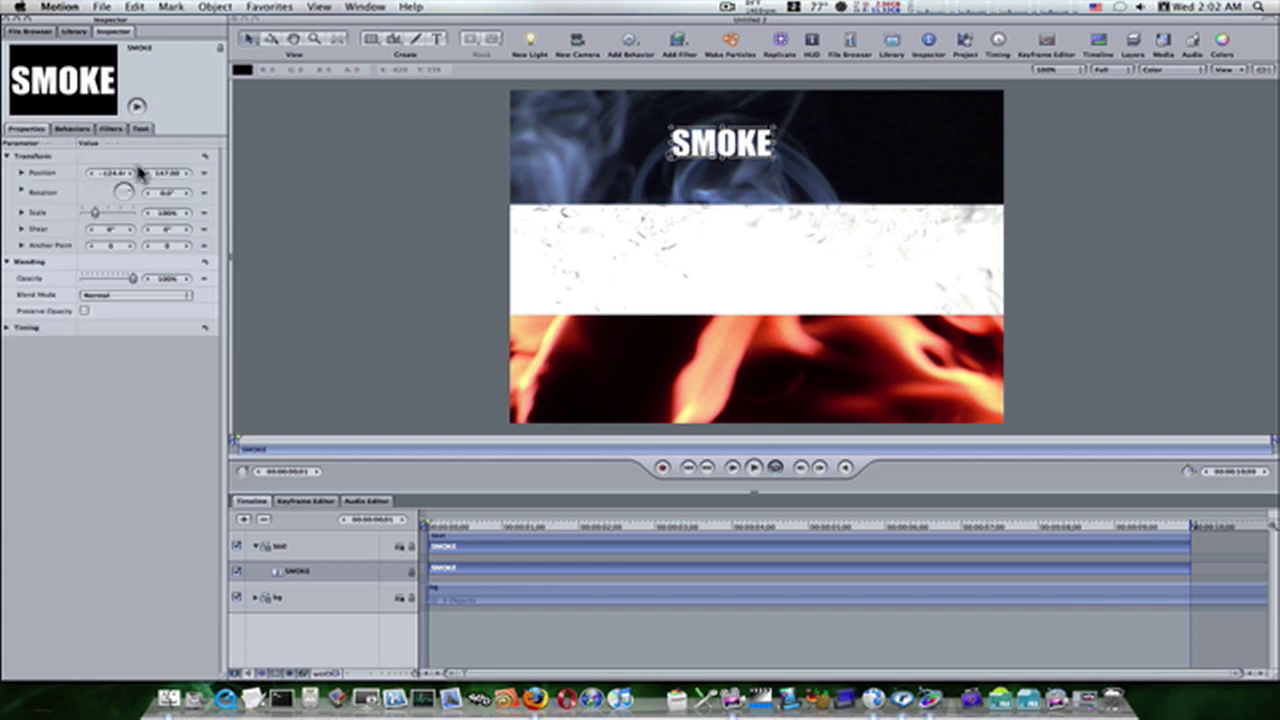
left_click(108, 214)
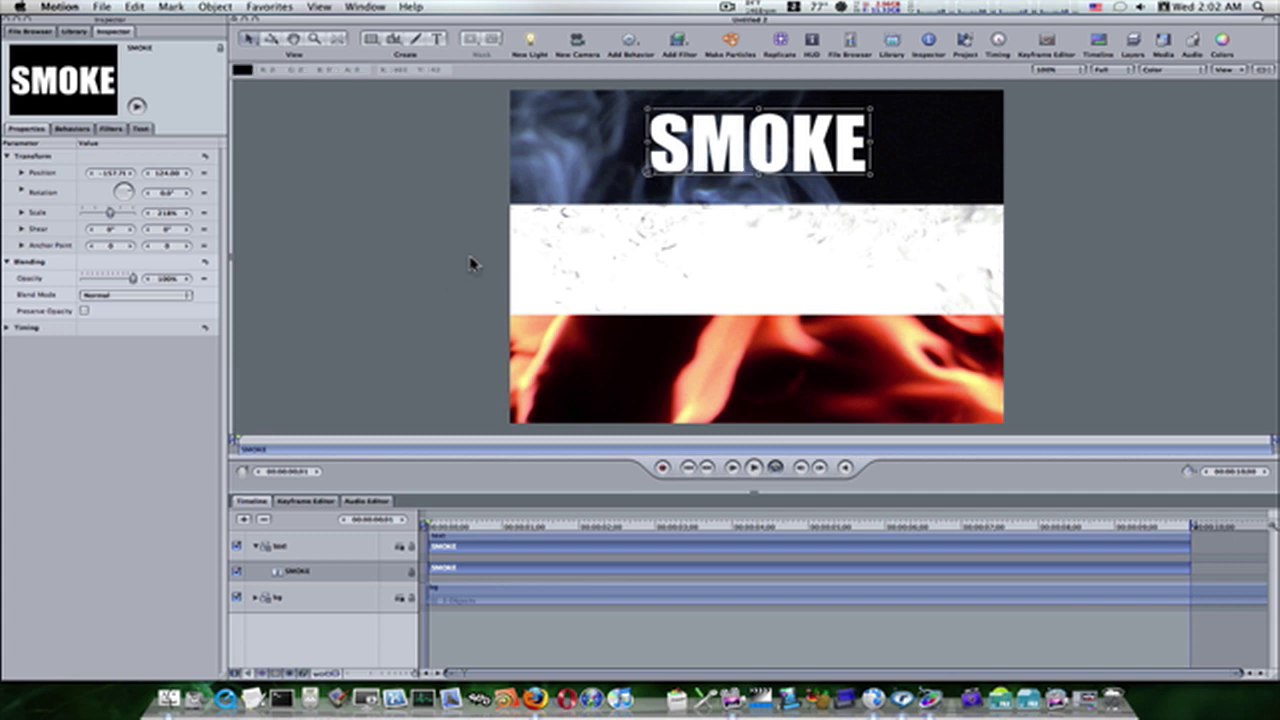
Select the text group and start a second text layer in the middle band
left_click(329, 551)
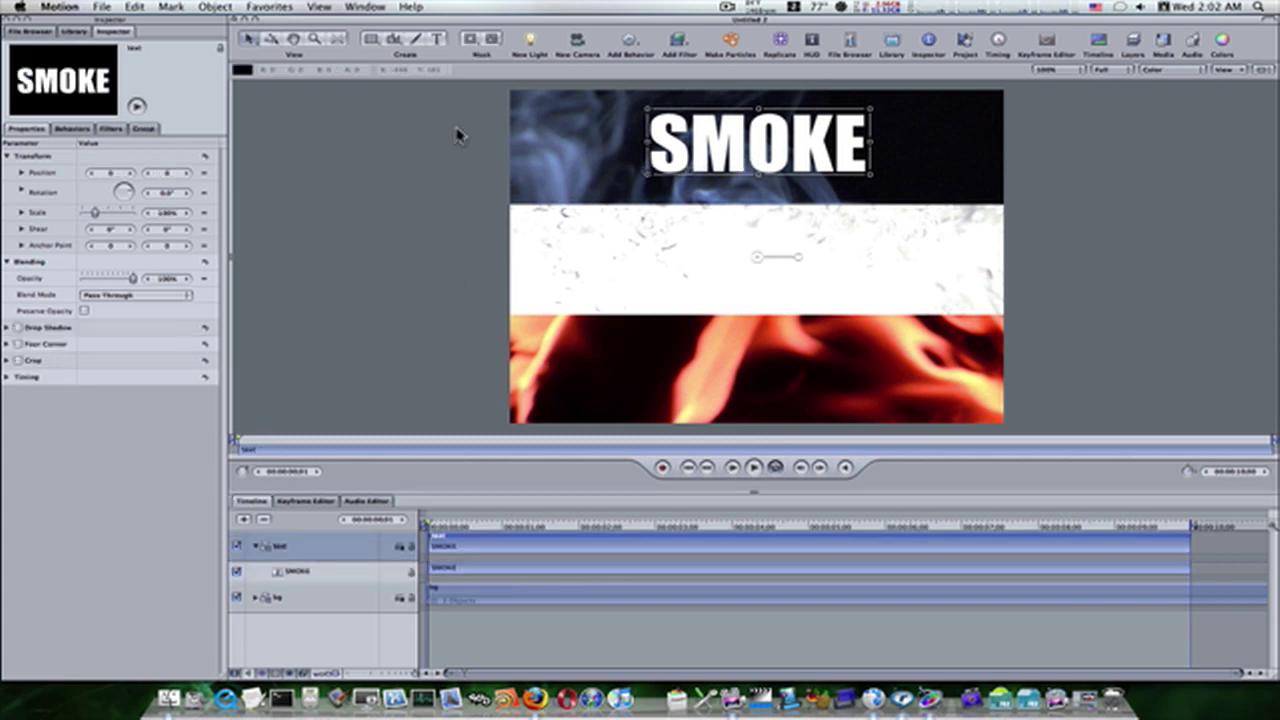
left_click(439, 42)
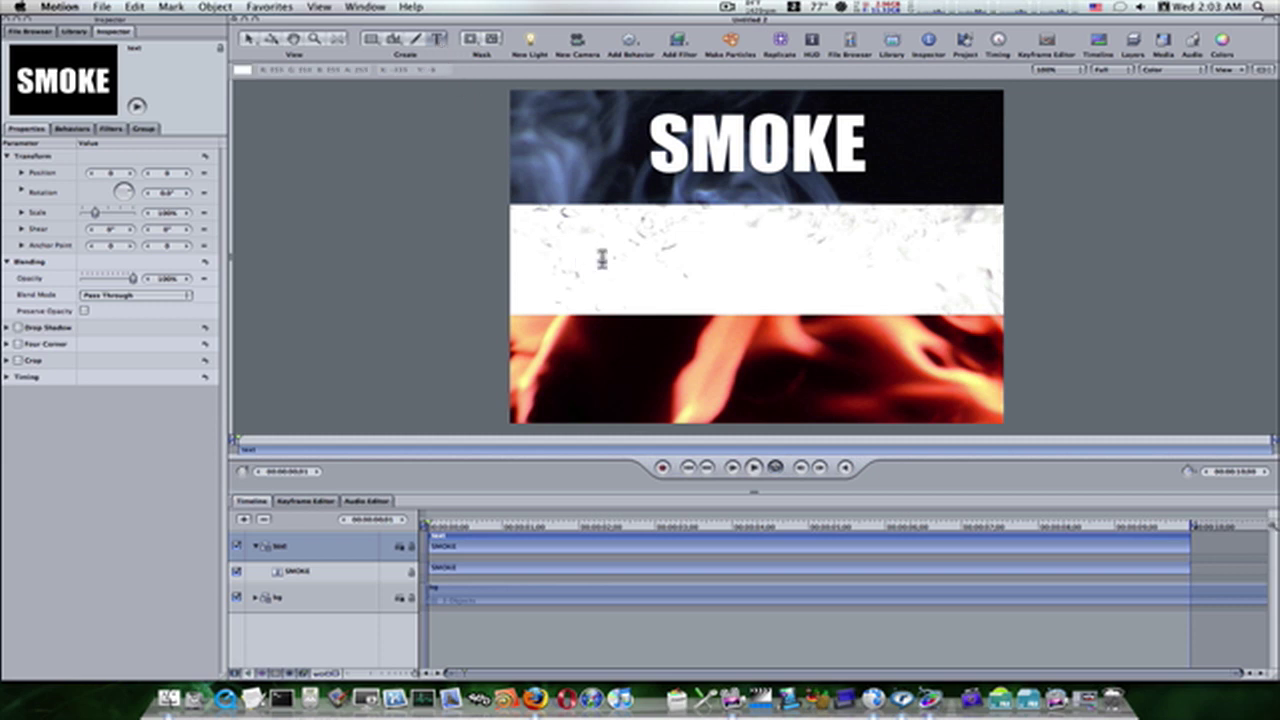
left_click(637, 258)
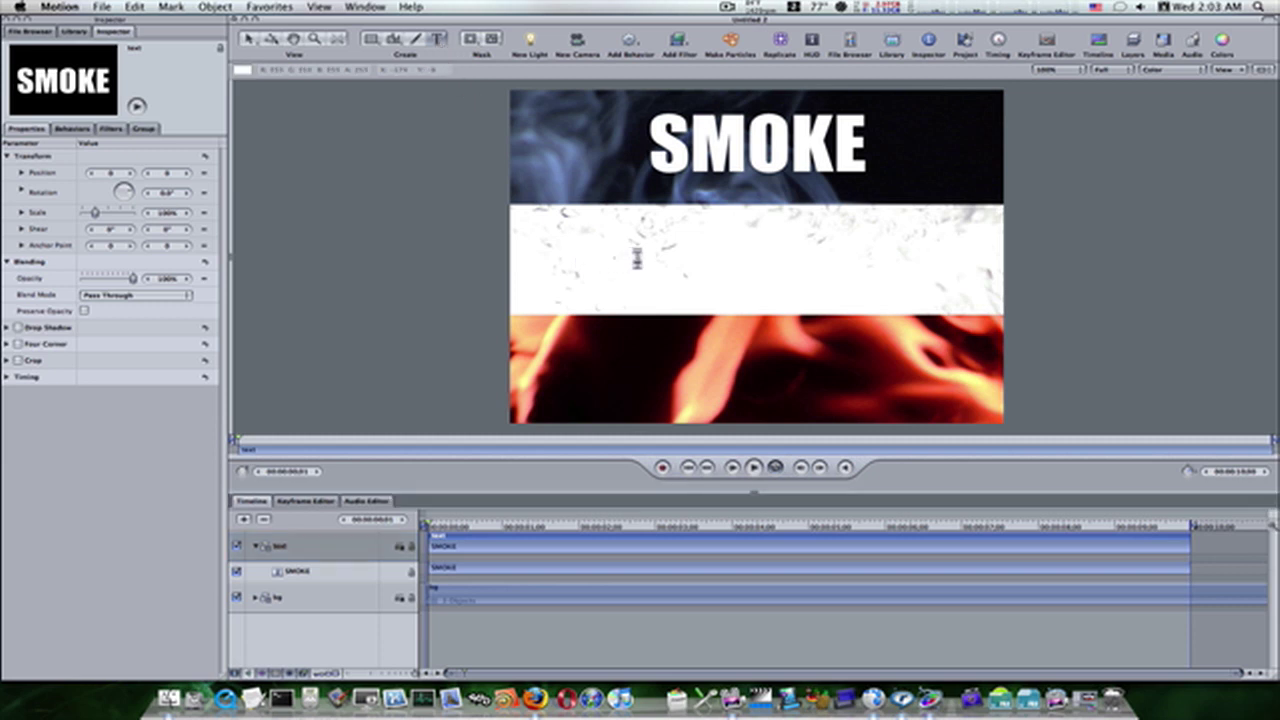
Type WATER and give its face a darker blue colour
type("WA")
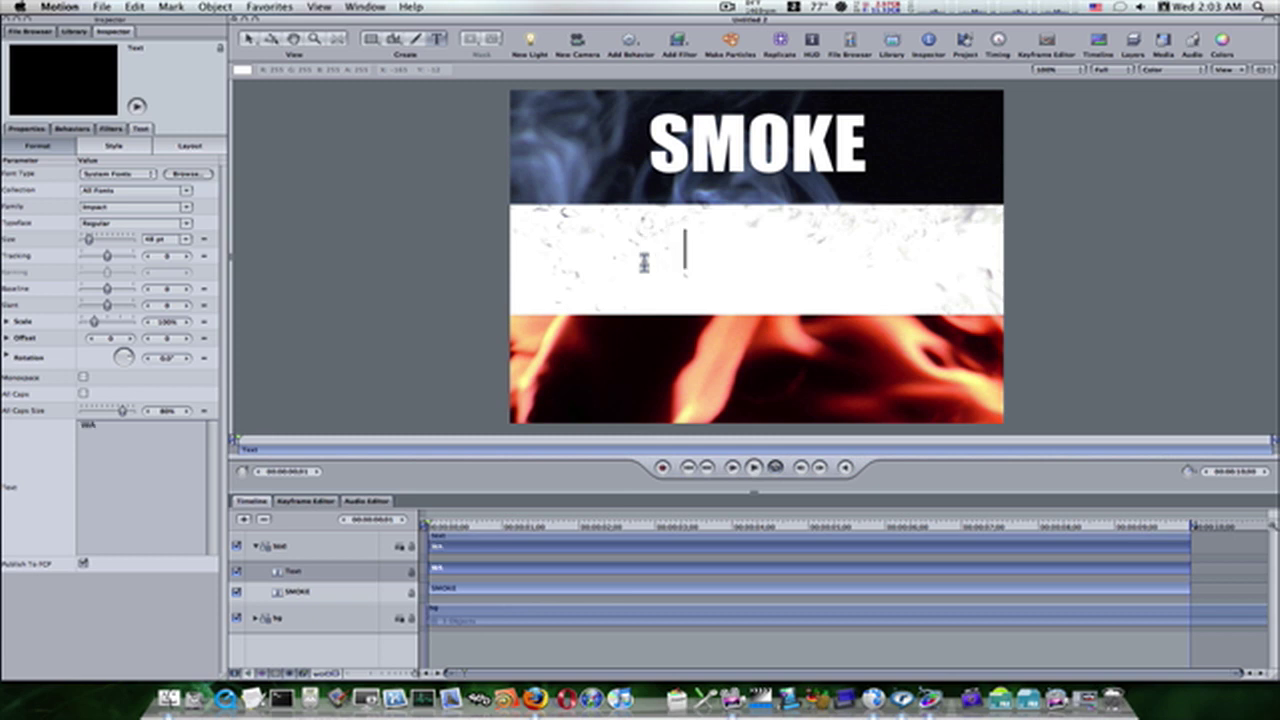
type("TER")
key("Escape")
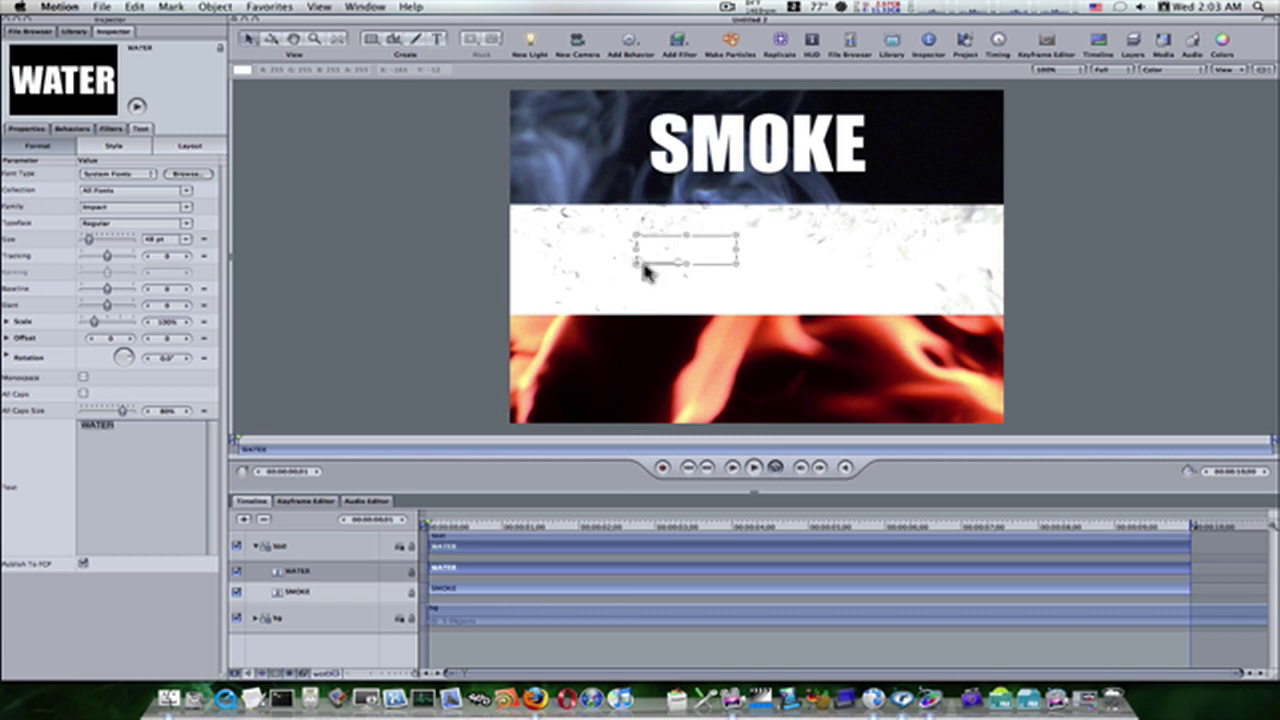
left_click(121, 148)
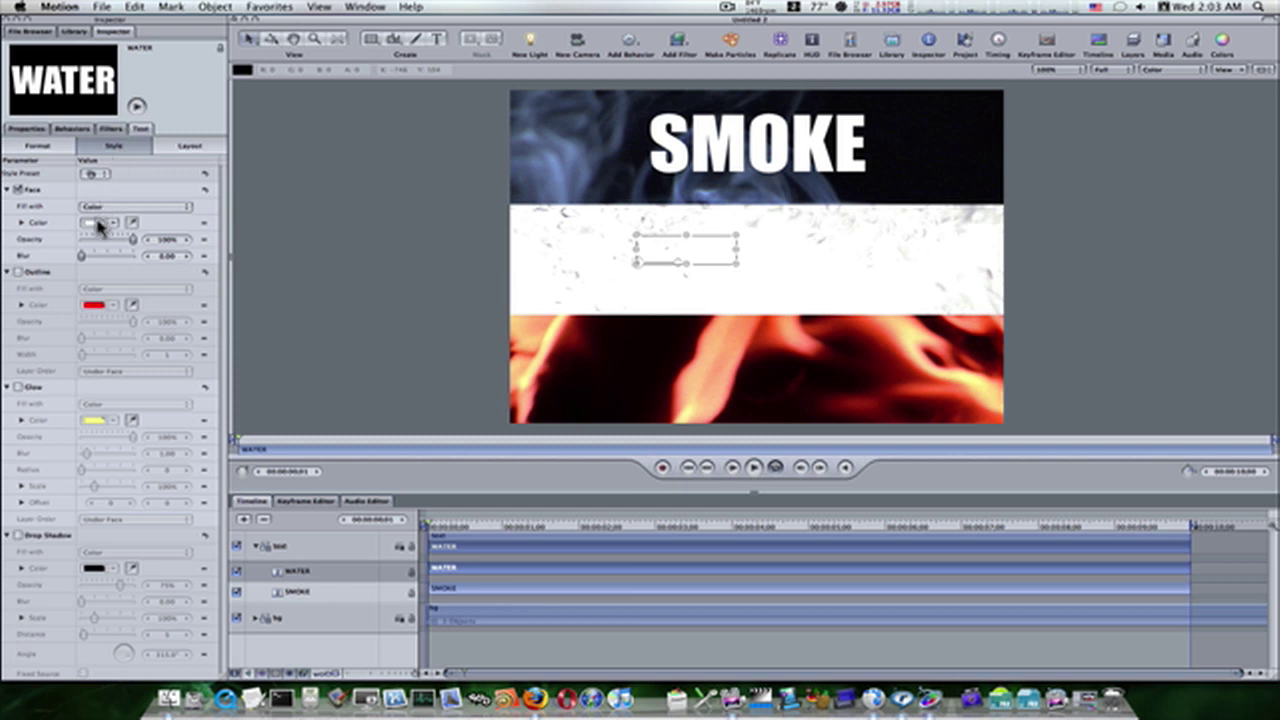
left_click(97, 223)
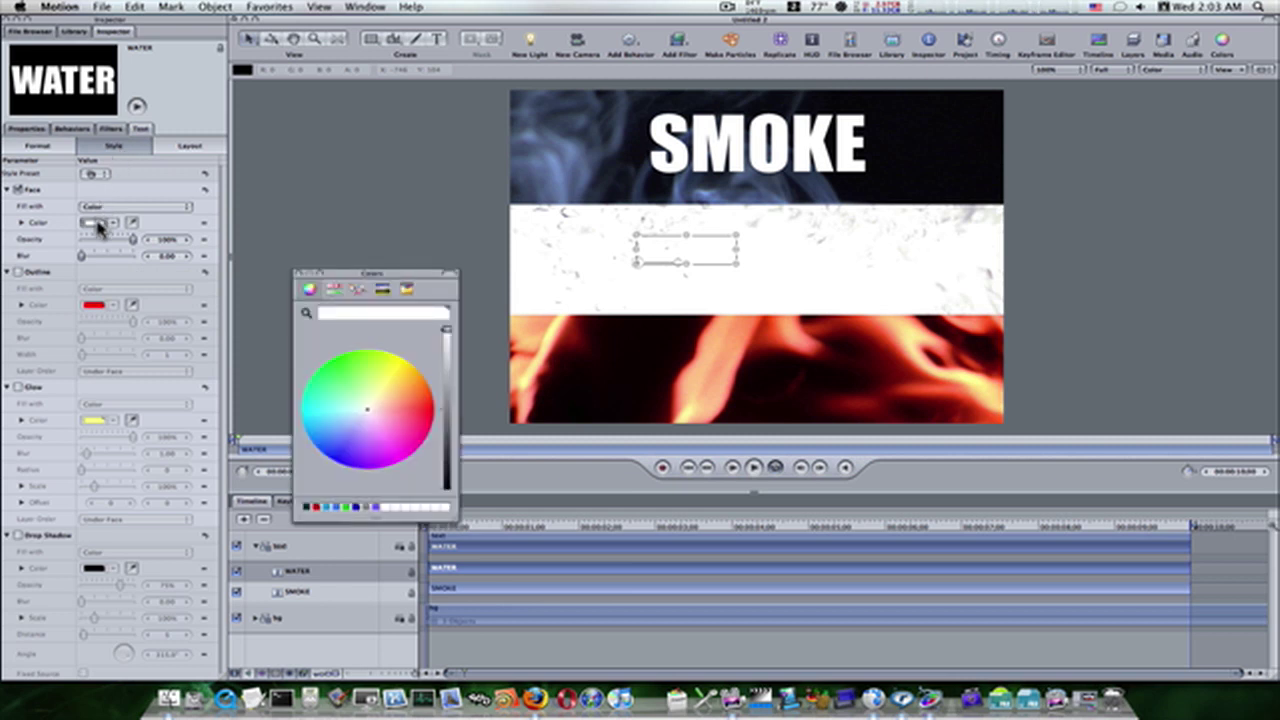
left_click(322, 443)
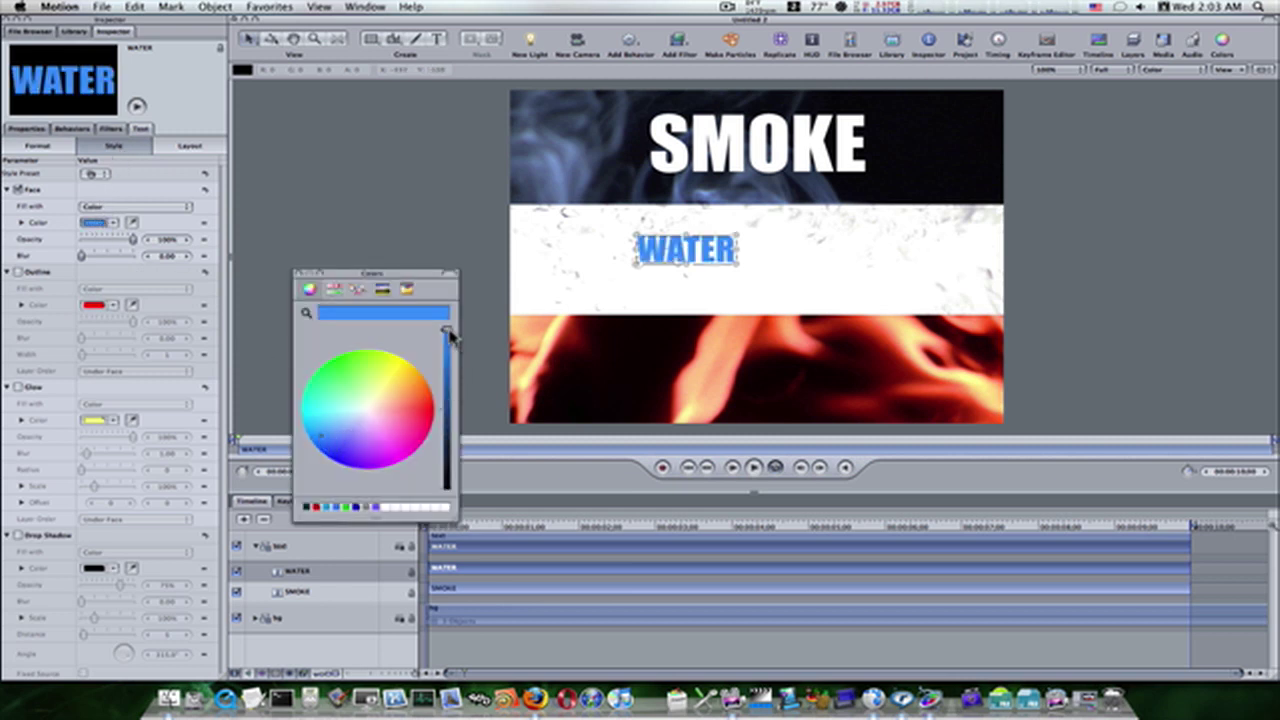
left_click_drag(449, 334, 450, 370)
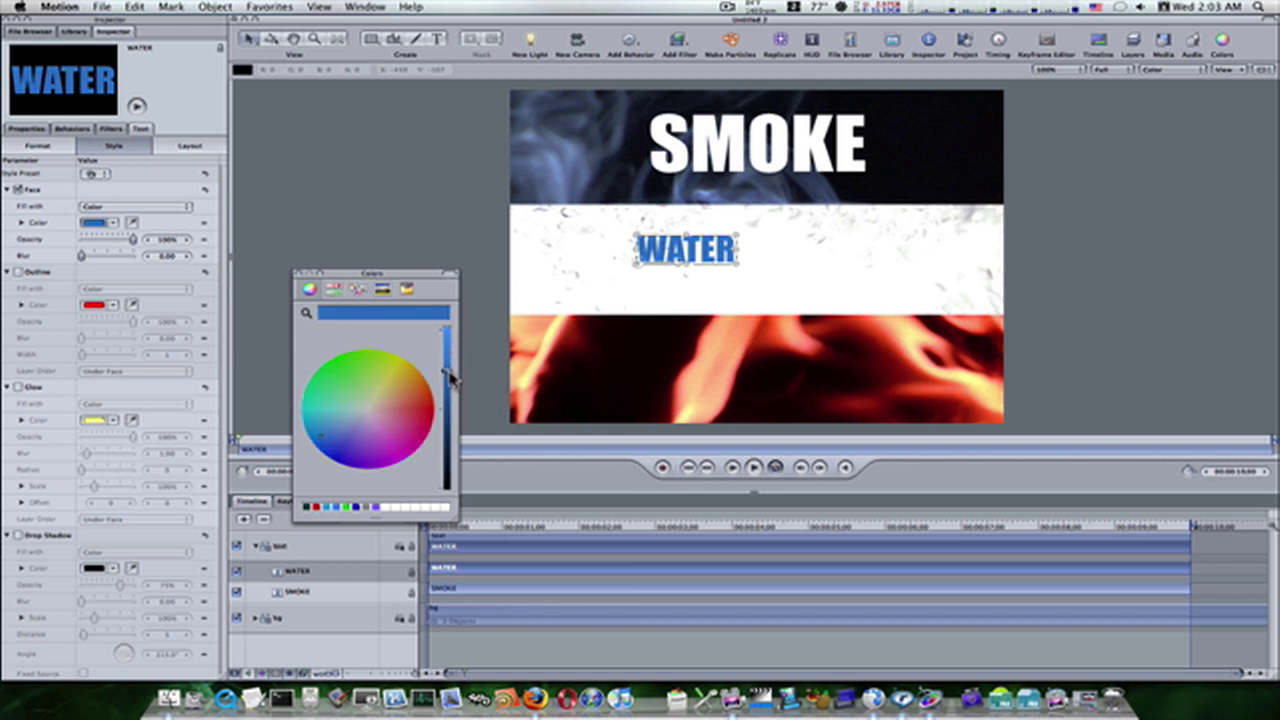
left_click(299, 274)
Scale WATER to 218% and centre it in the middle band
left_click(27, 128)
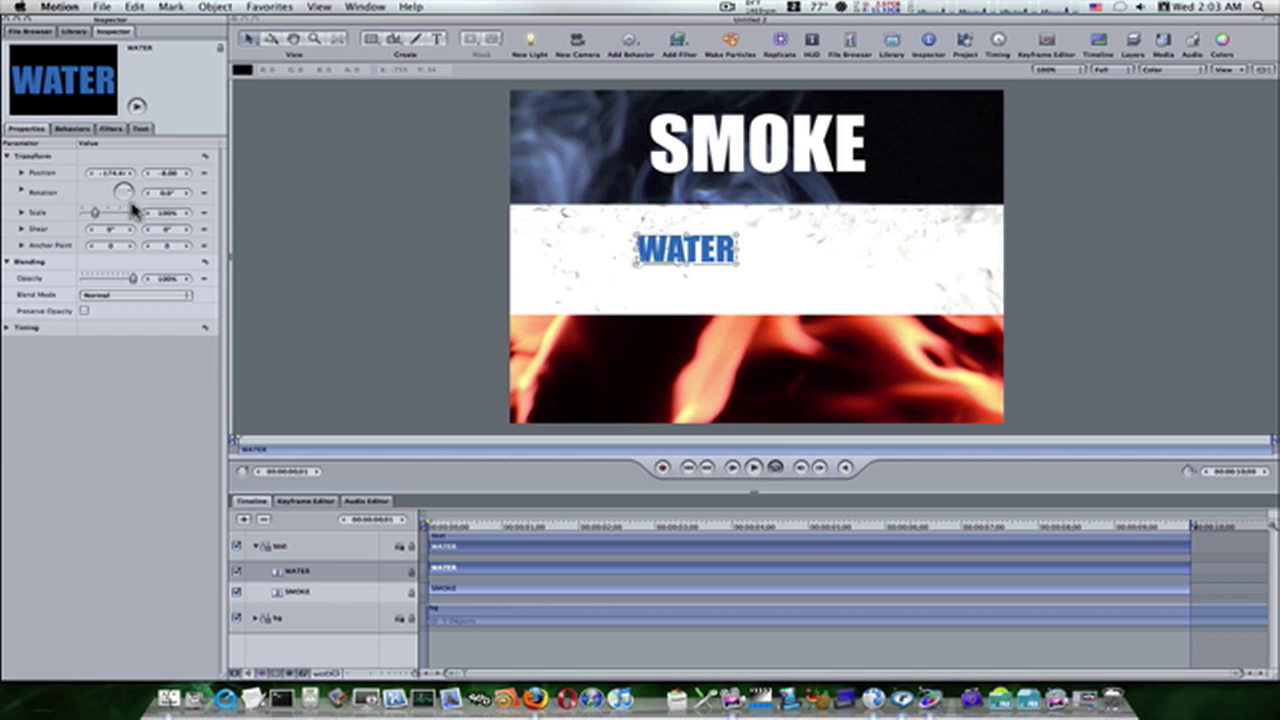
left_click(163, 212)
type("8")
key("Return")
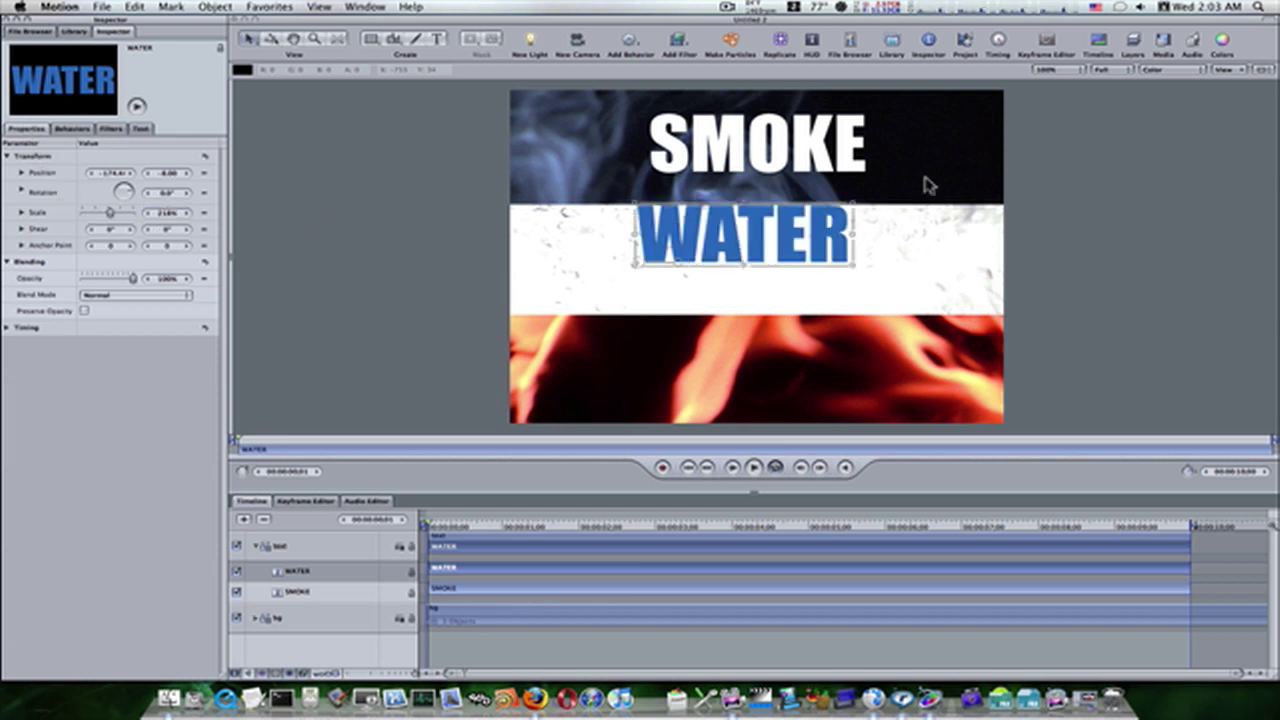
left_click_drag(730, 235, 744, 255)
Change the SMOKE title's face colour from white to grey
left_click(741, 165)
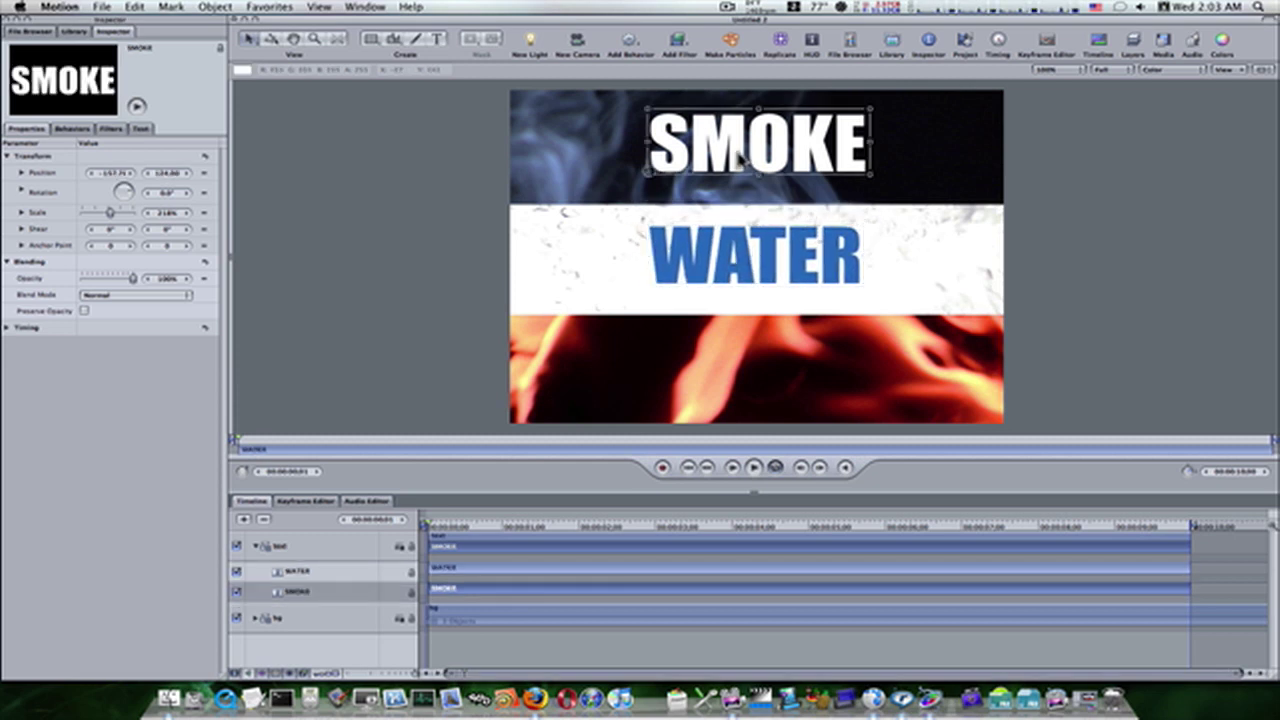
left_click(140, 129)
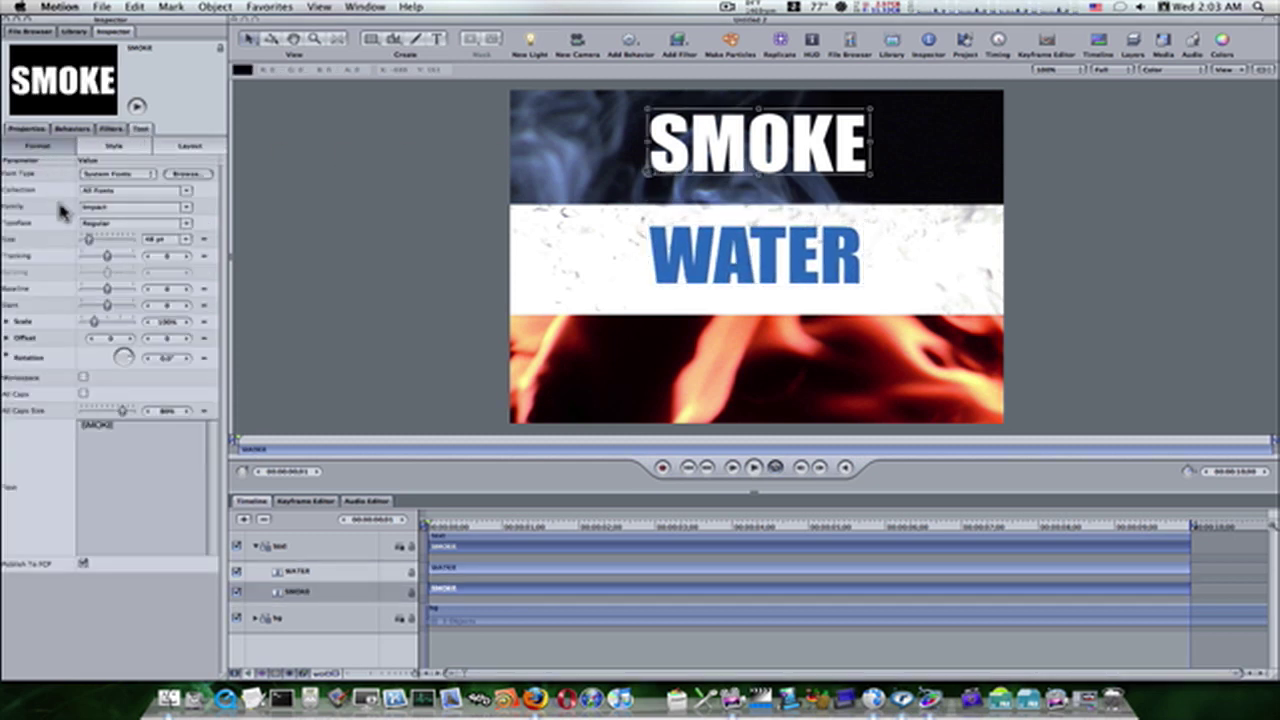
left_click(112, 147)
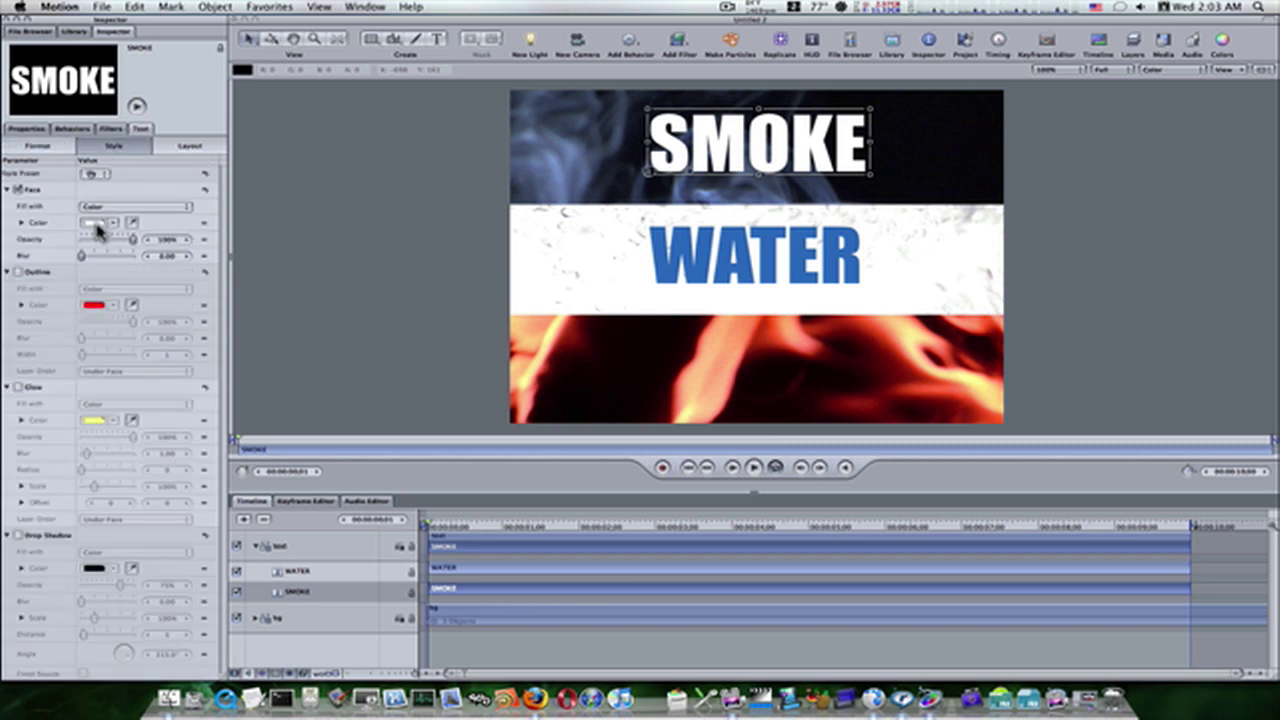
left_click(95, 223)
left_click_drag(446, 330, 452, 396)
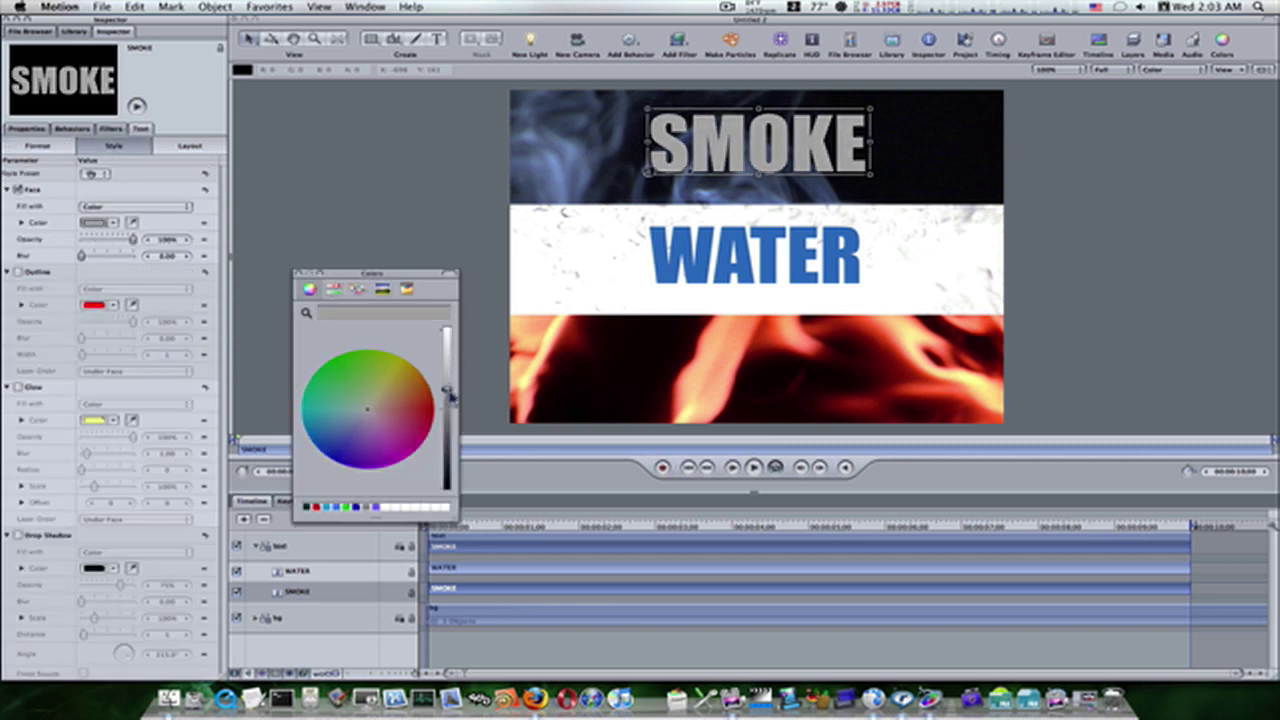
Add a white FIRE text layer over the bottom flame band in the text group
left_click(298, 273)
left_click(314, 548)
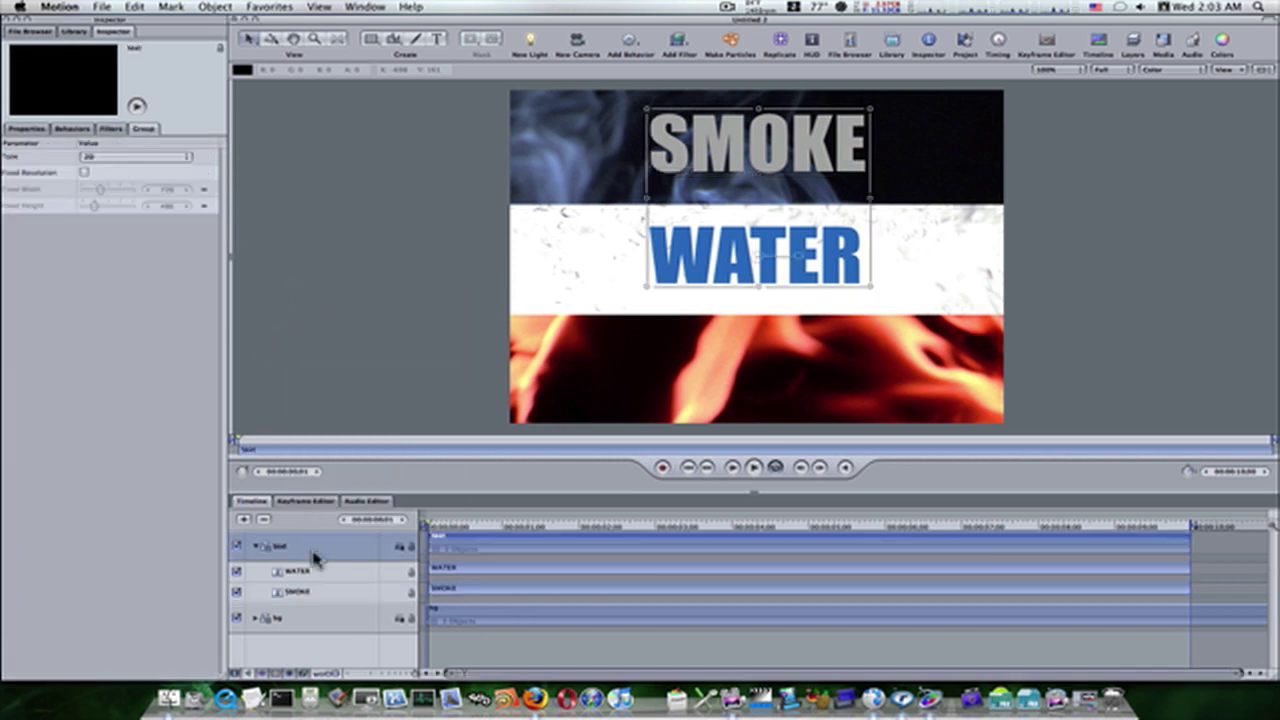
left_click(439, 39)
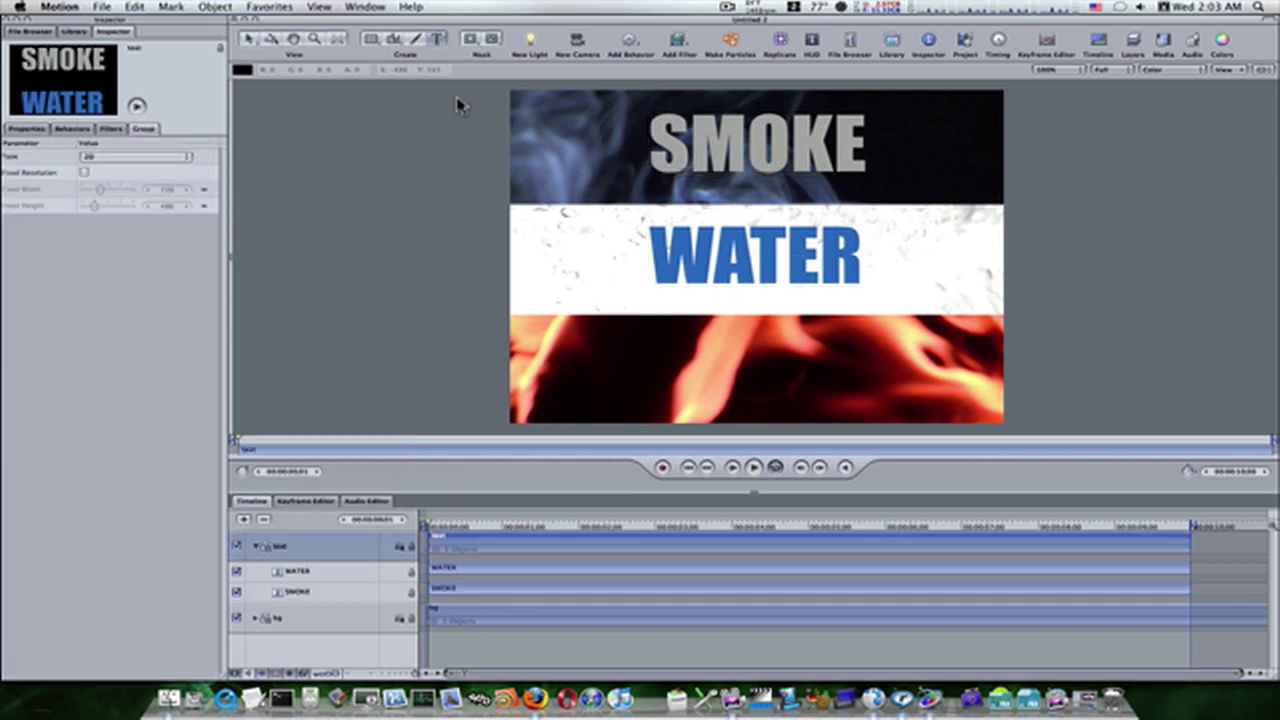
left_click(663, 371)
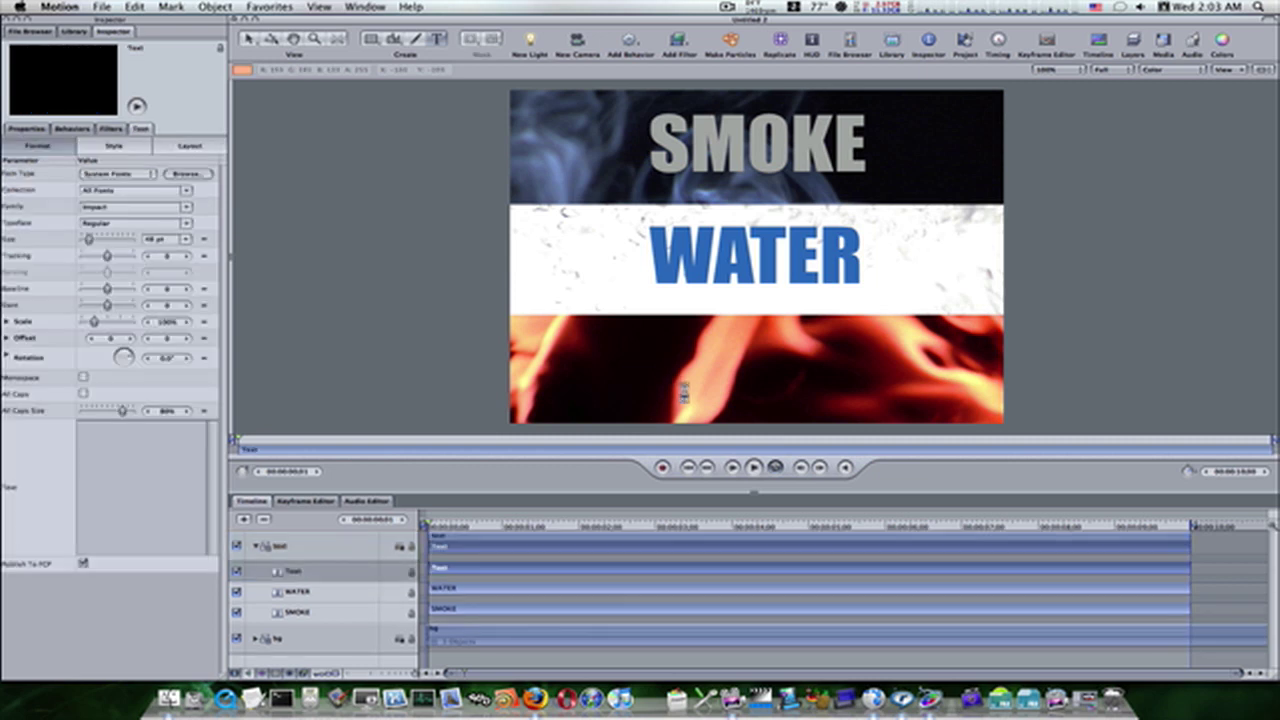
type("FIRE")
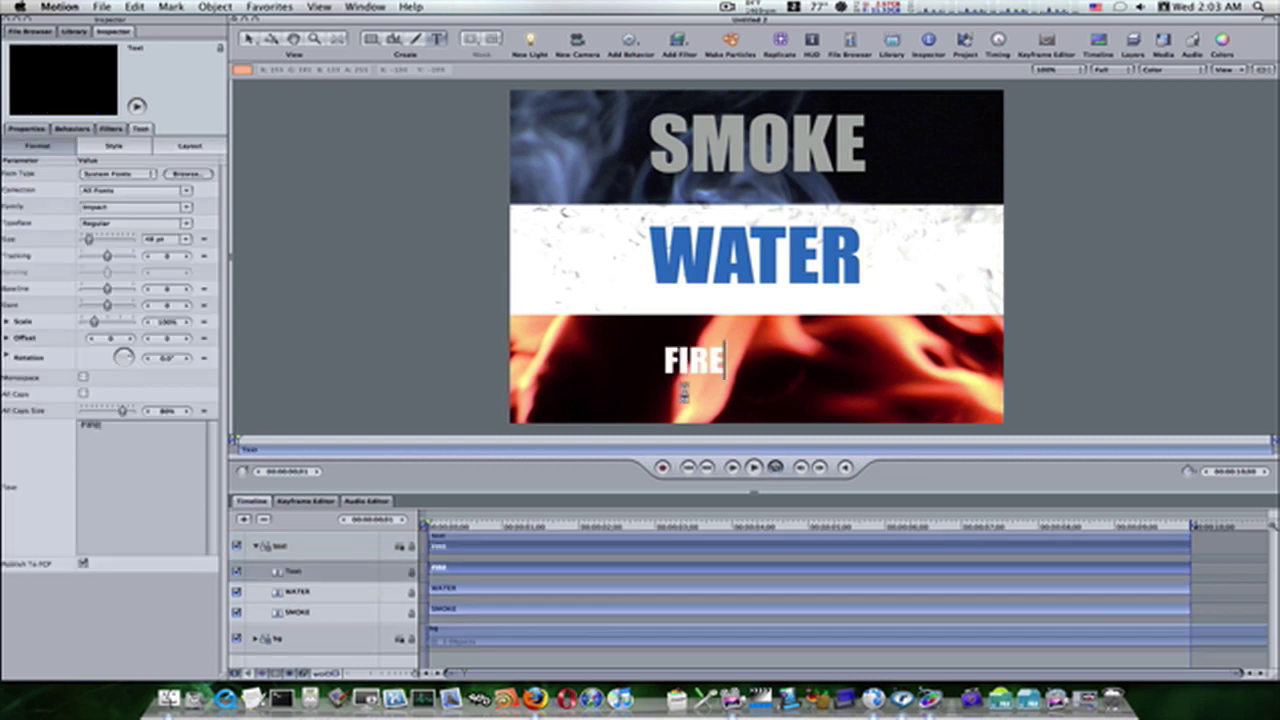
key("Escape")
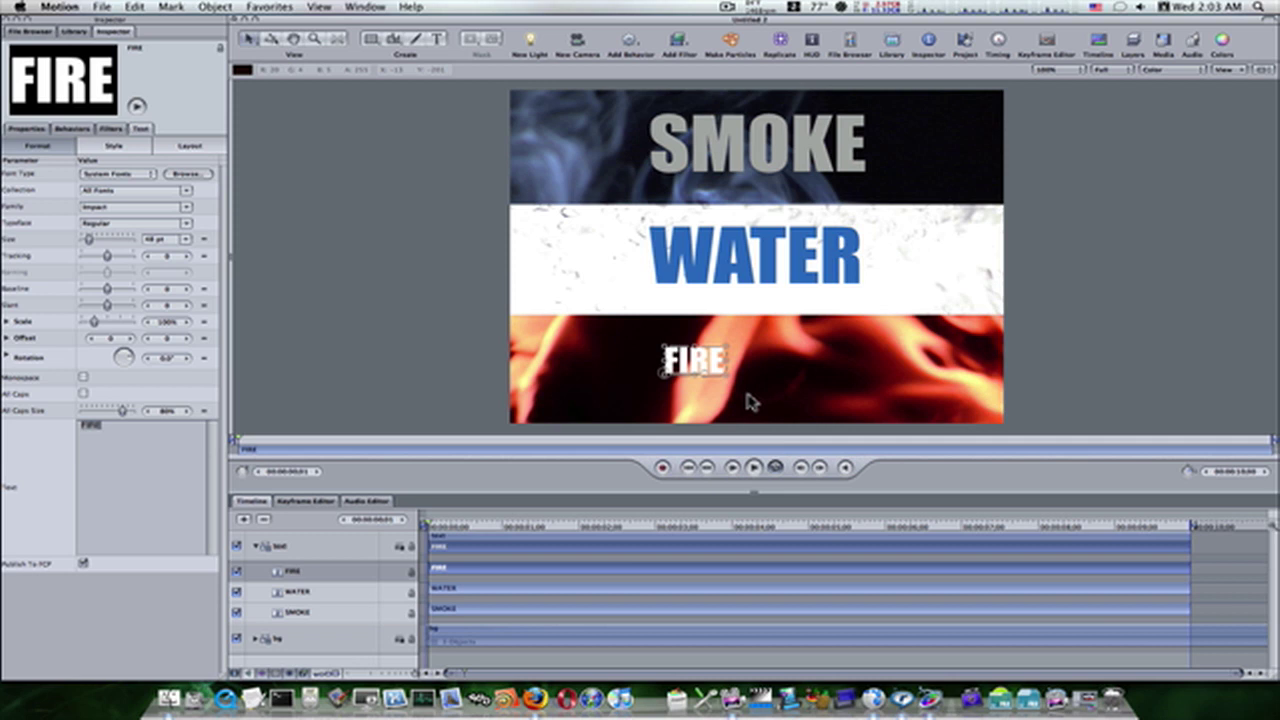
Enlarge FIRE from 218% to about 323% scale and nudge it into place
left_click(36, 129)
left_click(160, 213)
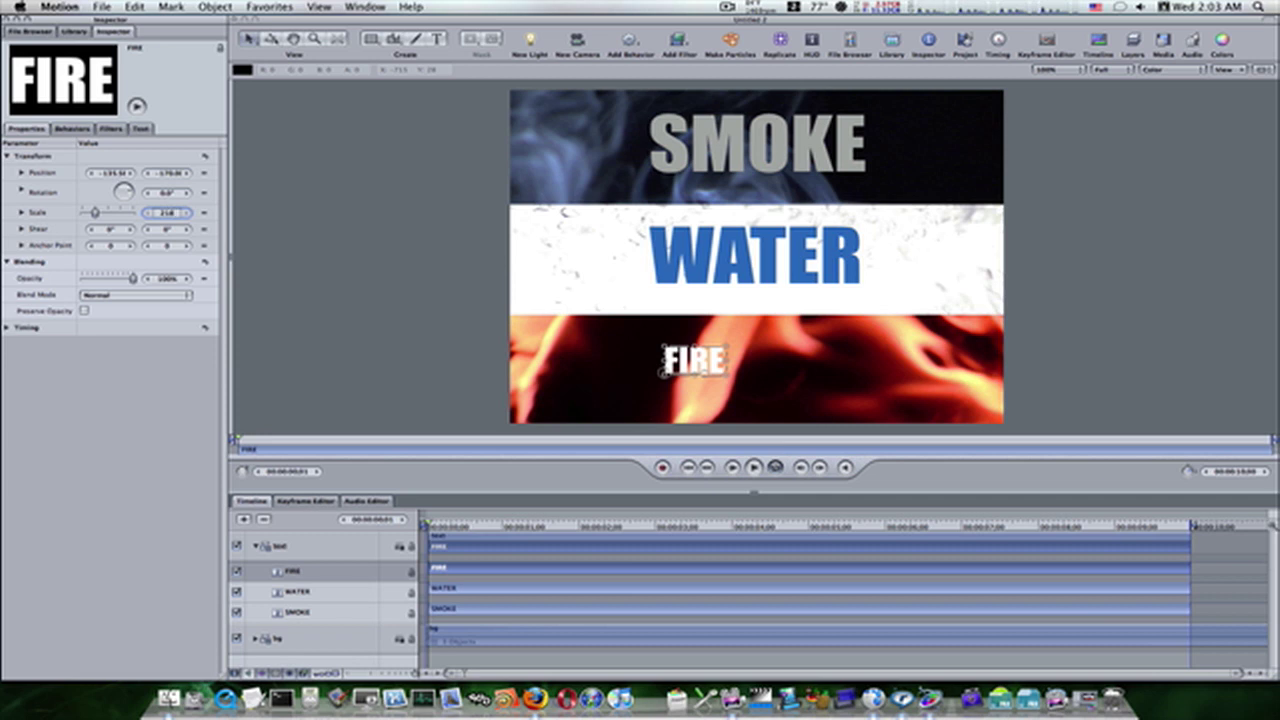
key("Return")
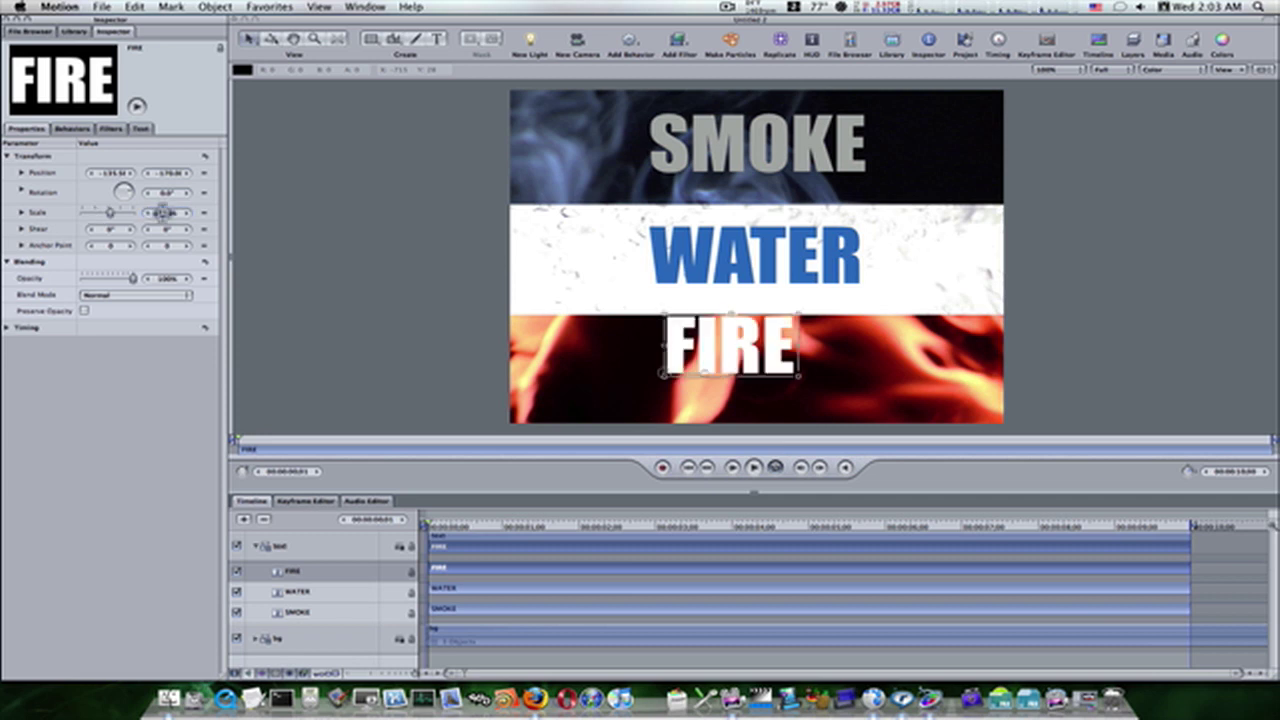
left_click_drag(714, 362, 724, 372)
left_click_drag(813, 370, 846, 362)
left_click_drag(680, 363, 662, 368)
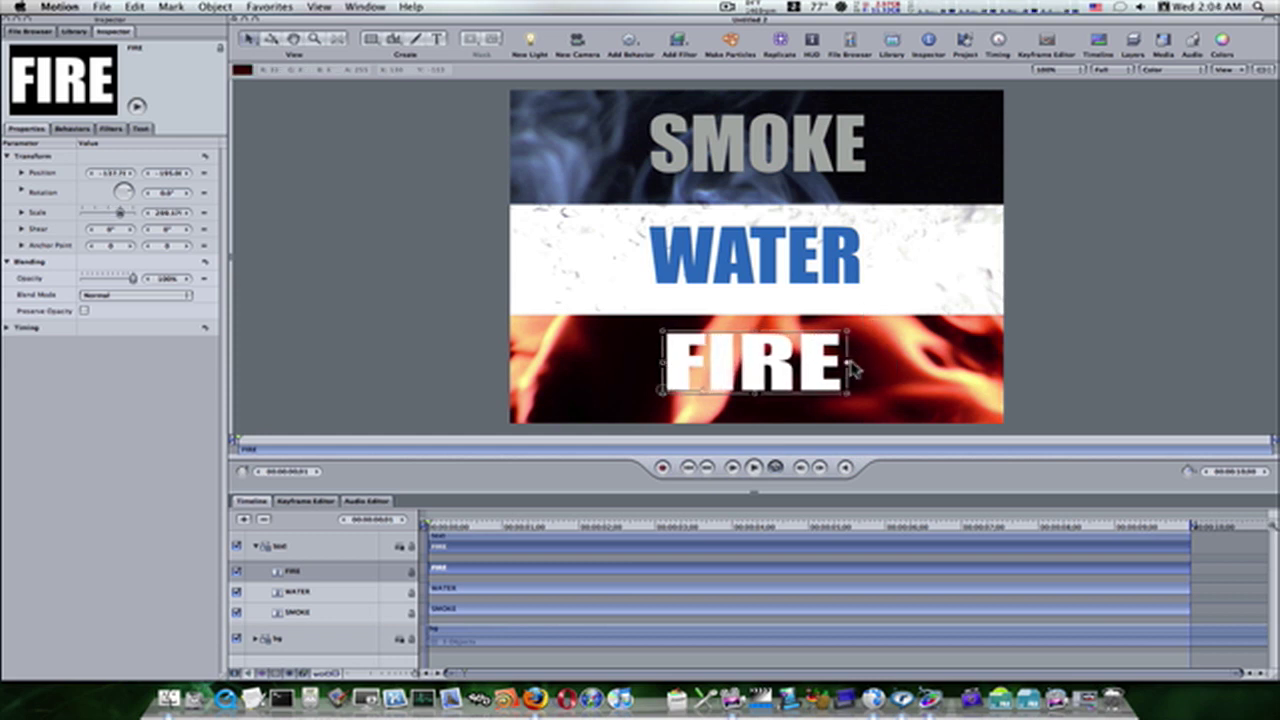
left_click_drag(852, 368, 865, 370)
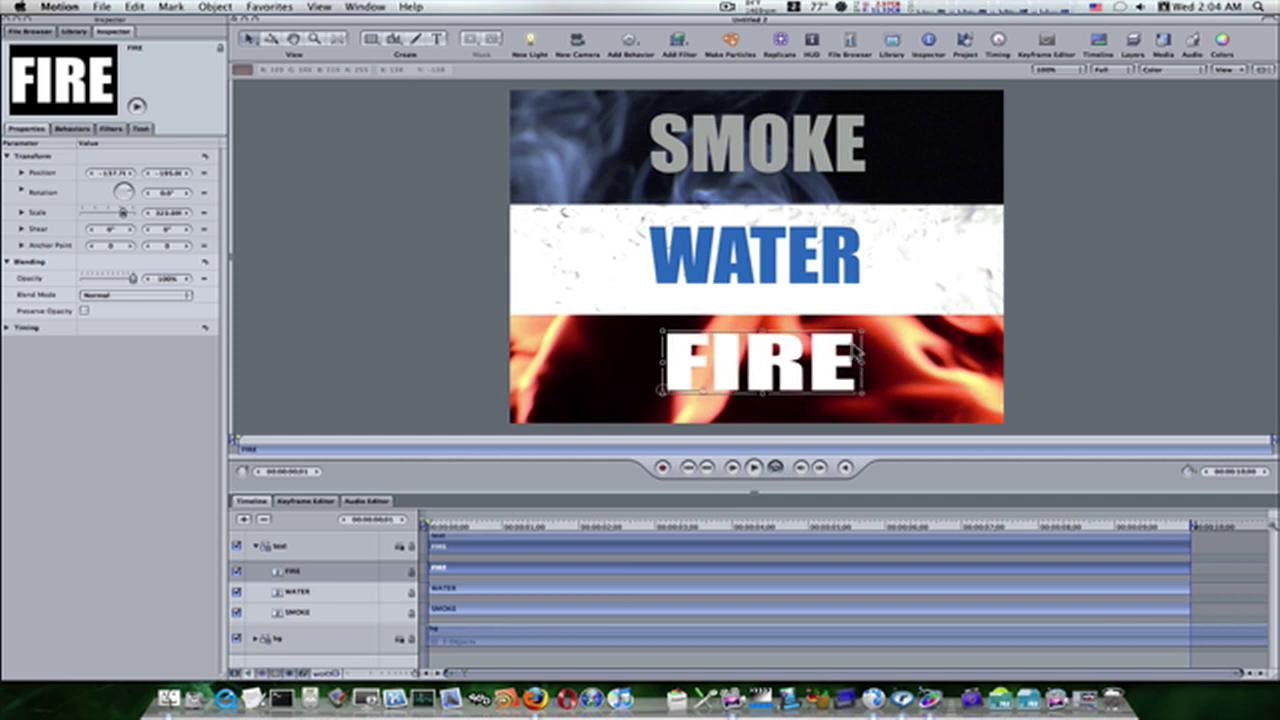
Give the FIRE title a dark red face colour and shift it a few pixels left
left_click(141, 129)
left_click(136, 145)
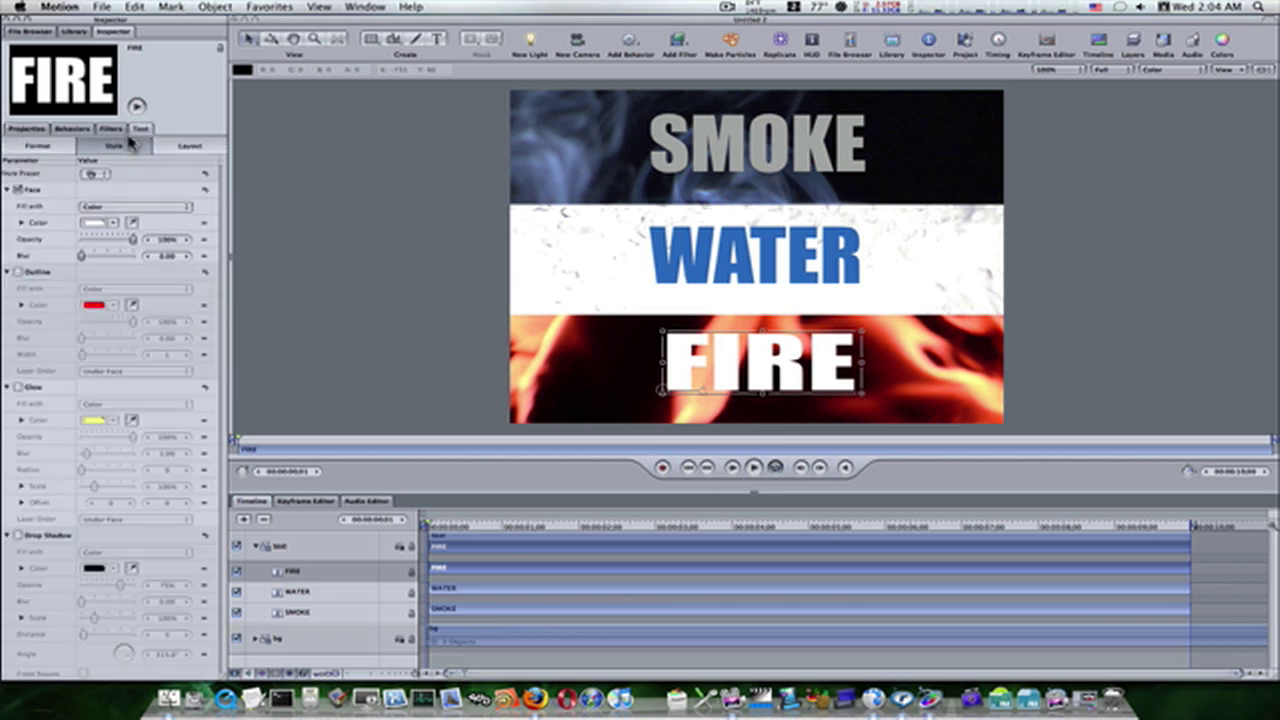
left_click_drag(110, 230, 200, 232)
left_click(92, 222)
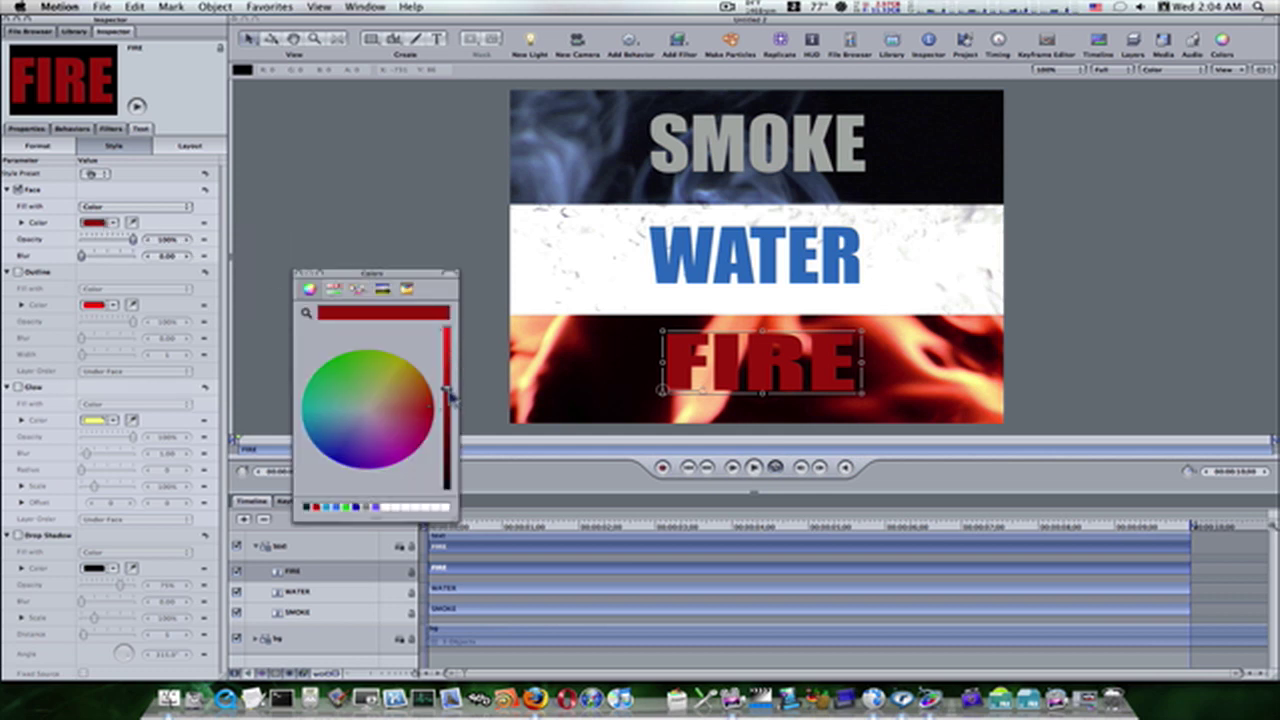
left_click_drag(448, 394, 450, 409)
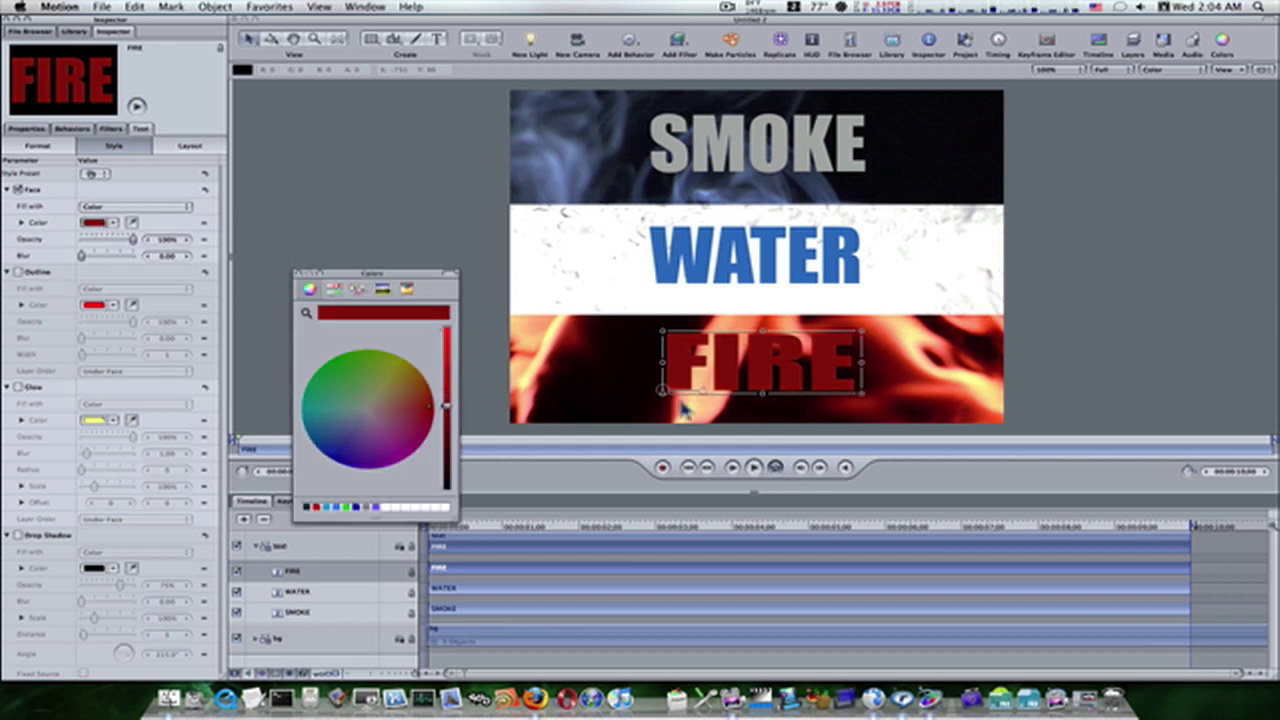
left_click_drag(666, 395, 662, 397)
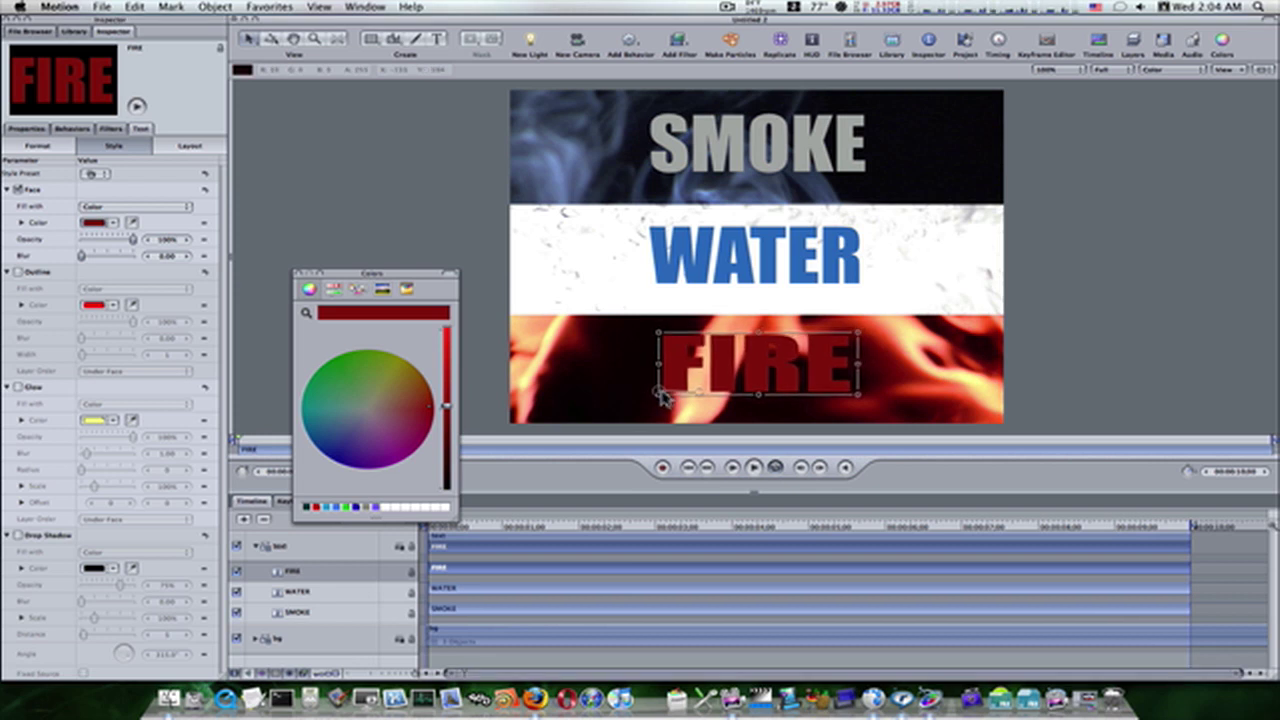
left_click(704, 284)
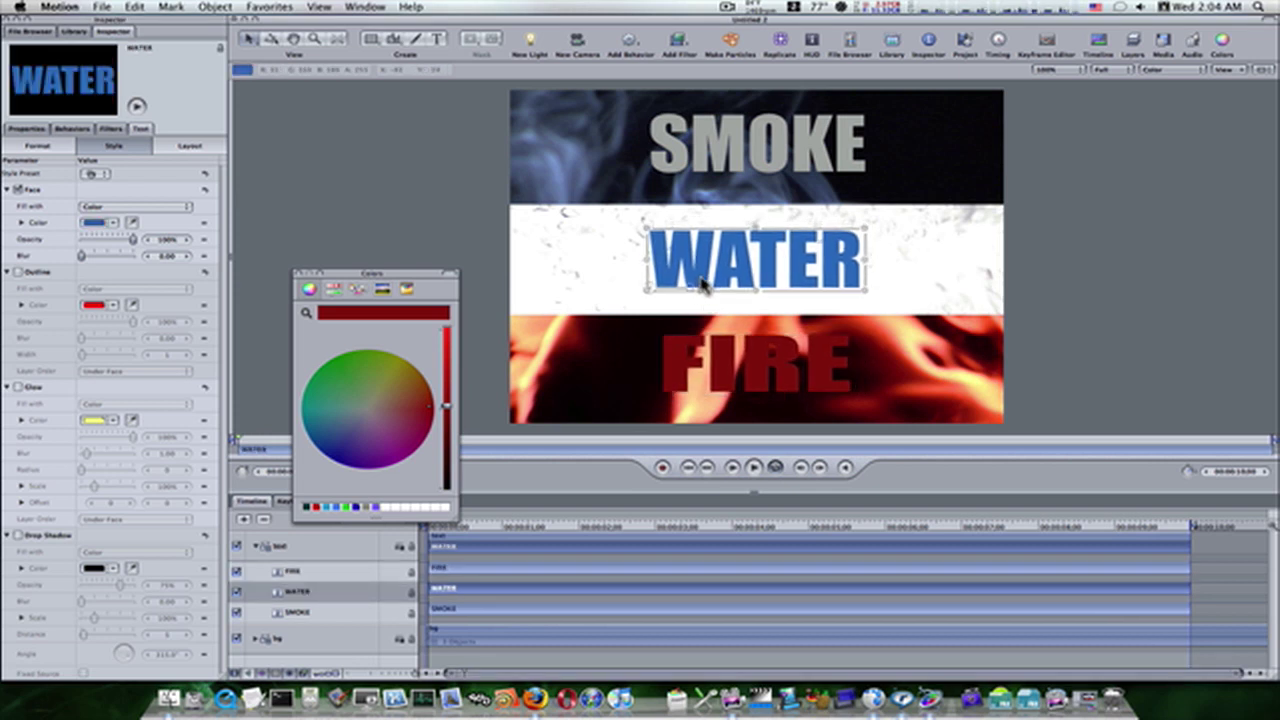
Select SMOKE, close the Colors window, and review the FIRE, WATER and SMOKE layers in the Layers list
left_click(718, 170)
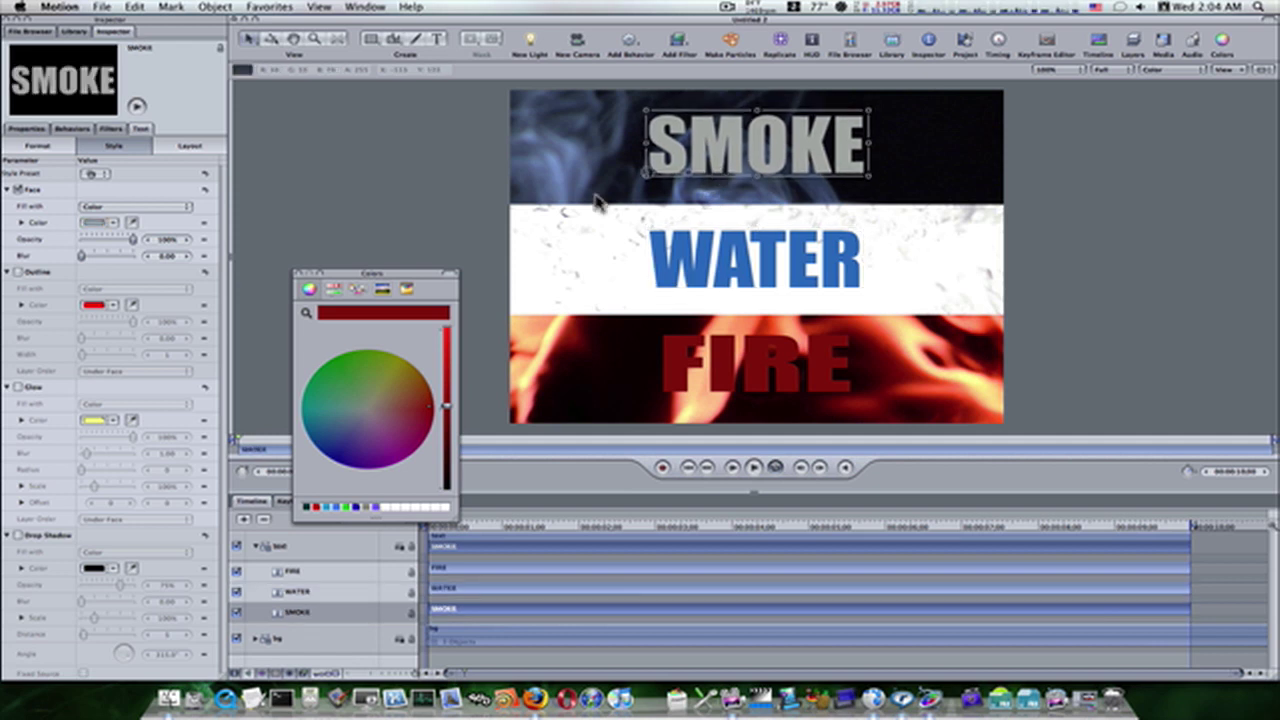
left_click(298, 273)
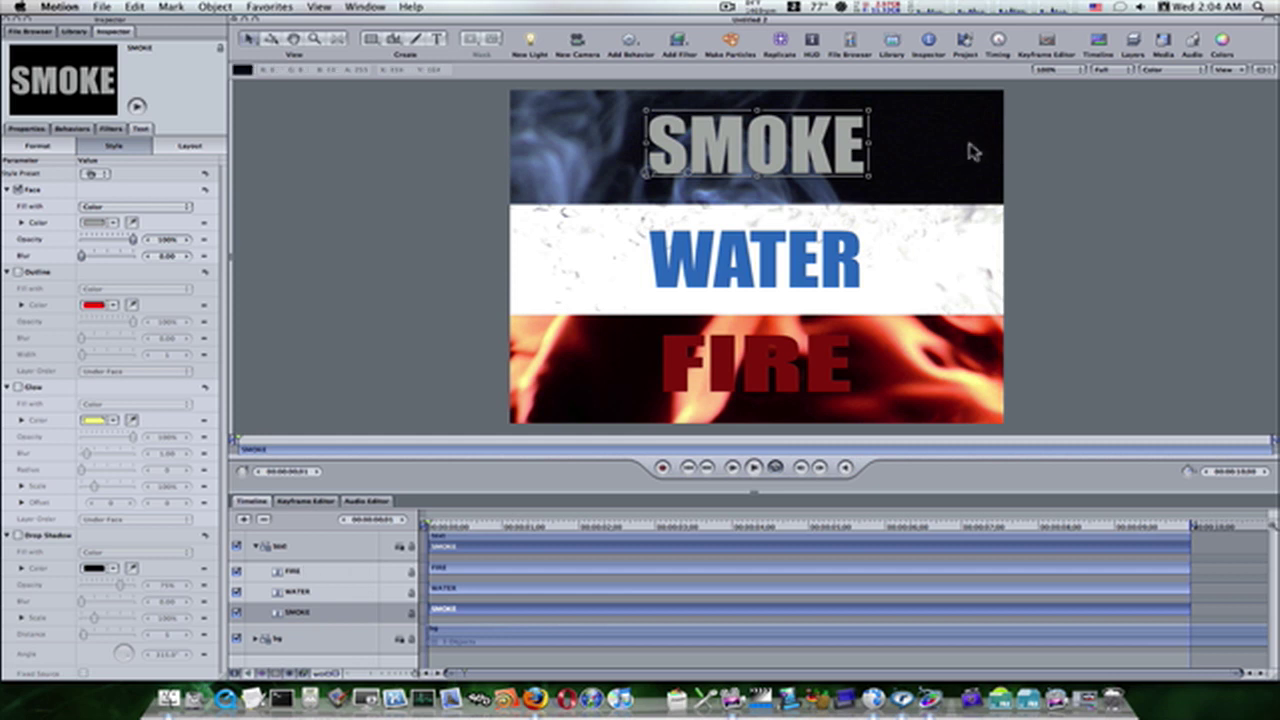
left_click(966, 47)
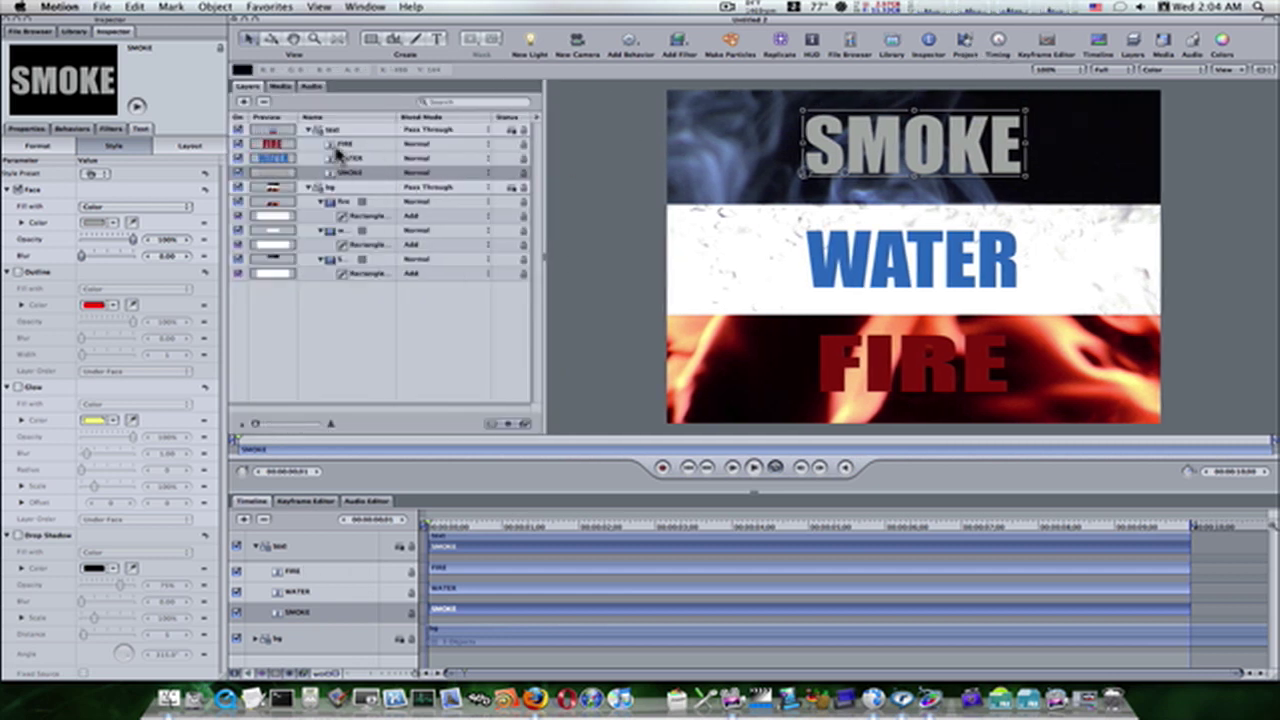
left_click(338, 145)
left_click(336, 158)
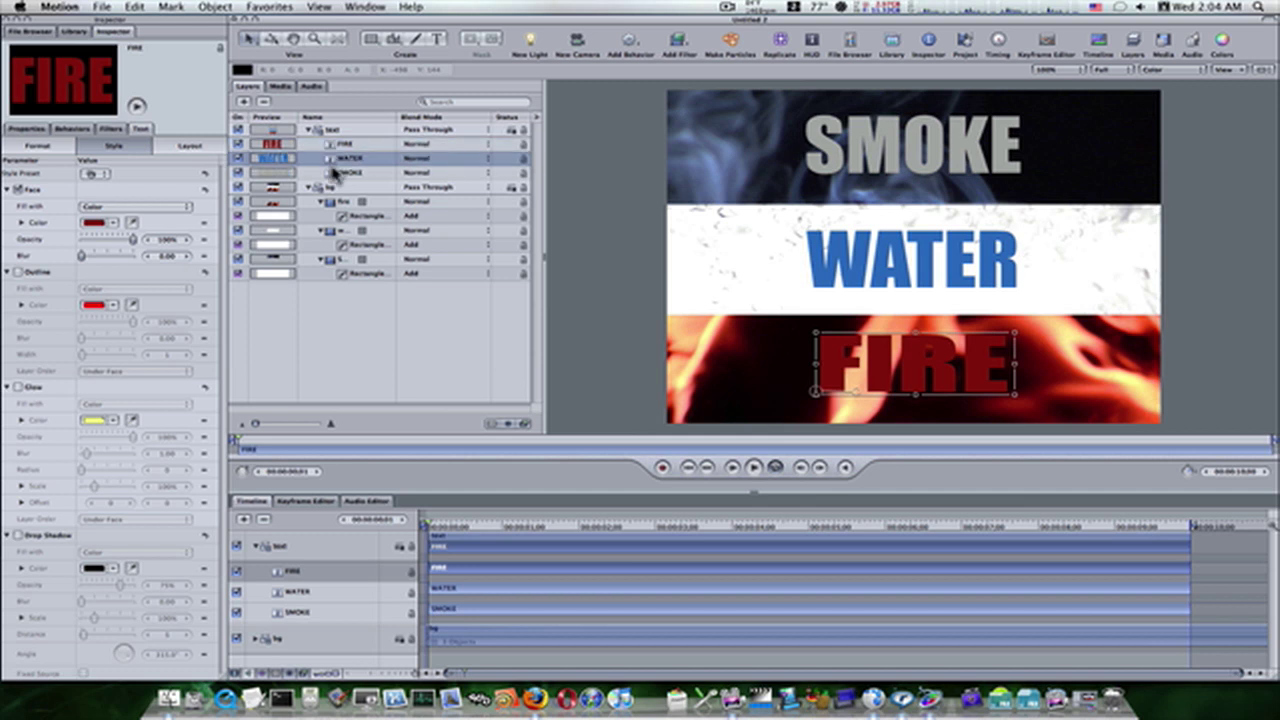
left_click(291, 572)
left_click(296, 611)
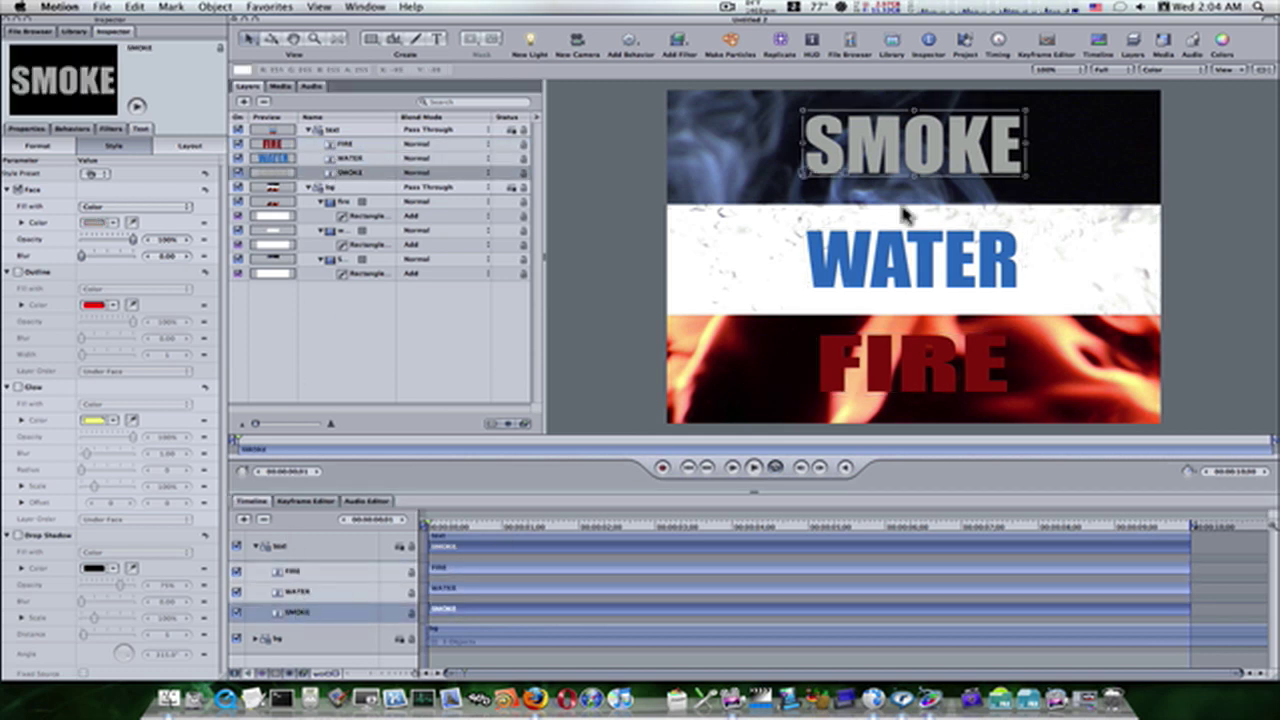
left_click(964, 42)
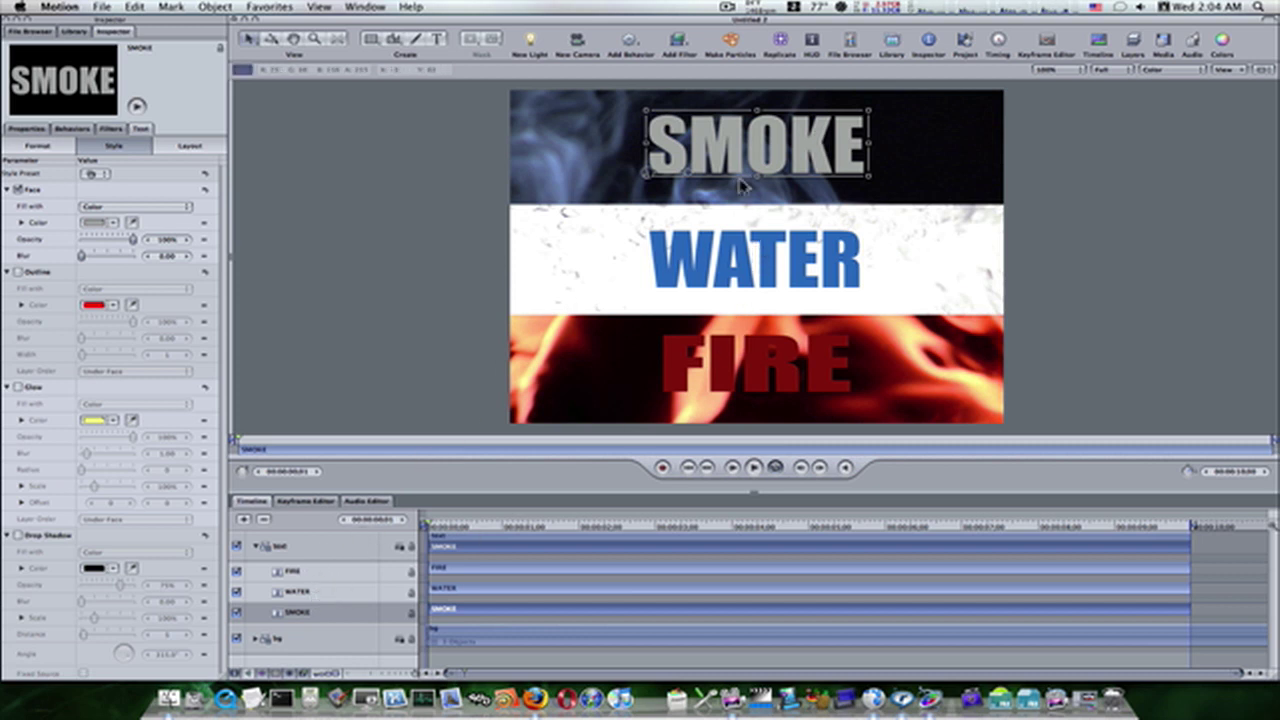
Park SMOKE off the frame's right edge and add a leftward Throw with velocity -424.41
left_click_drag(718, 158, 1072, 160)
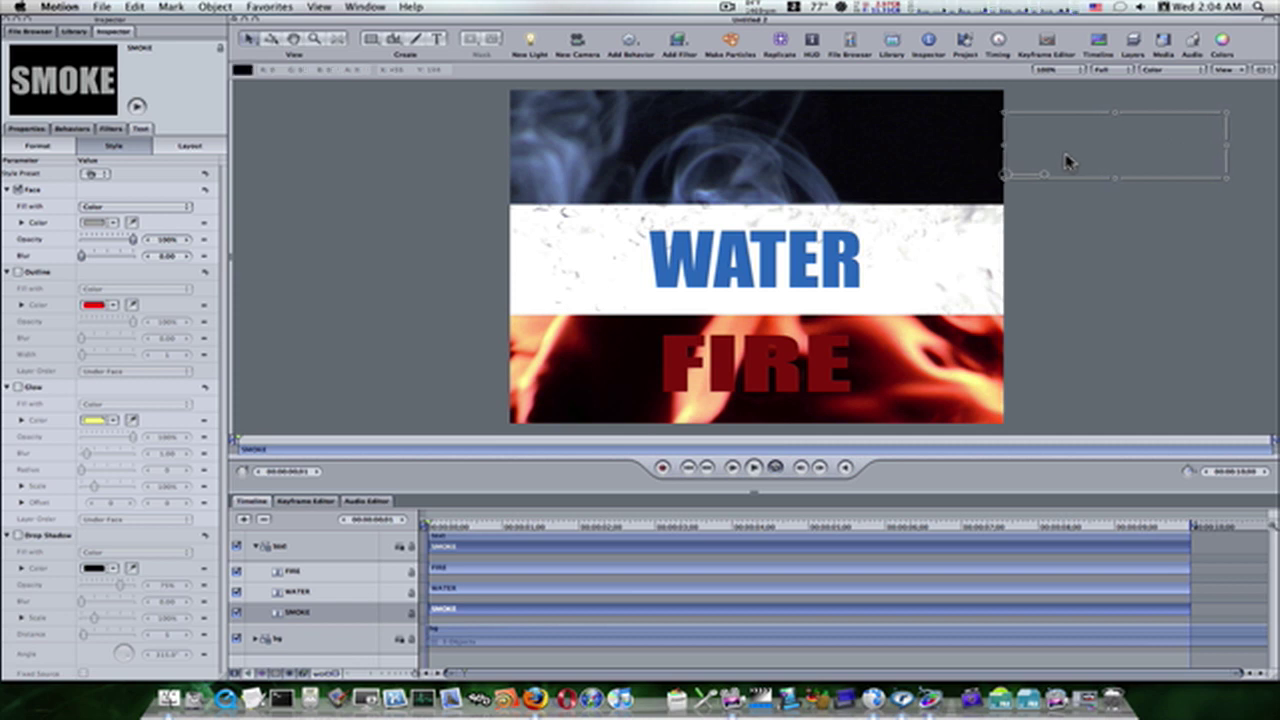
key("F2")
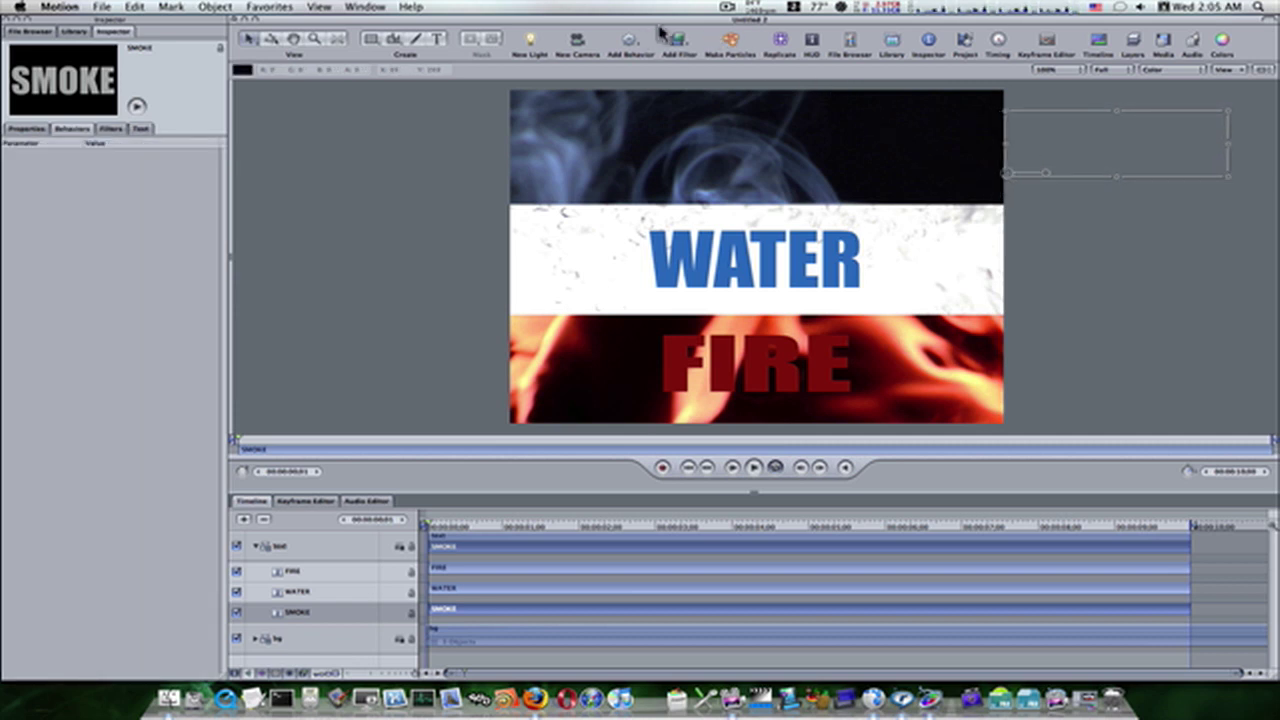
left_click(630, 45)
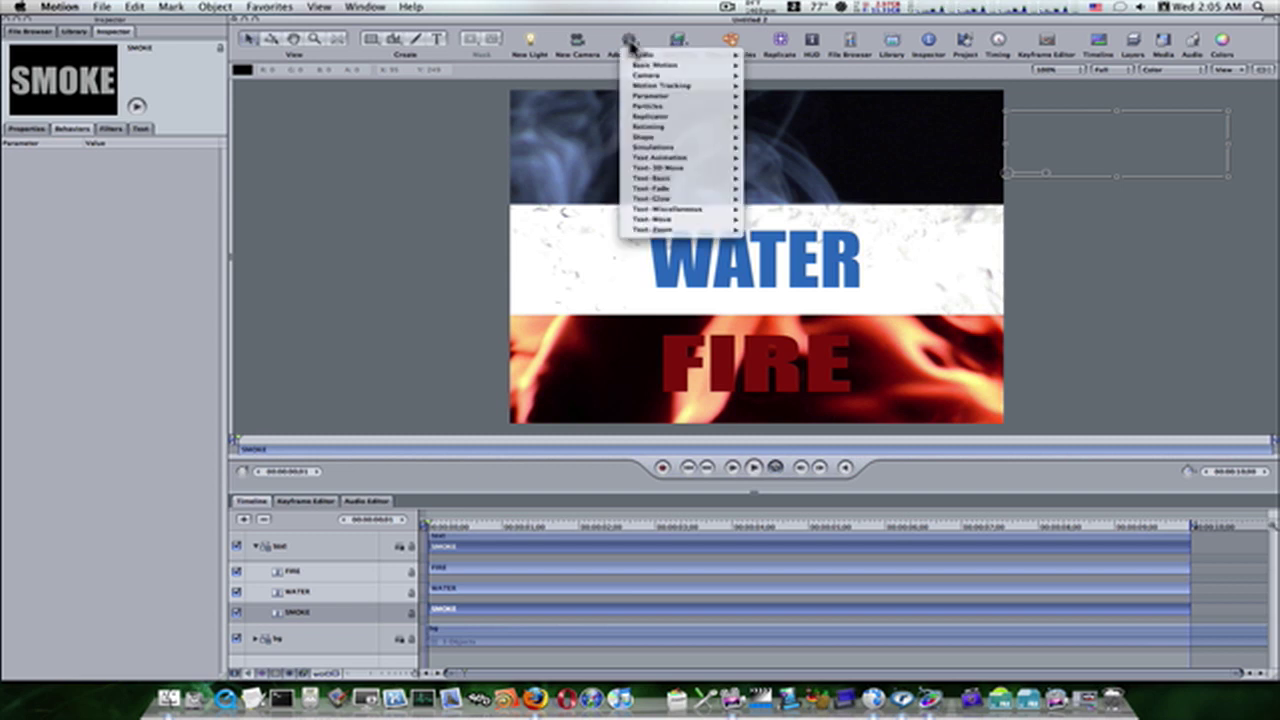
mouse_move(660, 65)
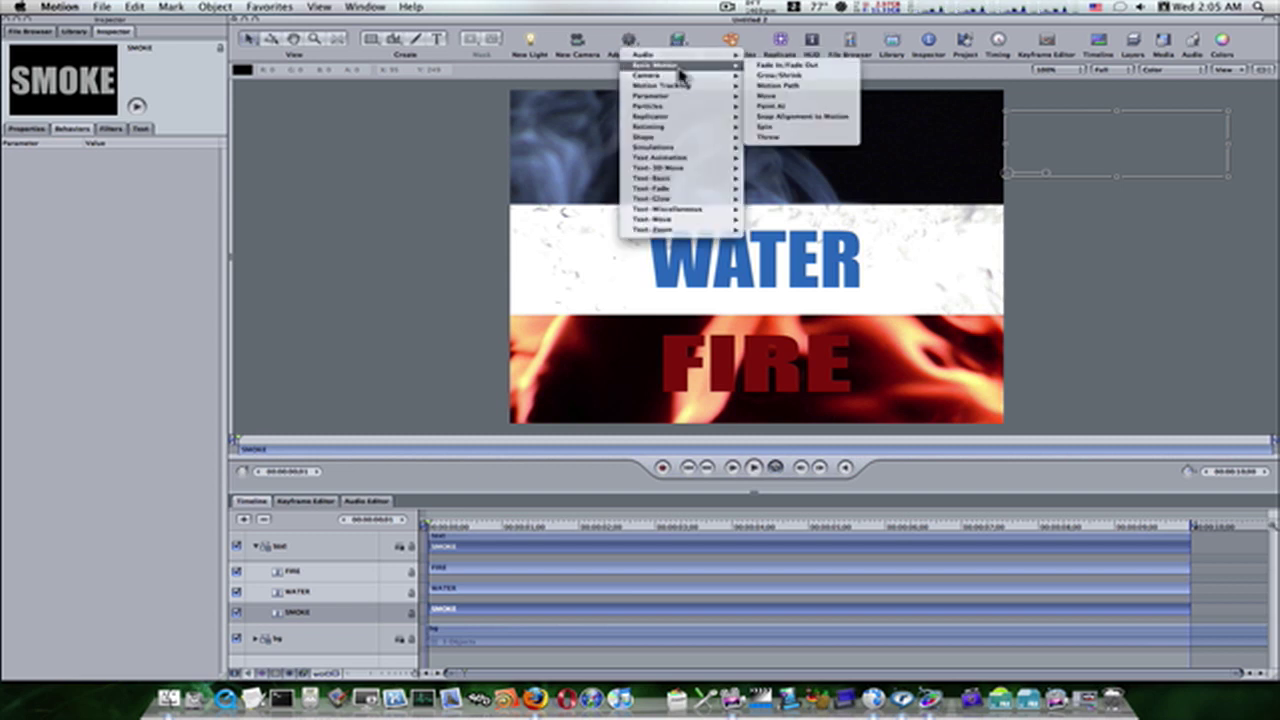
left_click(780, 137)
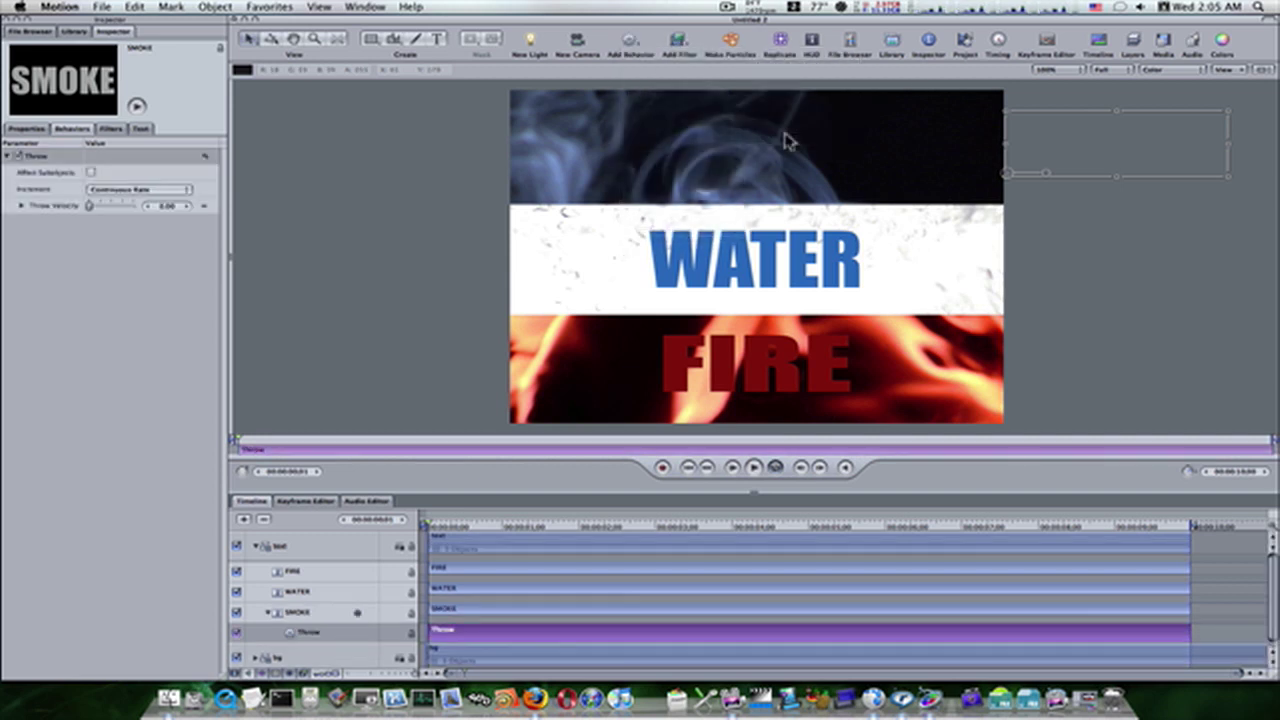
left_click(812, 45)
left_click_drag(380, 423, 416, 253)
left_click_drag(400, 347, 352, 346)
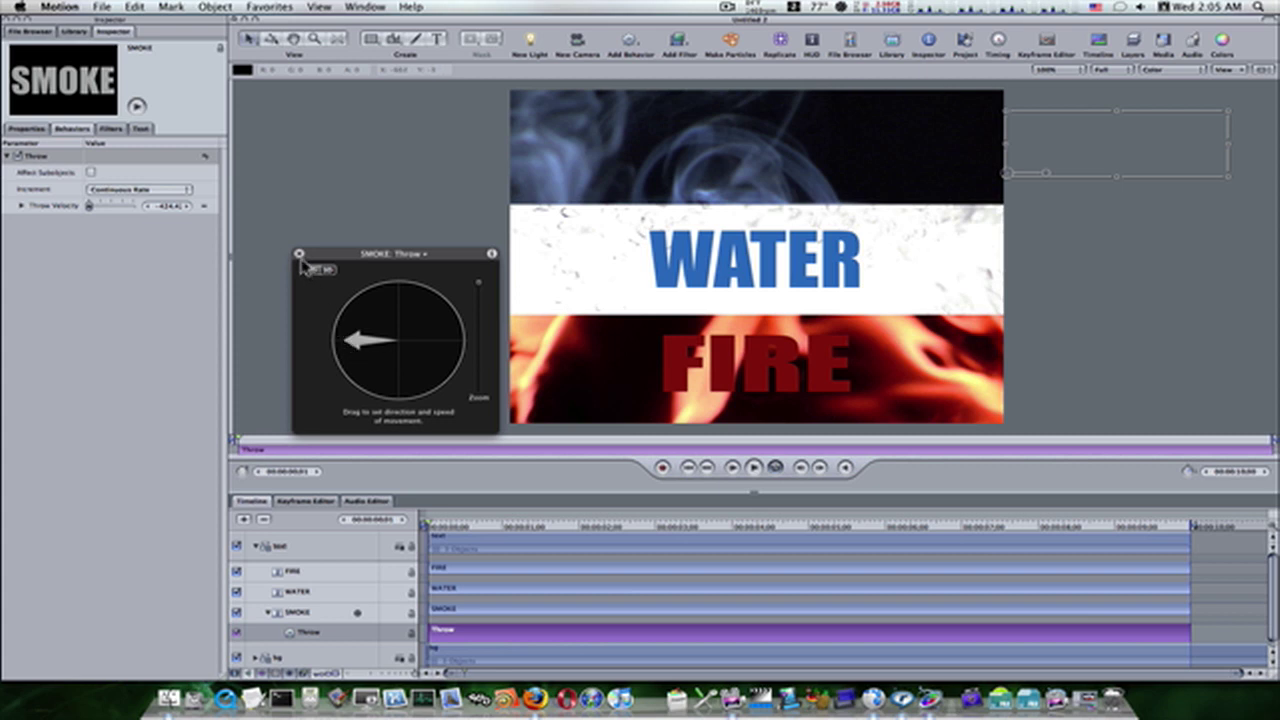
Scrub the playhead to about 1 second 4 frames, where SMOKE sits centred in the smoke band
left_click_drag(370, 259, 368, 254)
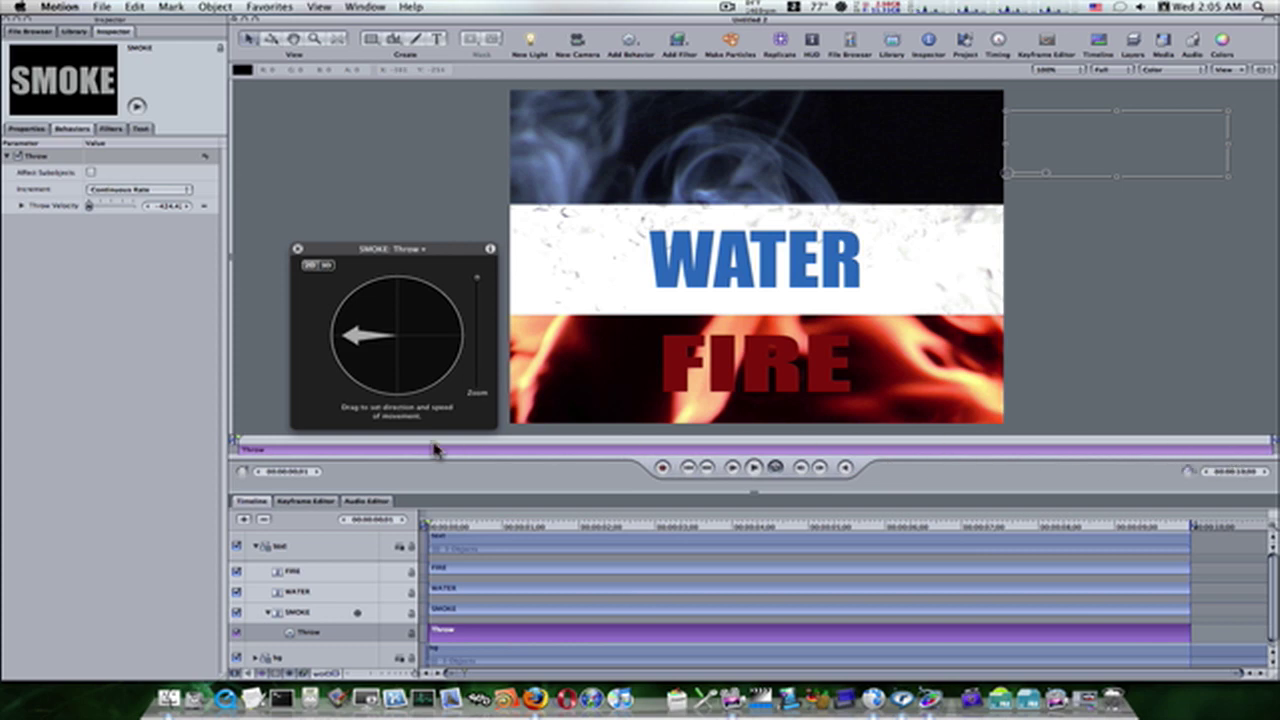
mouse_move(240, 443)
left_mouse_down()
mouse_move(280, 447)
mouse_move(249, 443)
left_mouse_up()
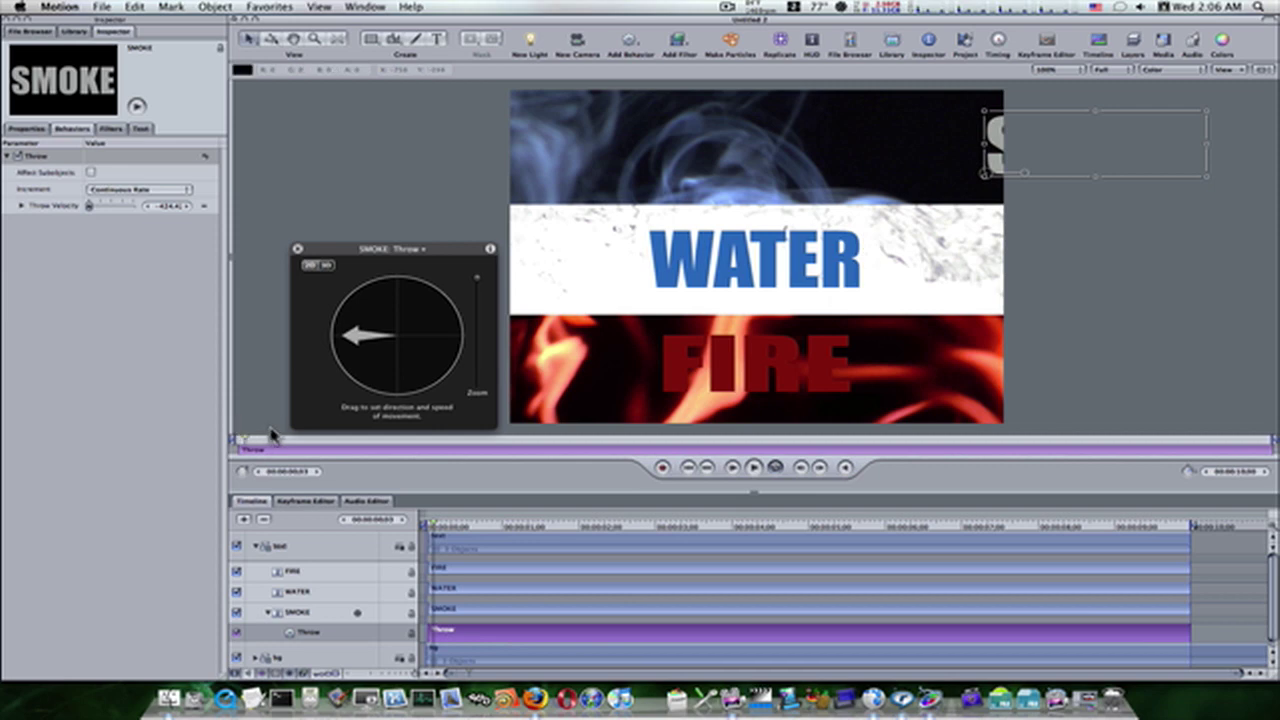
left_click_drag(243, 443, 354, 454)
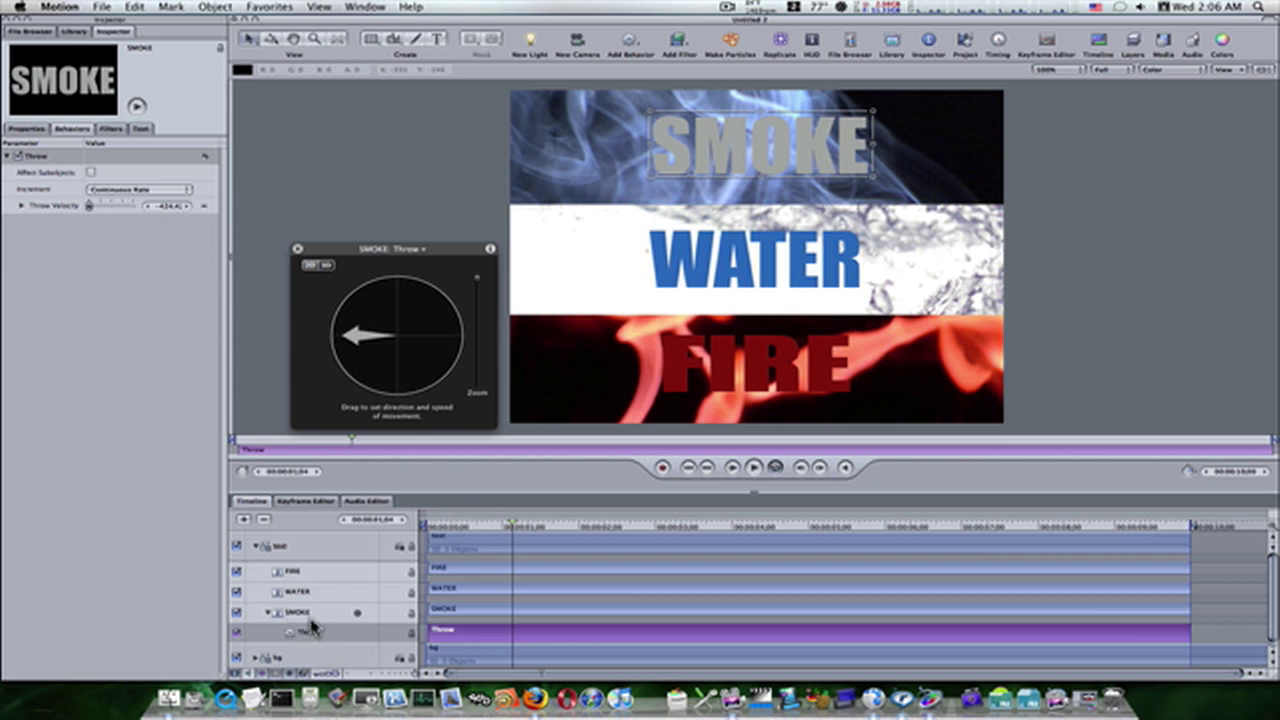
Add a Stop behavior to SMOKE's Position parameter starting around 1 second 4 frames
left_click(255, 638)
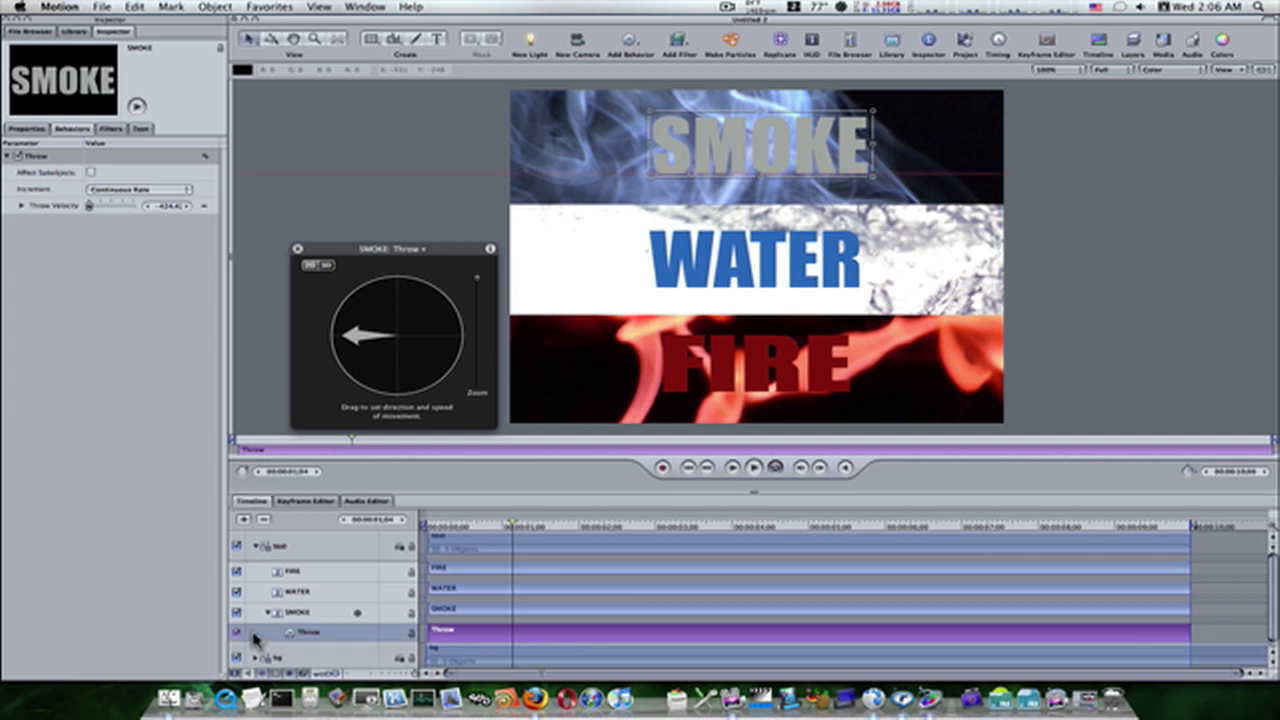
left_click(20, 129)
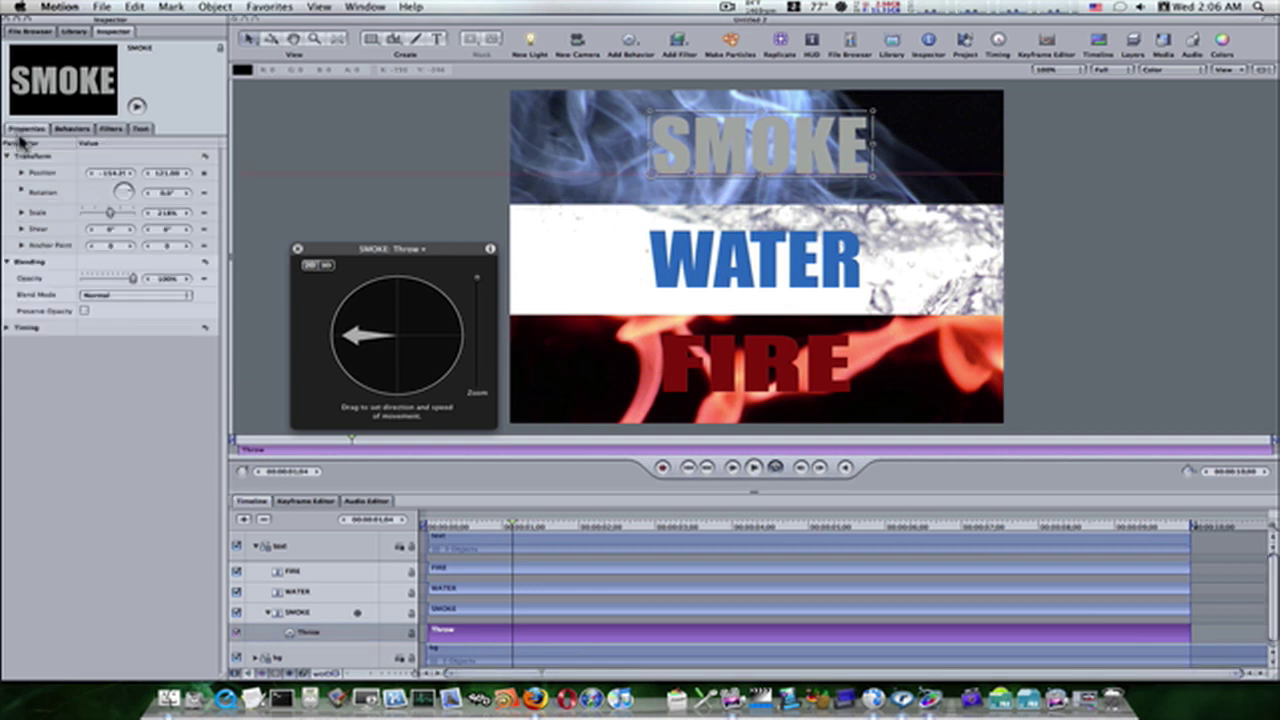
right_click(44, 181)
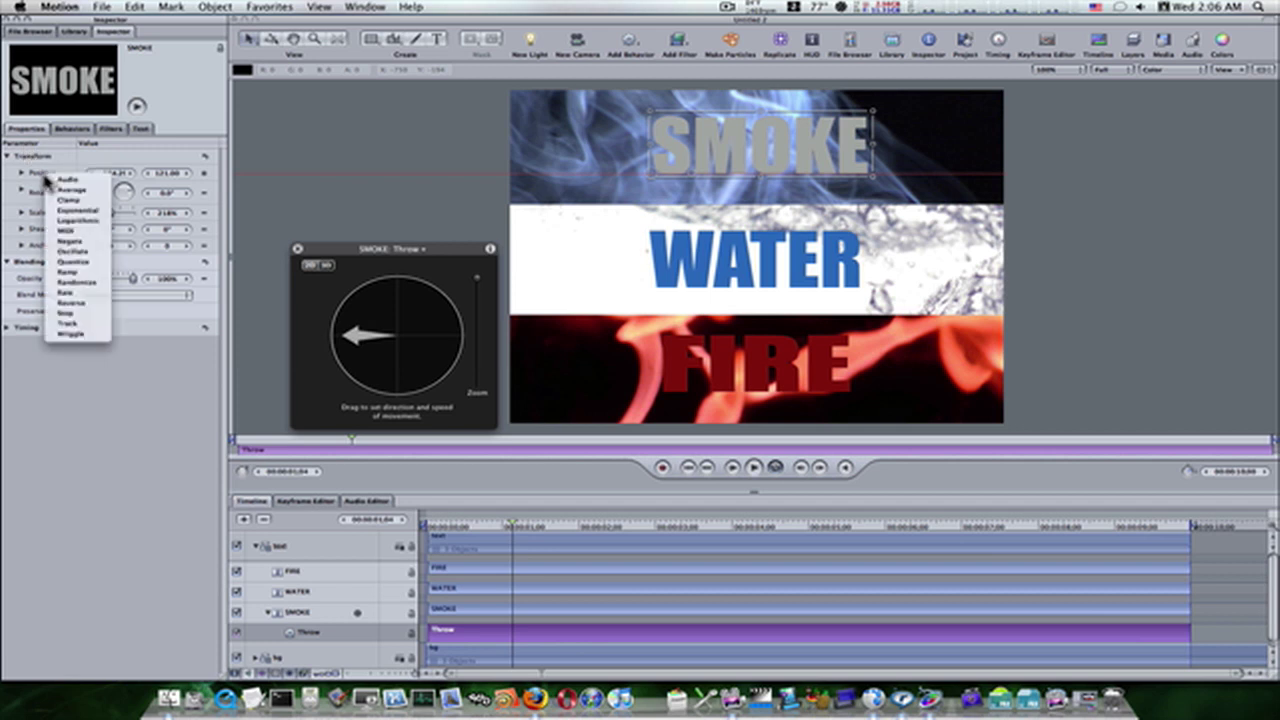
left_click(88, 314)
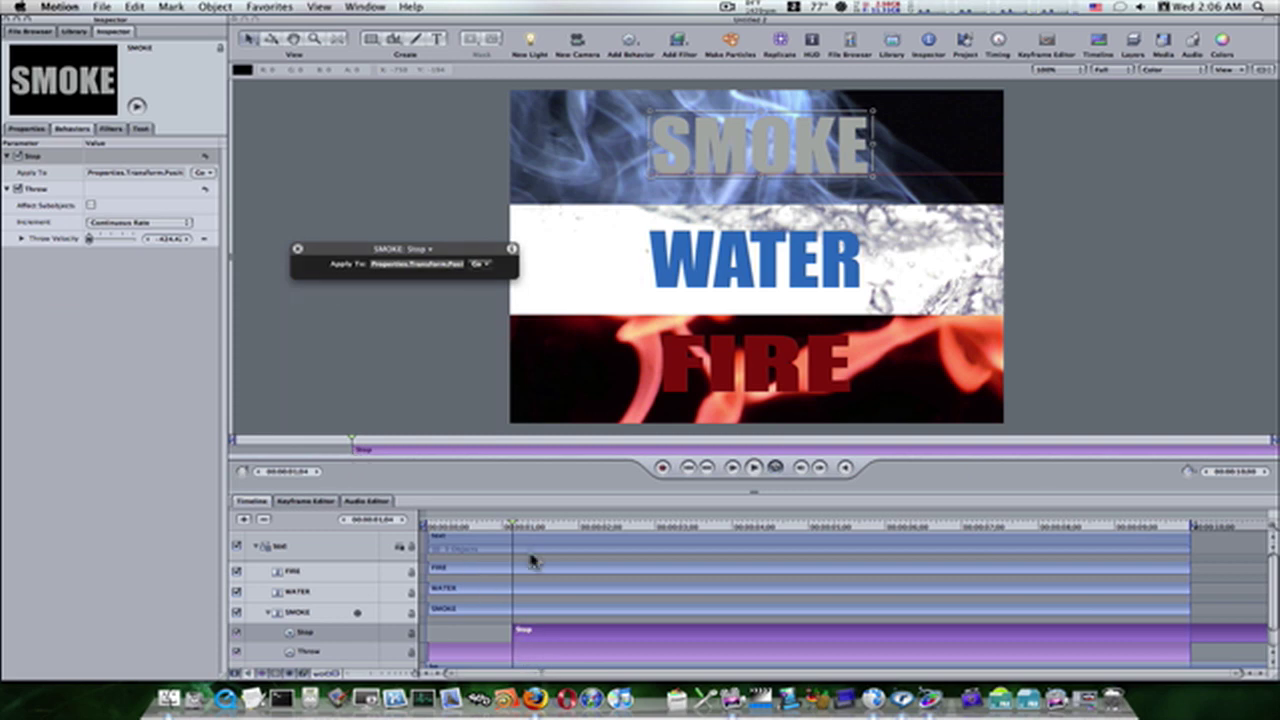
Scrub the timeline to verify SMOKE slides in and halts mid-band past 1 second 15 frames
left_click_drag(513, 530, 513, 556)
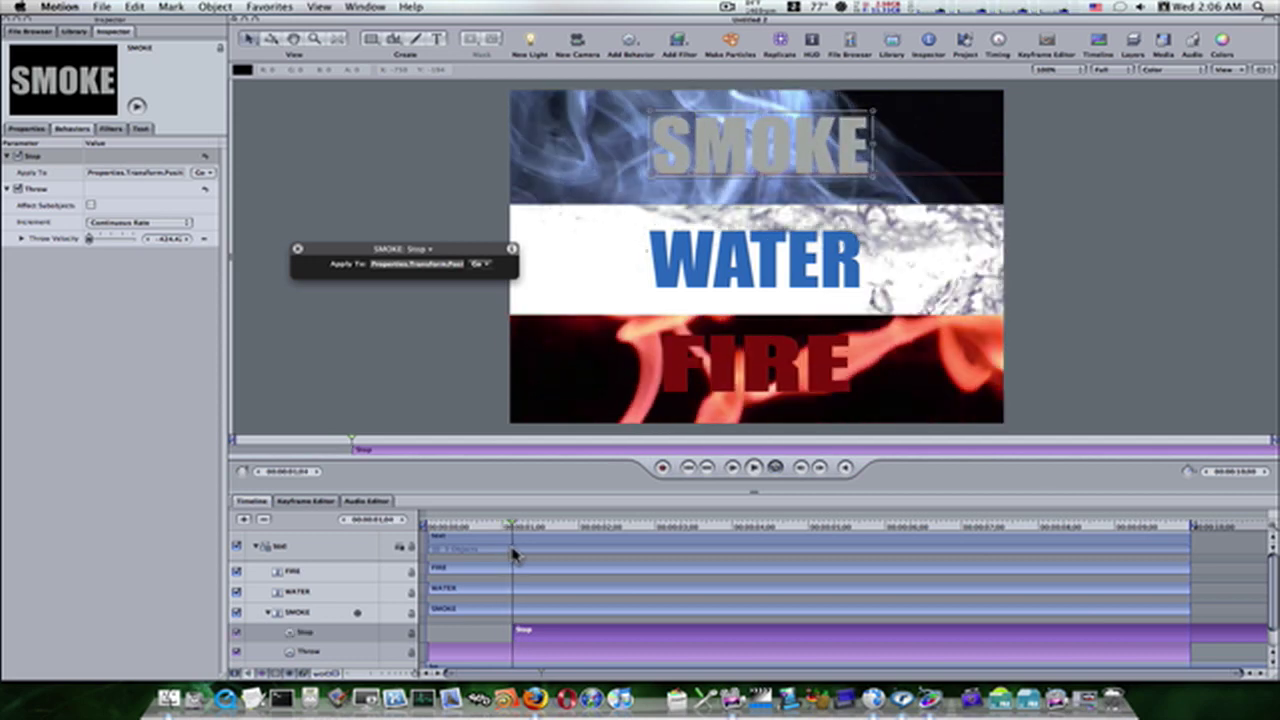
mouse_move(515, 553)
left_mouse_down()
mouse_move(484, 556)
mouse_move(514, 534)
left_mouse_up()
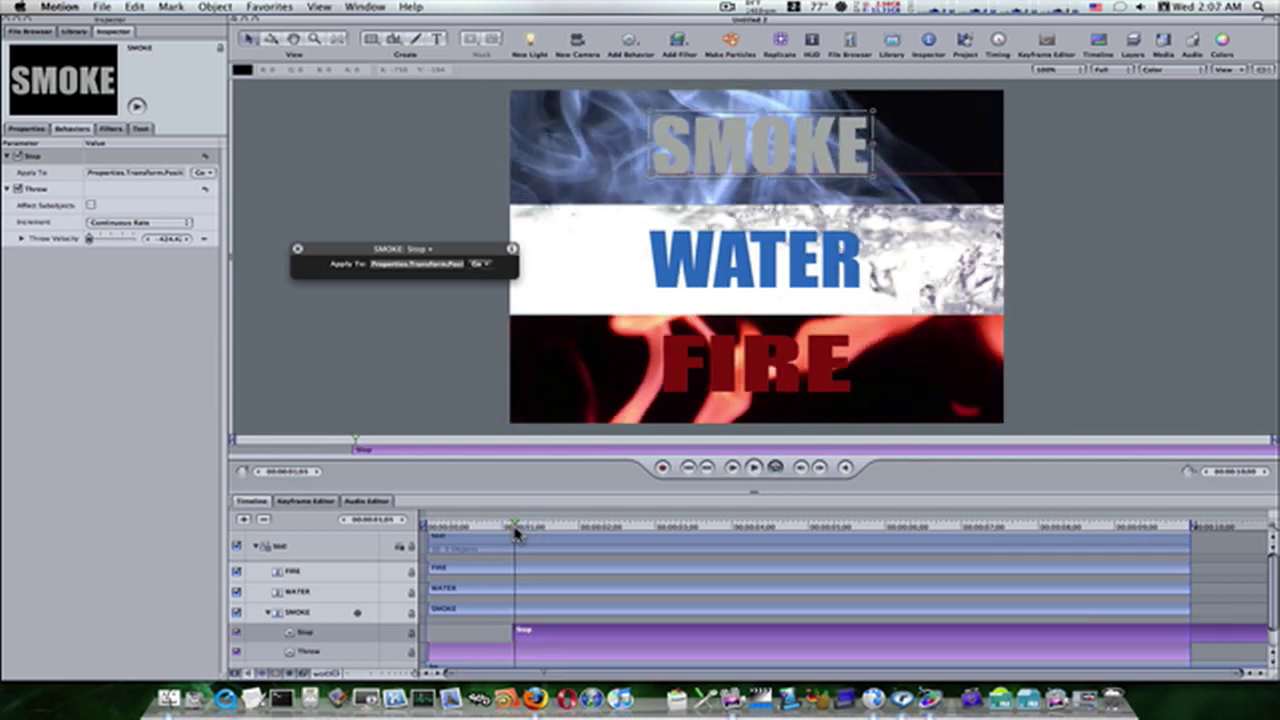
Drag WATER off the frame's left edge, close its Text HUD, and add a Basic Motion Throw behavior
left_click(758, 288)
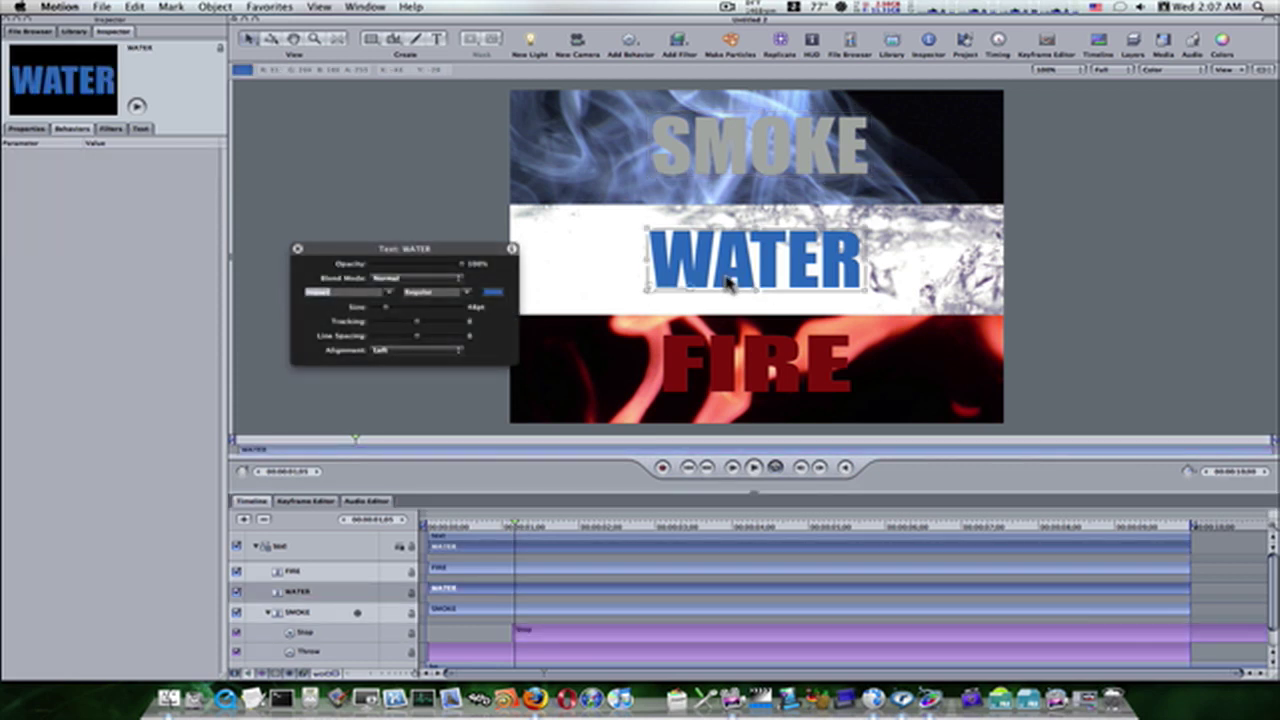
left_click_drag(733, 286, 380, 280)
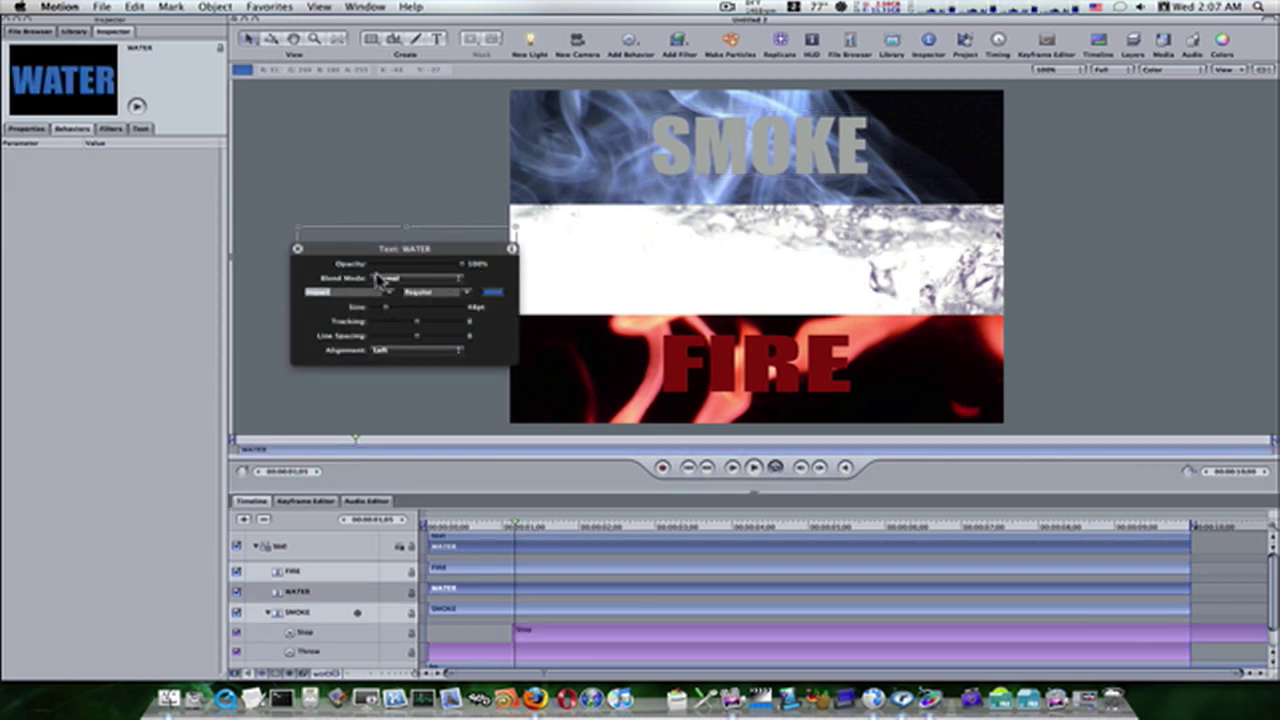
left_click(297, 249)
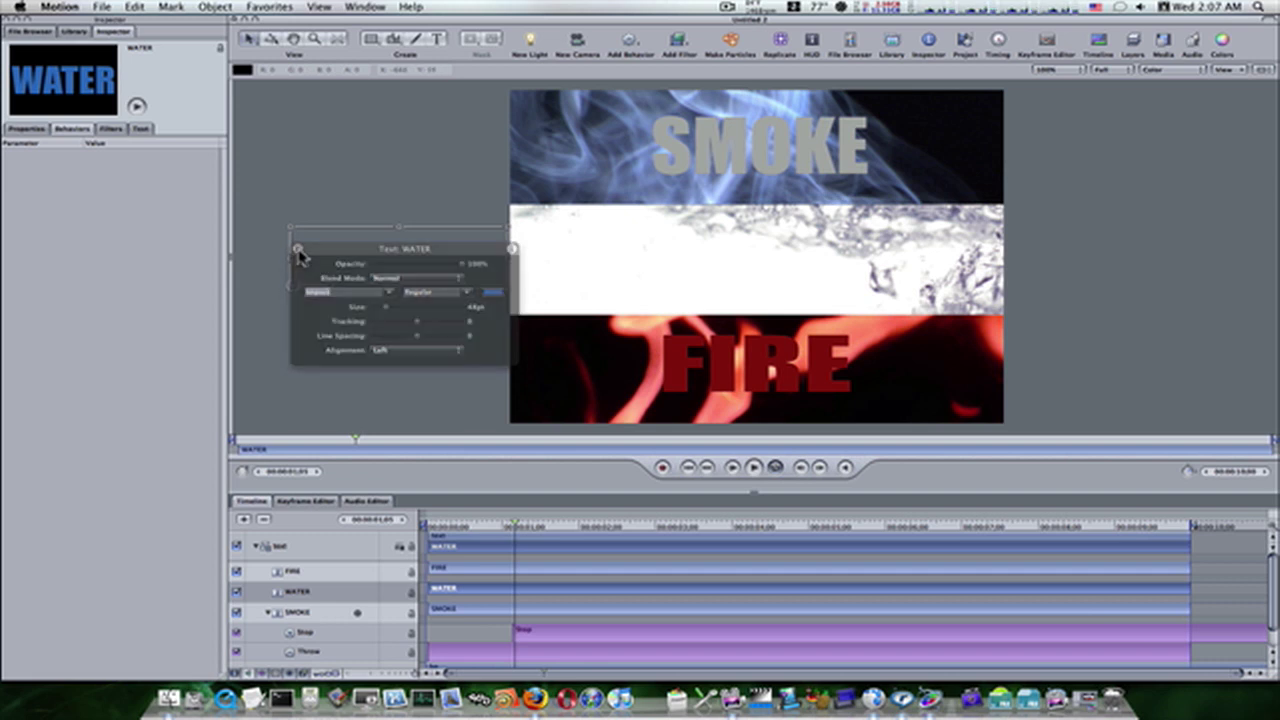
left_click(626, 42)
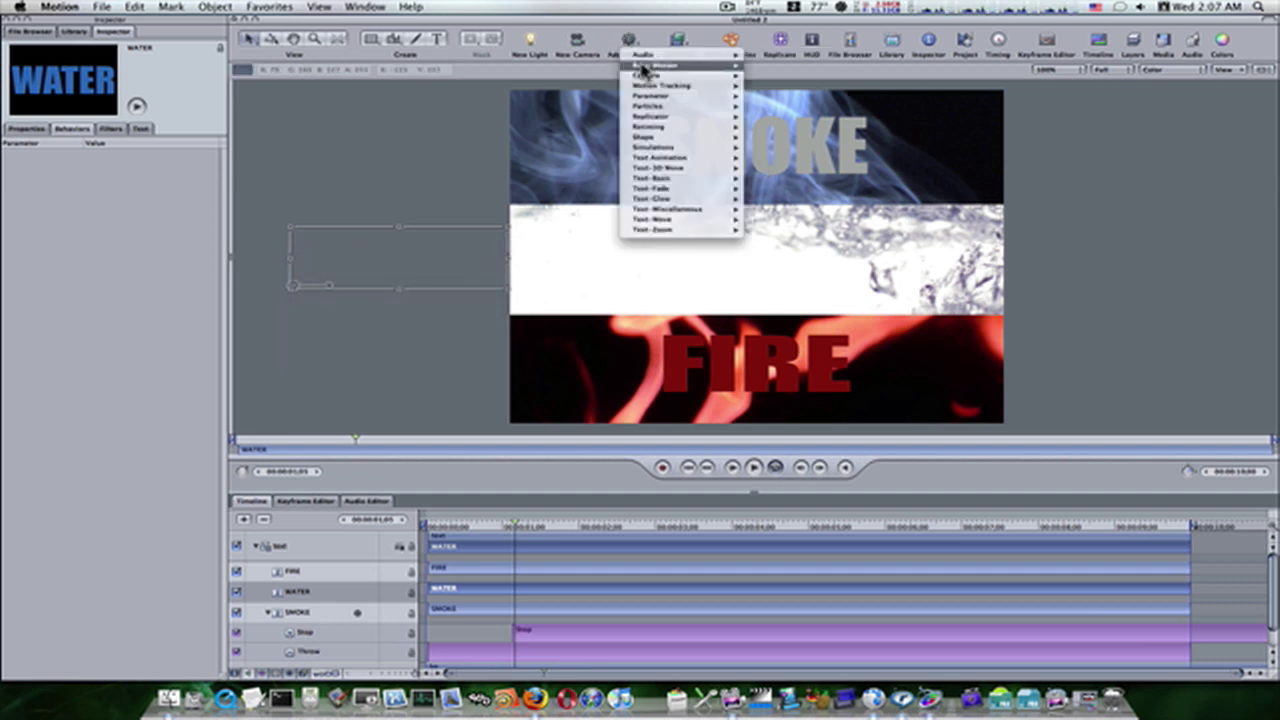
mouse_move(648, 70)
left_click(800, 137)
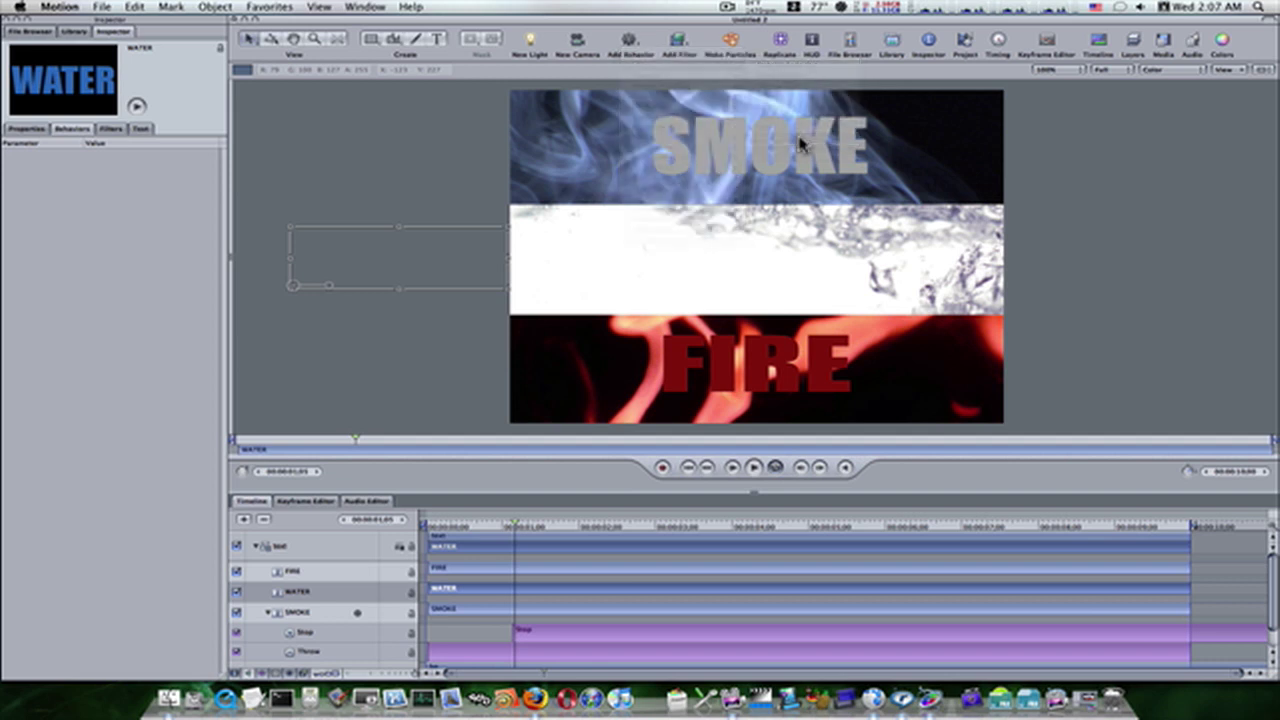
Throw WATER rightward at 424.42, delay the throw by 24 frames, and scrub to check its landing
left_click(811, 42)
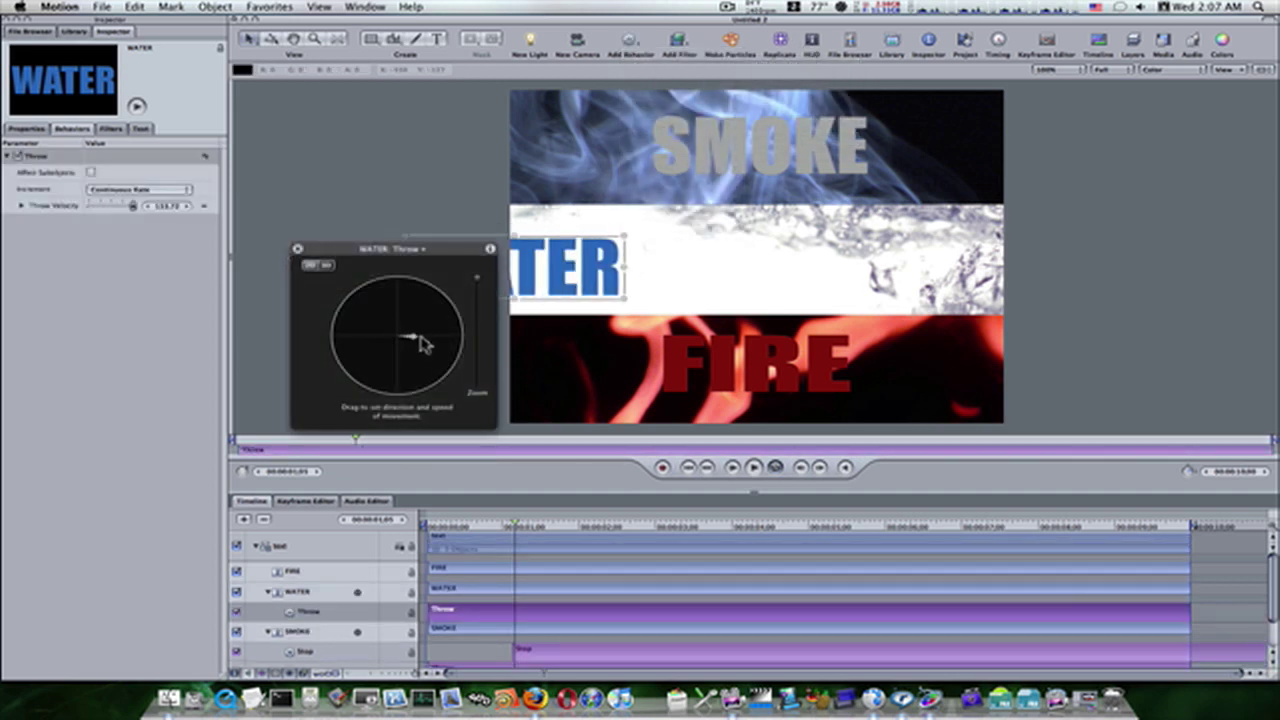
left_click_drag(421, 343, 462, 340)
mouse_move(514, 524)
left_mouse_down()
mouse_move(428, 528)
mouse_move(514, 536)
left_mouse_up()
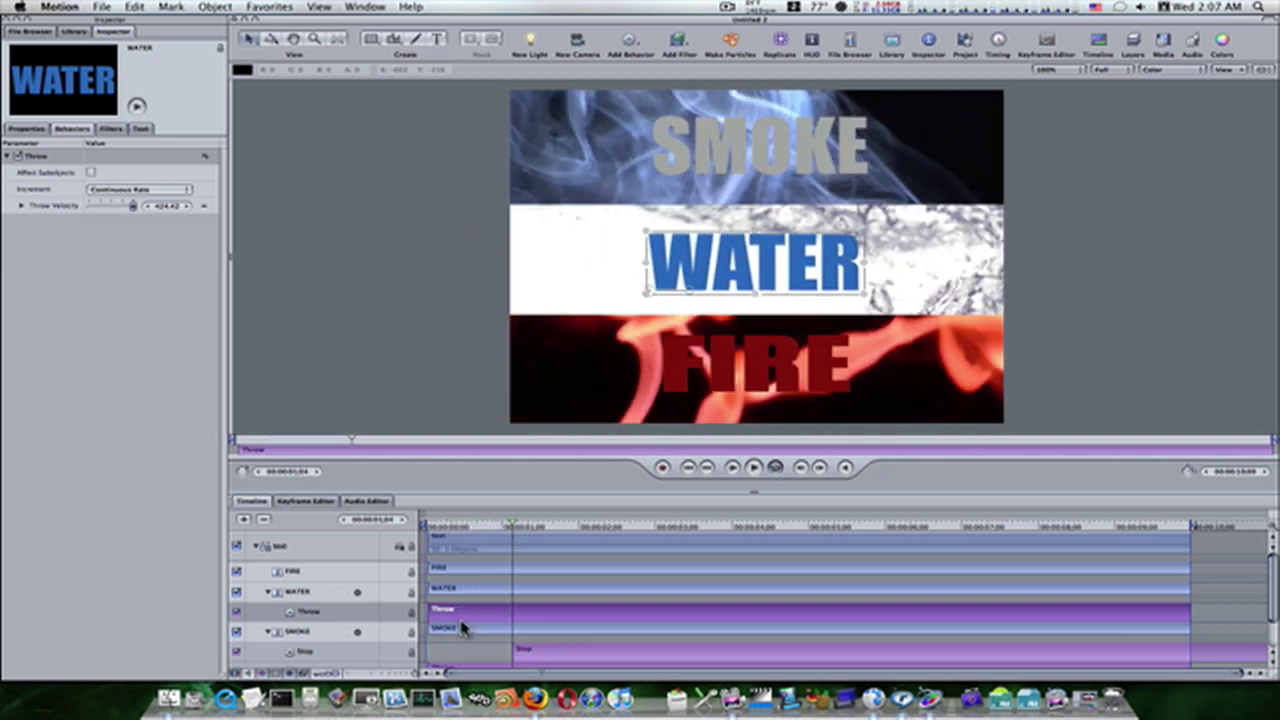
left_click_drag(446, 618, 533, 628)
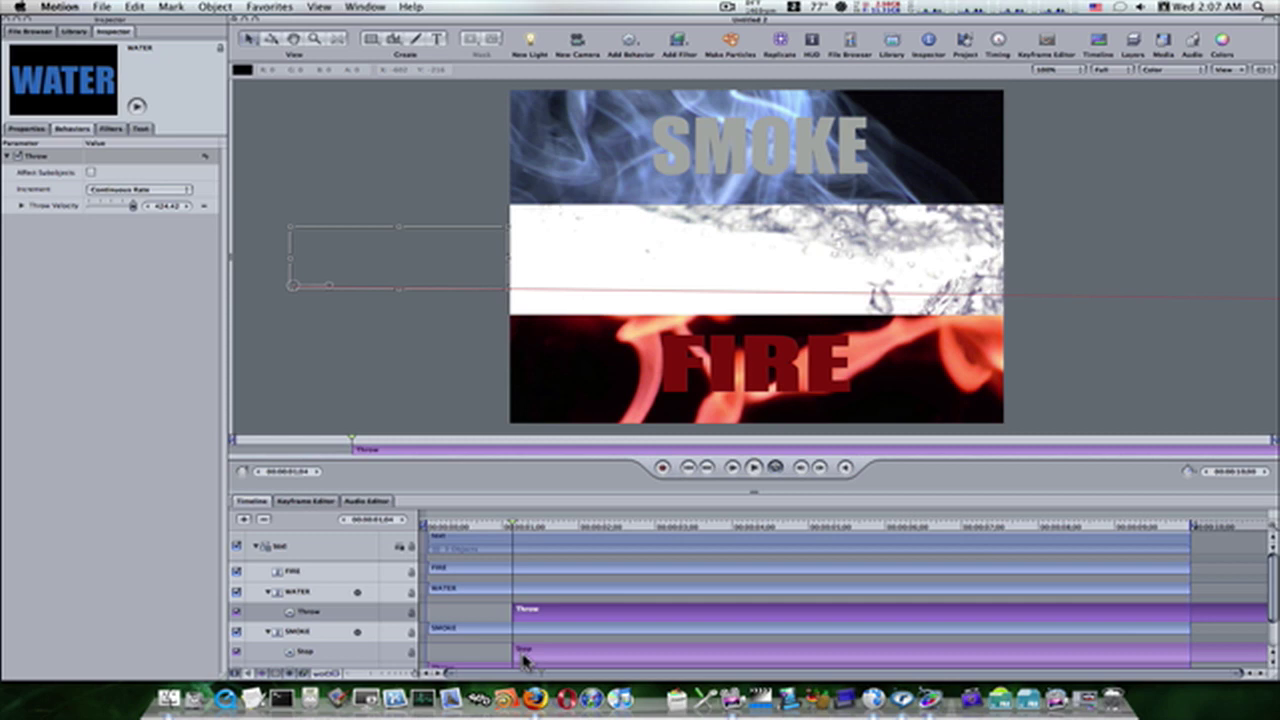
left_click_drag(513, 534, 600, 530)
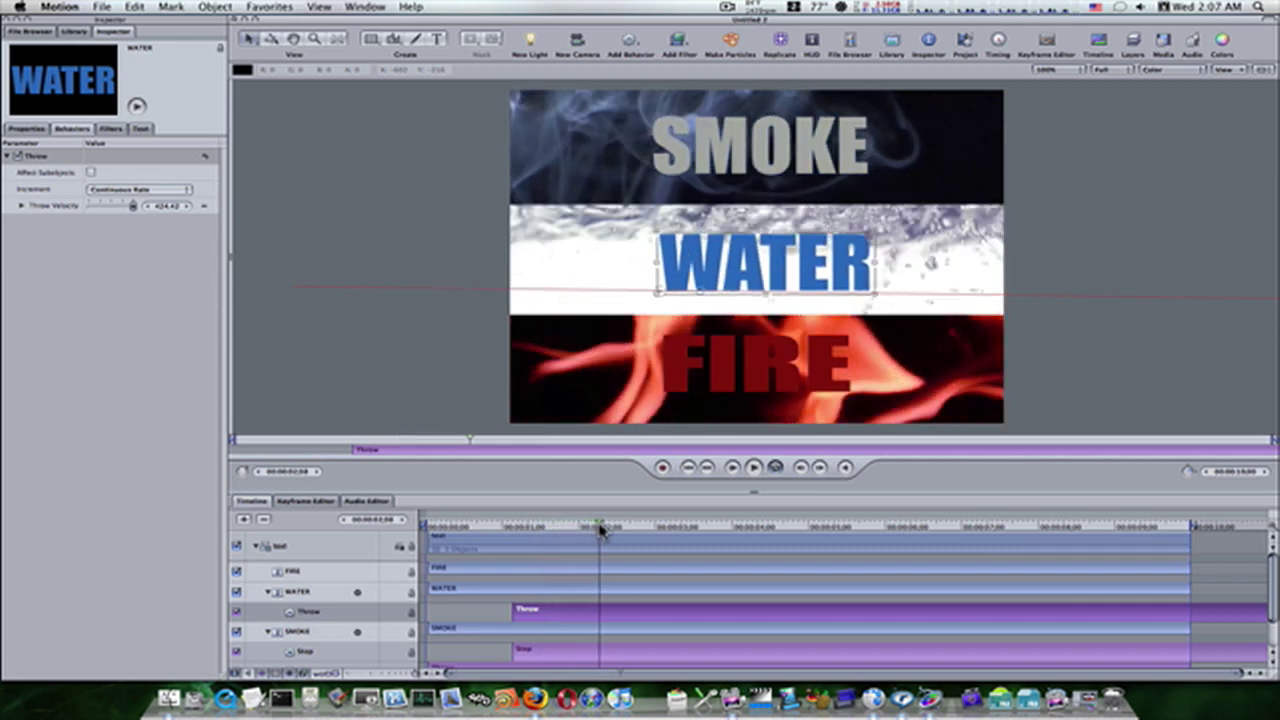
Add a Stop behavior to WATER's Position parameter
left_click(44, 130)
right_click(44, 176)
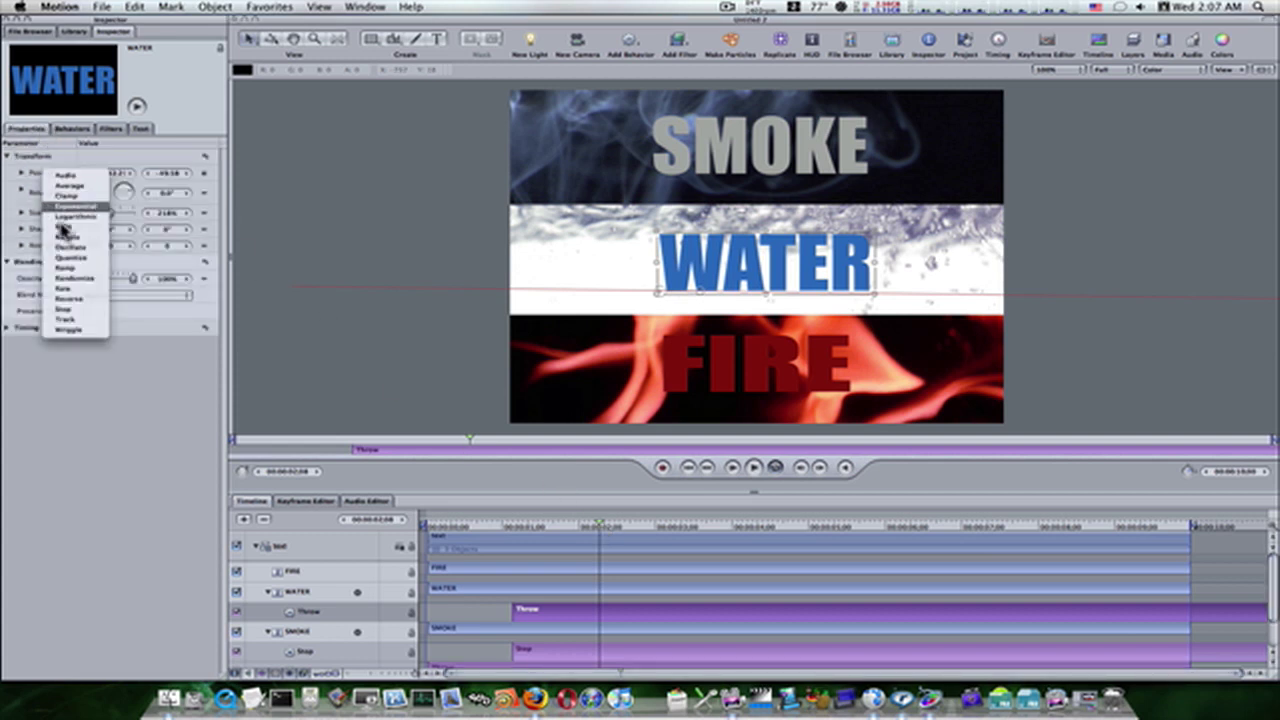
left_click(72, 316)
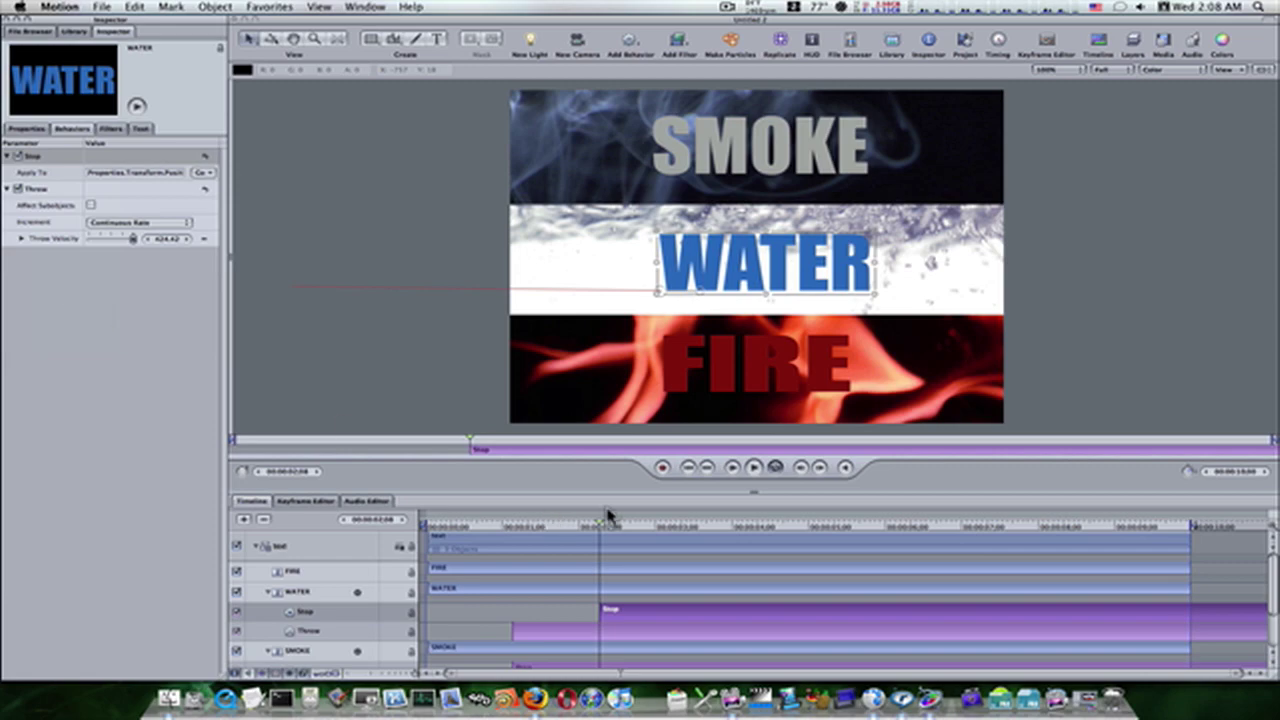
Play the animation and scrub back to confirm WATER rests centred in the water band
left_click(733, 468)
left_click(754, 468)
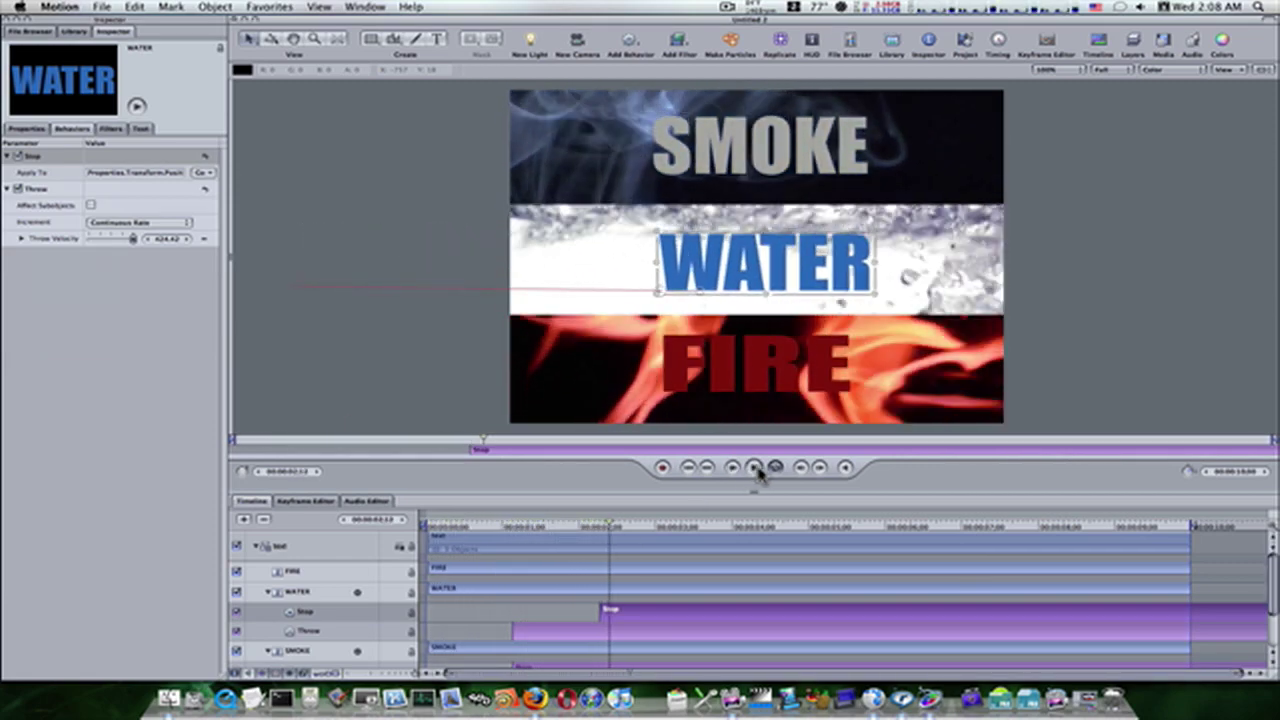
mouse_move(617, 537)
left_mouse_down()
mouse_move(577, 527)
mouse_move(605, 532)
left_mouse_up()
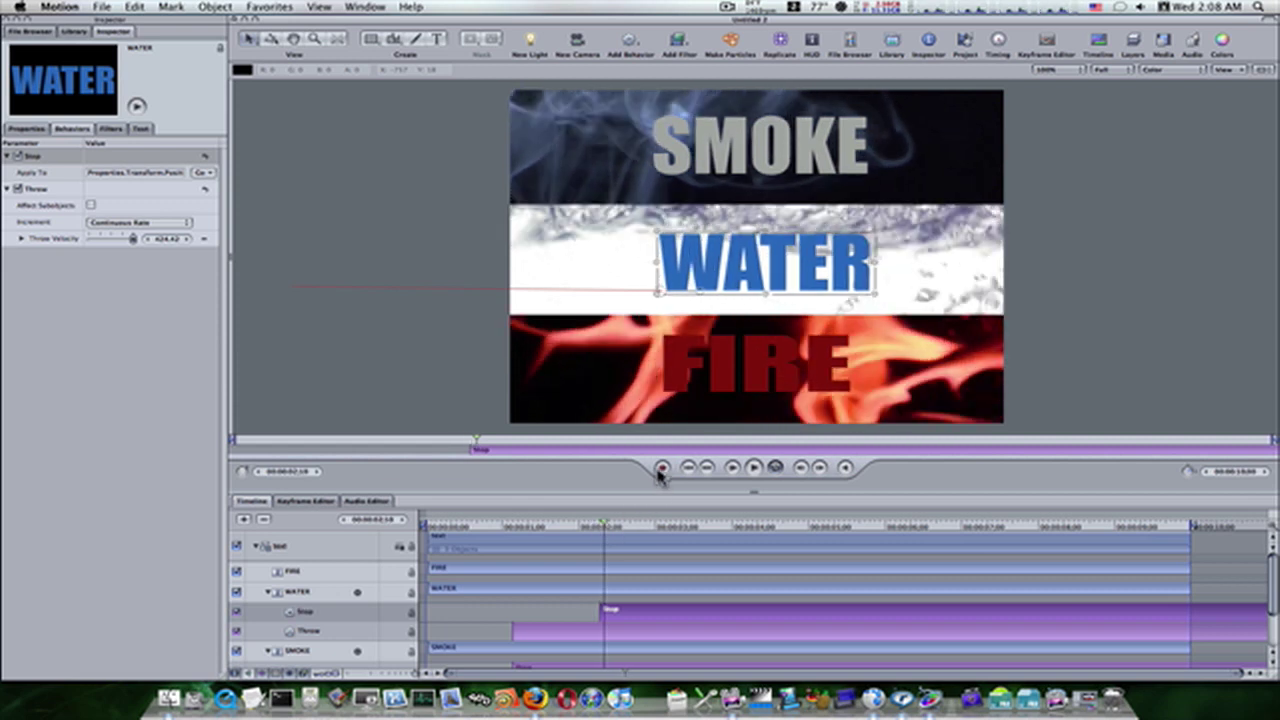
Give the FIRE title a Move behavior with its target 128 pixels lower
left_click(292, 572)
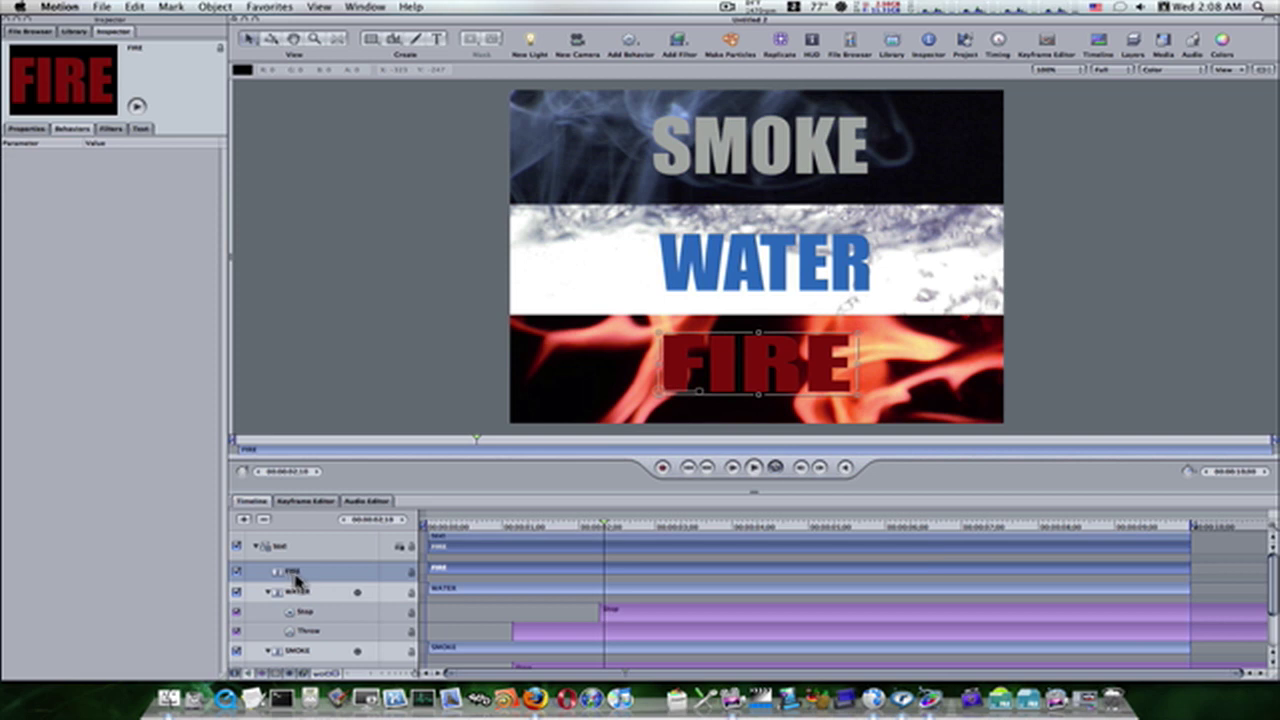
left_click(632, 41)
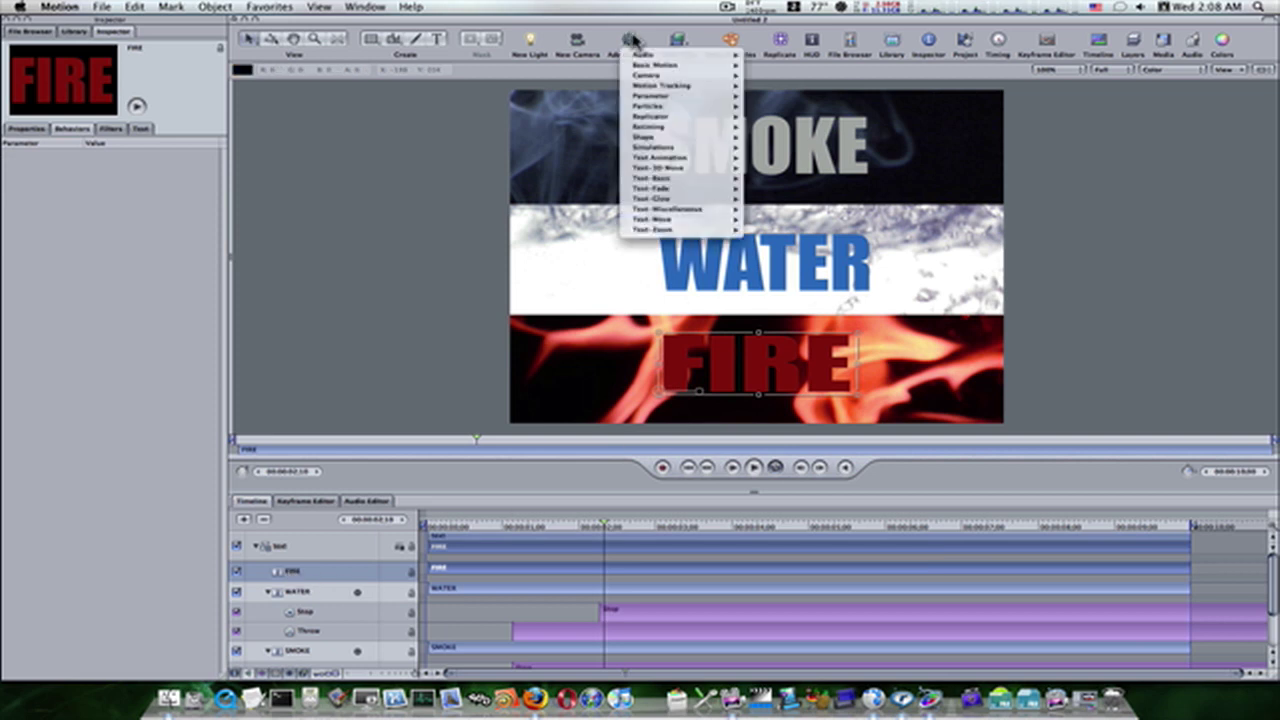
mouse_move(700, 65)
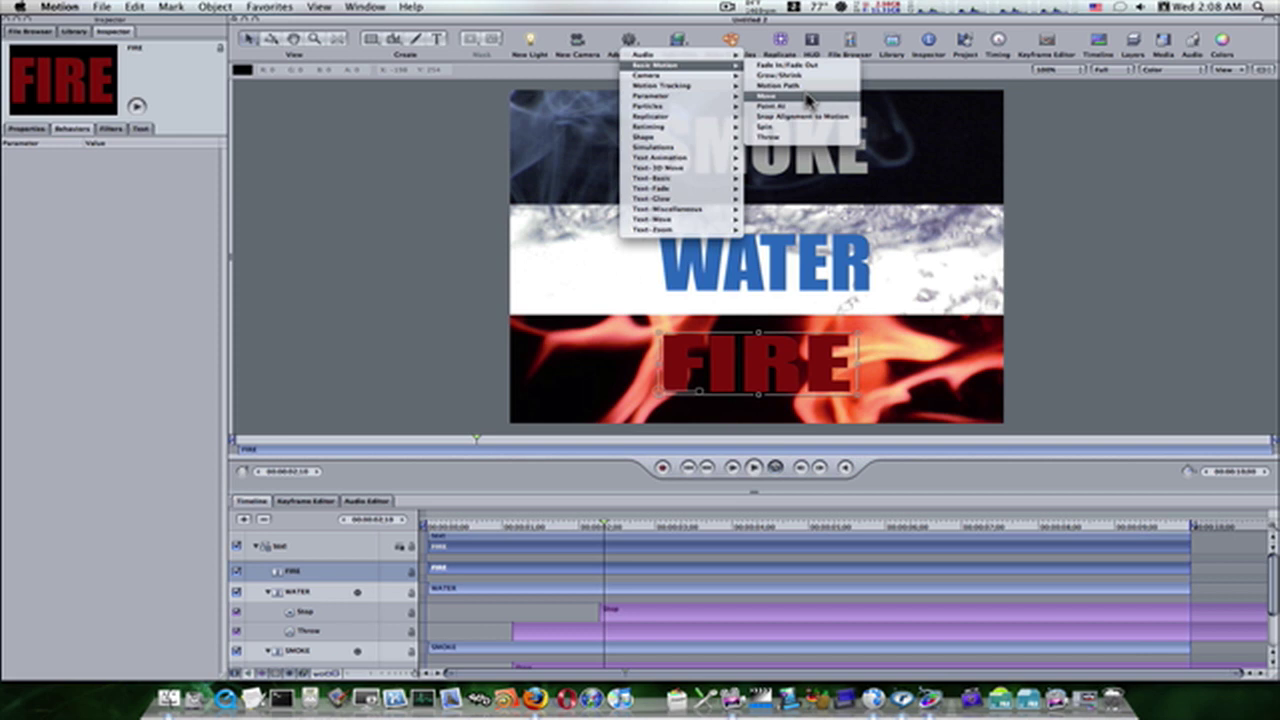
left_click(808, 96)
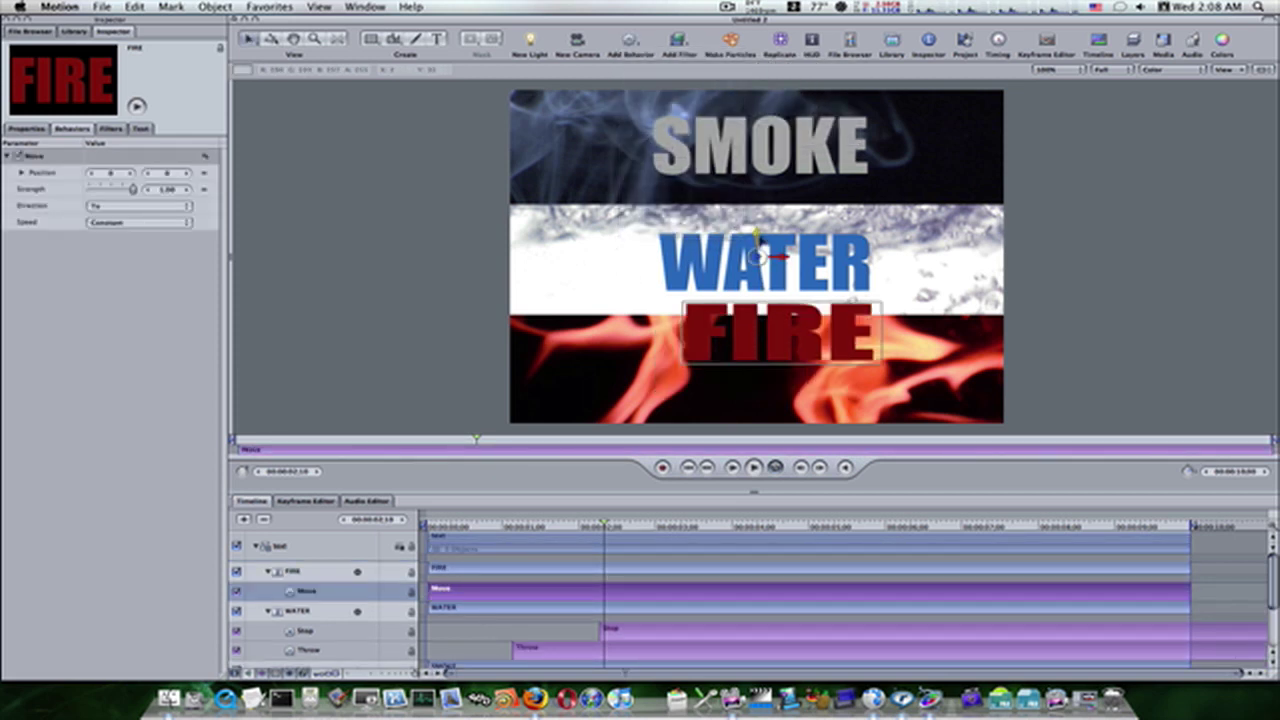
left_click_drag(757, 255, 757, 361)
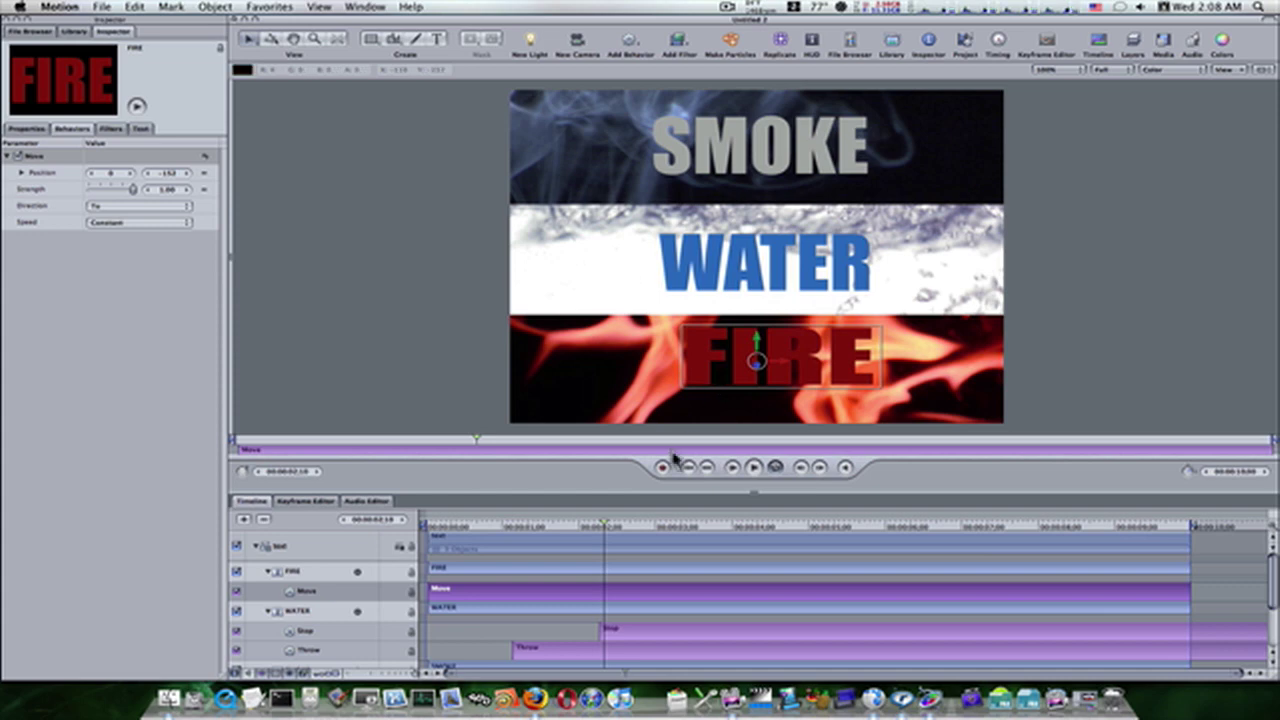
mouse_move(606, 528)
left_mouse_down()
mouse_move(657, 528)
mouse_move(600, 531)
left_mouse_up()
Undo an accidental fire background shift and drag the FIRE text past the frame's right edge
left_click(328, 584)
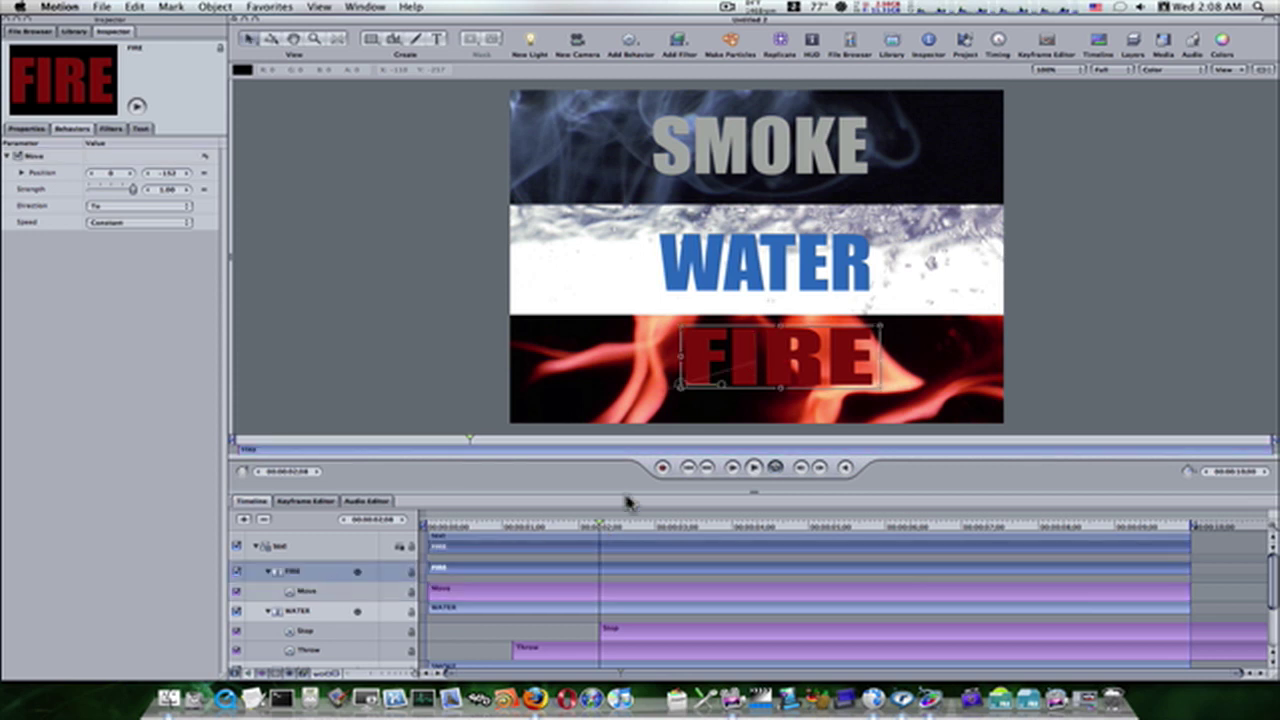
left_click_drag(735, 350, 838, 352)
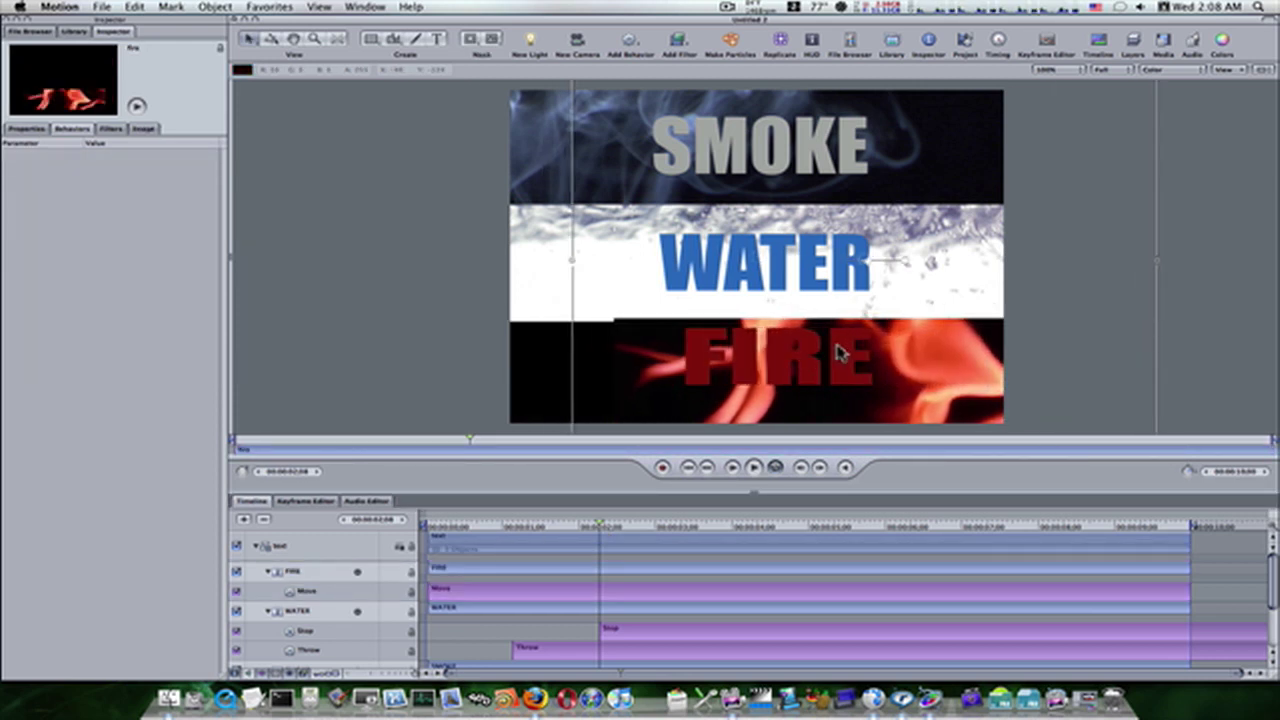
key("super+z")
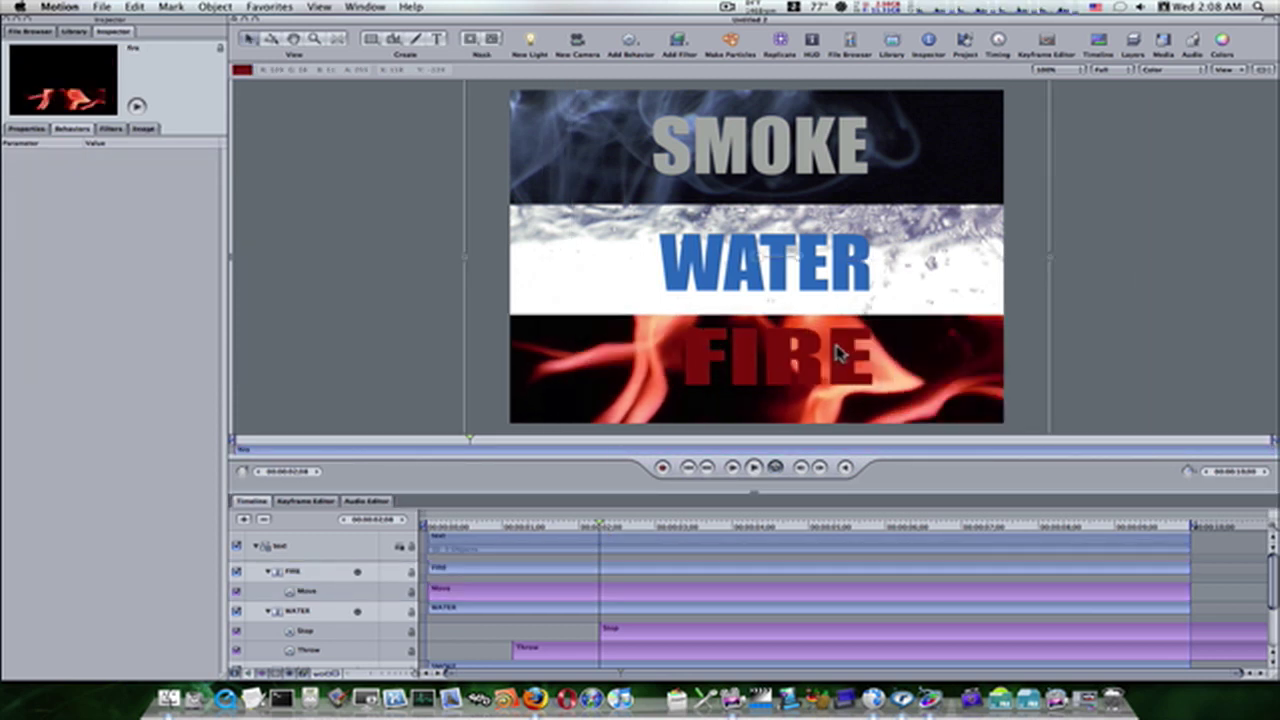
left_click(289, 574)
left_click_drag(709, 366, 1125, 378)
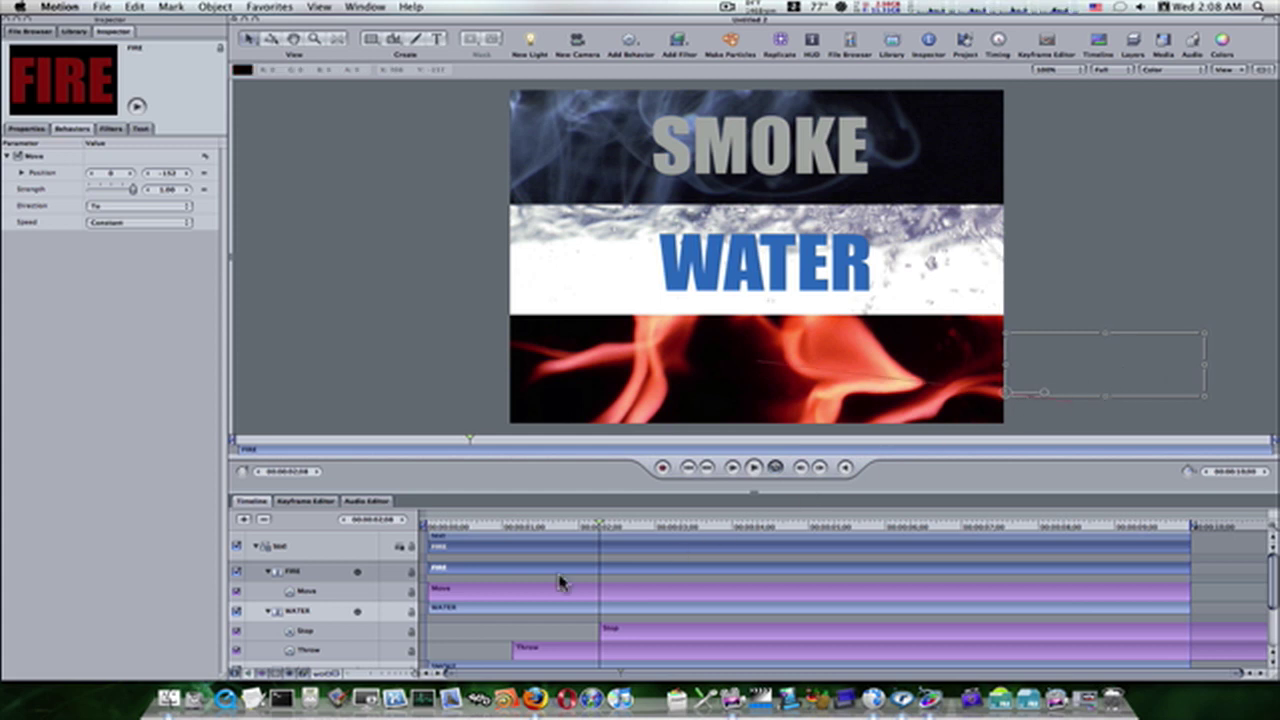
Delay FIRE's Move behavior to start at 1:19 after WATER stops, ending near three seconds
left_click_drag(478, 595, 645, 604)
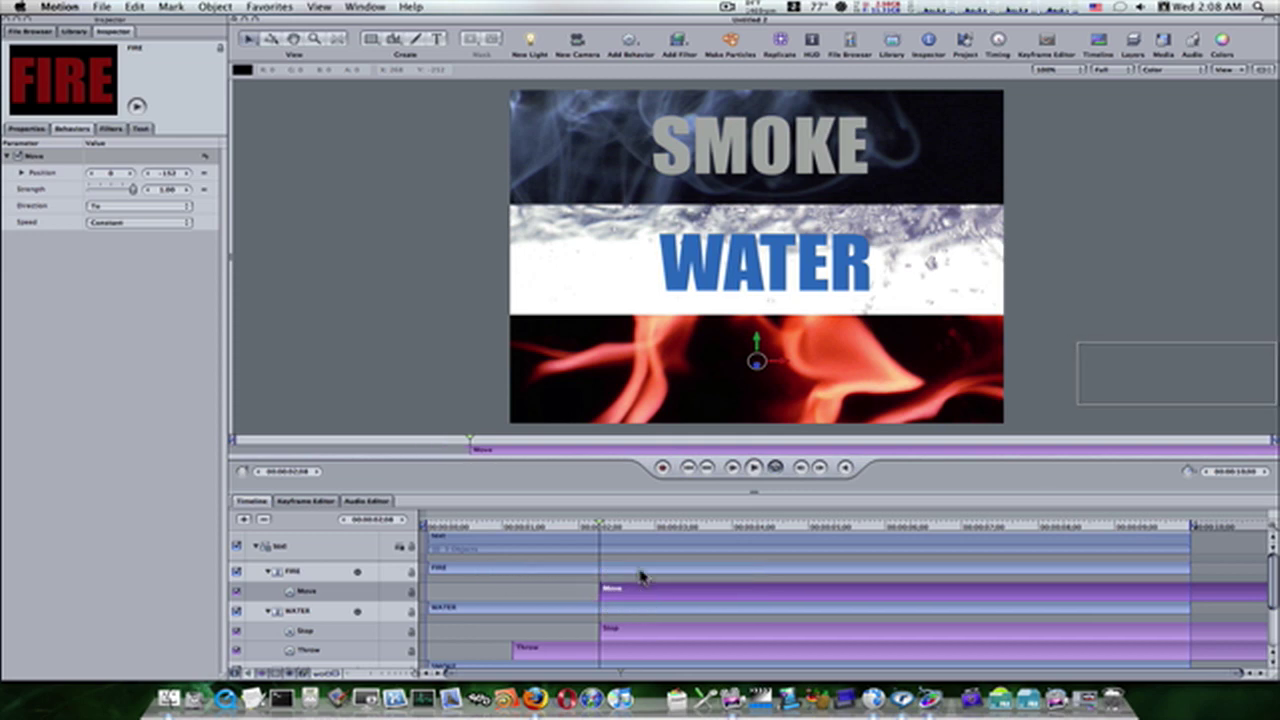
left_click_drag(601, 527, 672, 537)
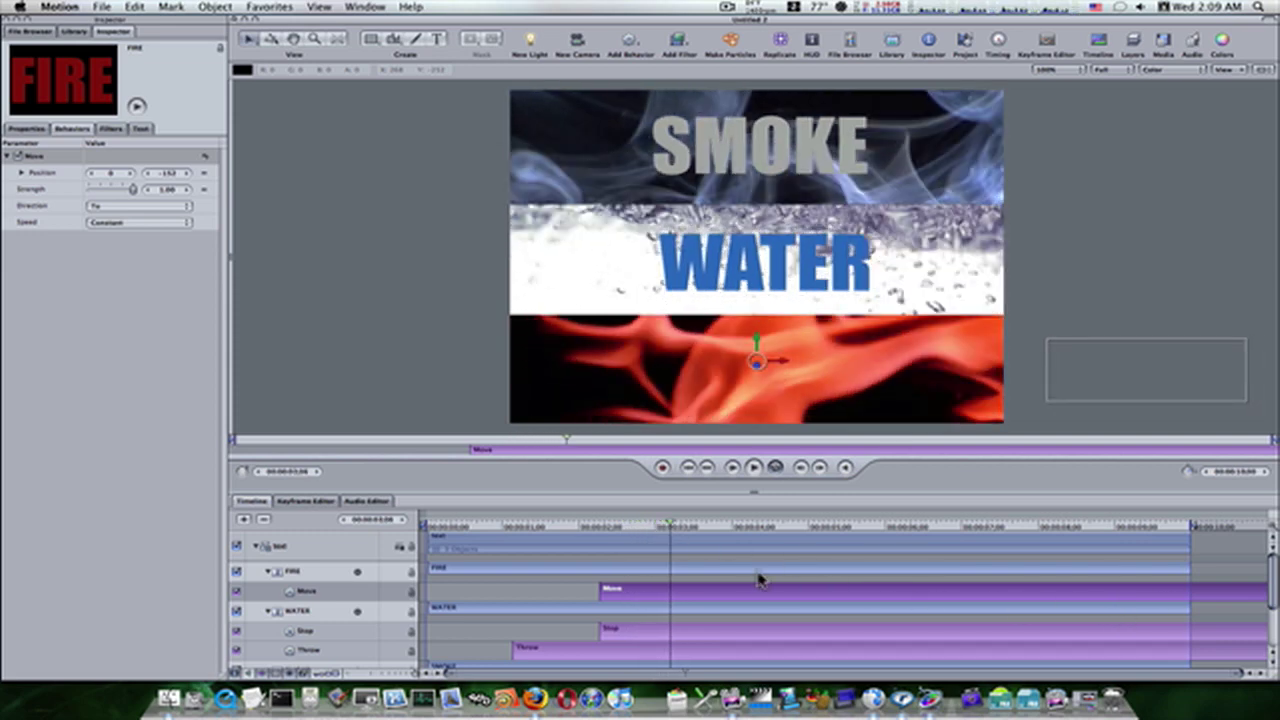
key("o")
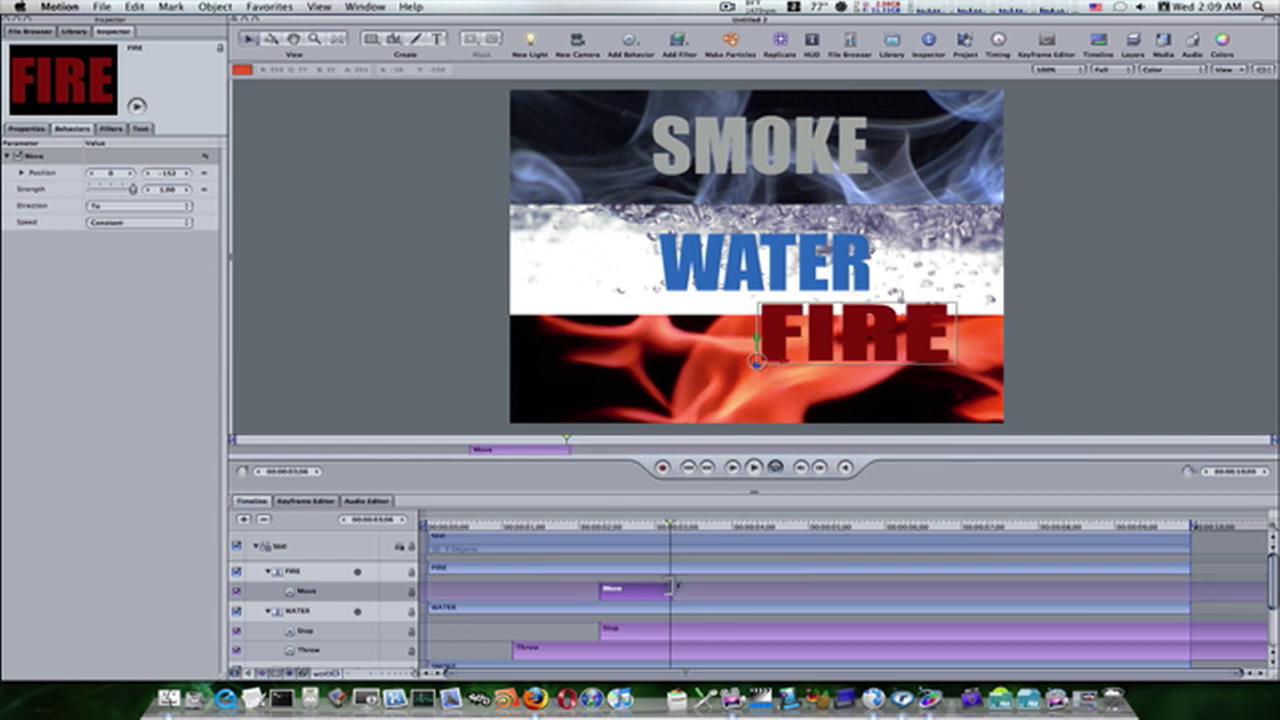
Drag FIRE left to set its target, shorten the move, and lower Strength to 0.68
left_click_drag(790, 368, 454, 400)
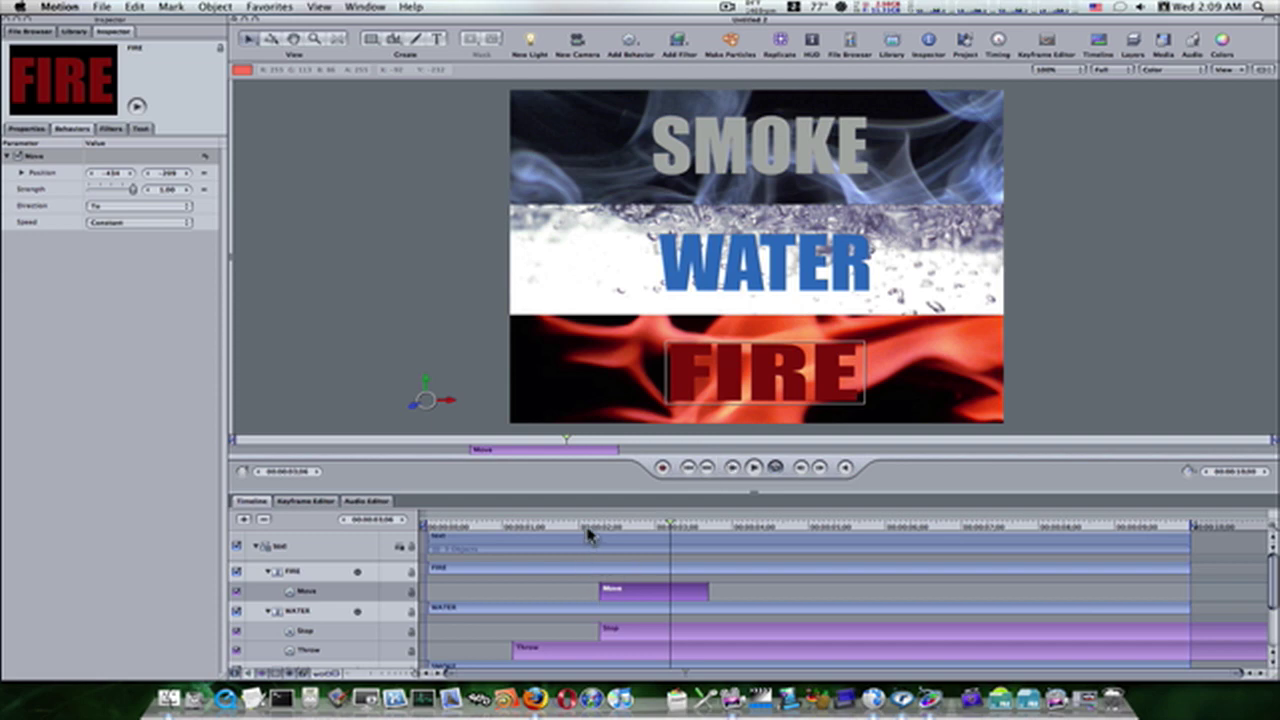
left_click_drag(588, 533, 671, 541)
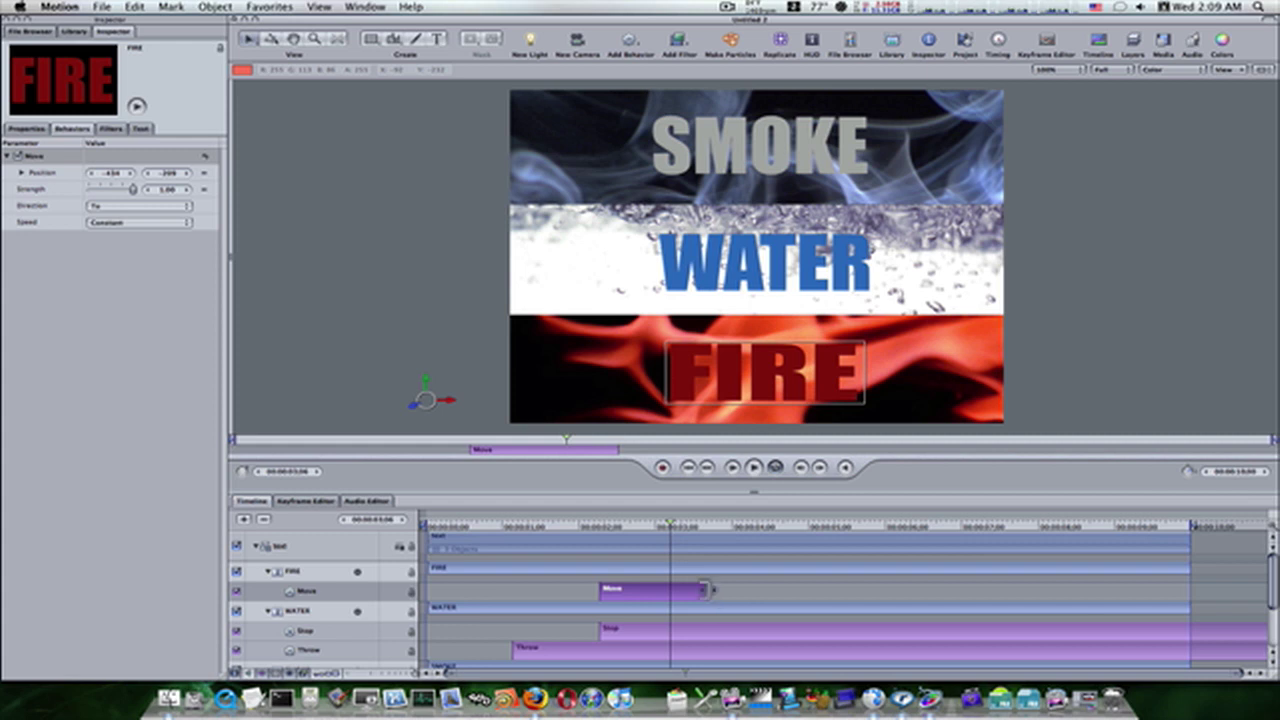
left_click_drag(709, 590, 671, 590)
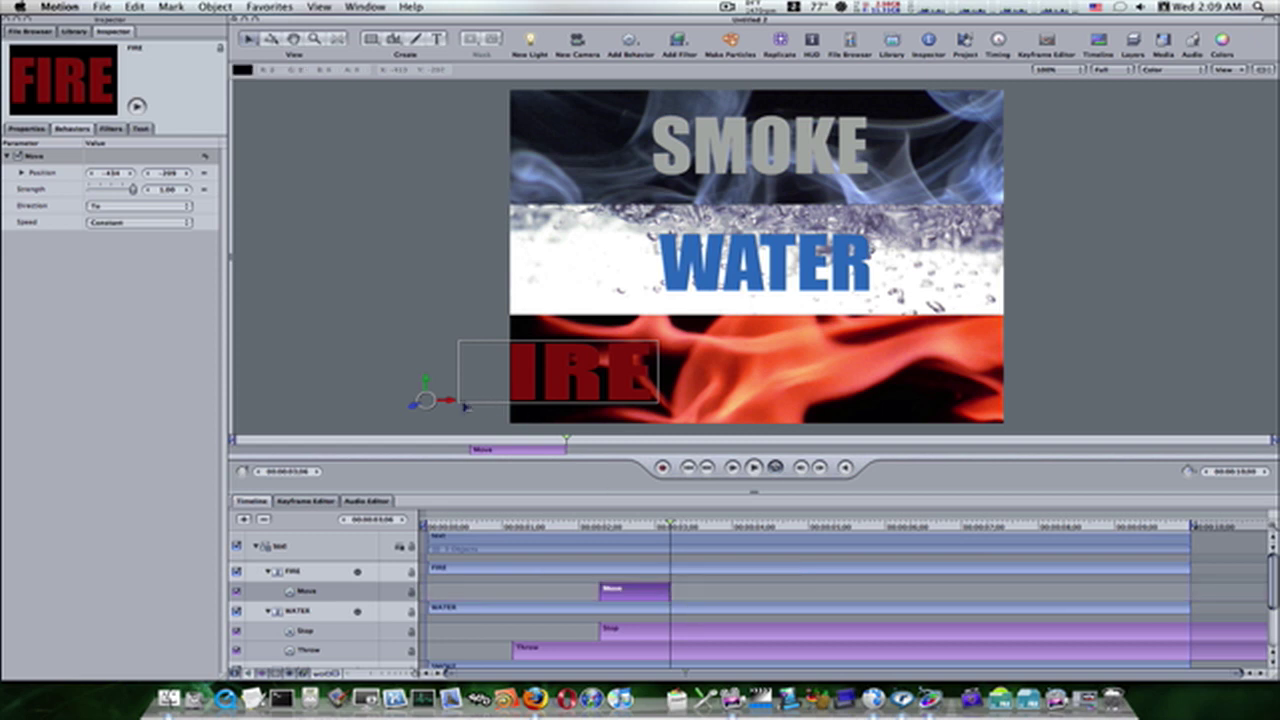
left_click_drag(450, 405, 673, 414)
key("super+z")
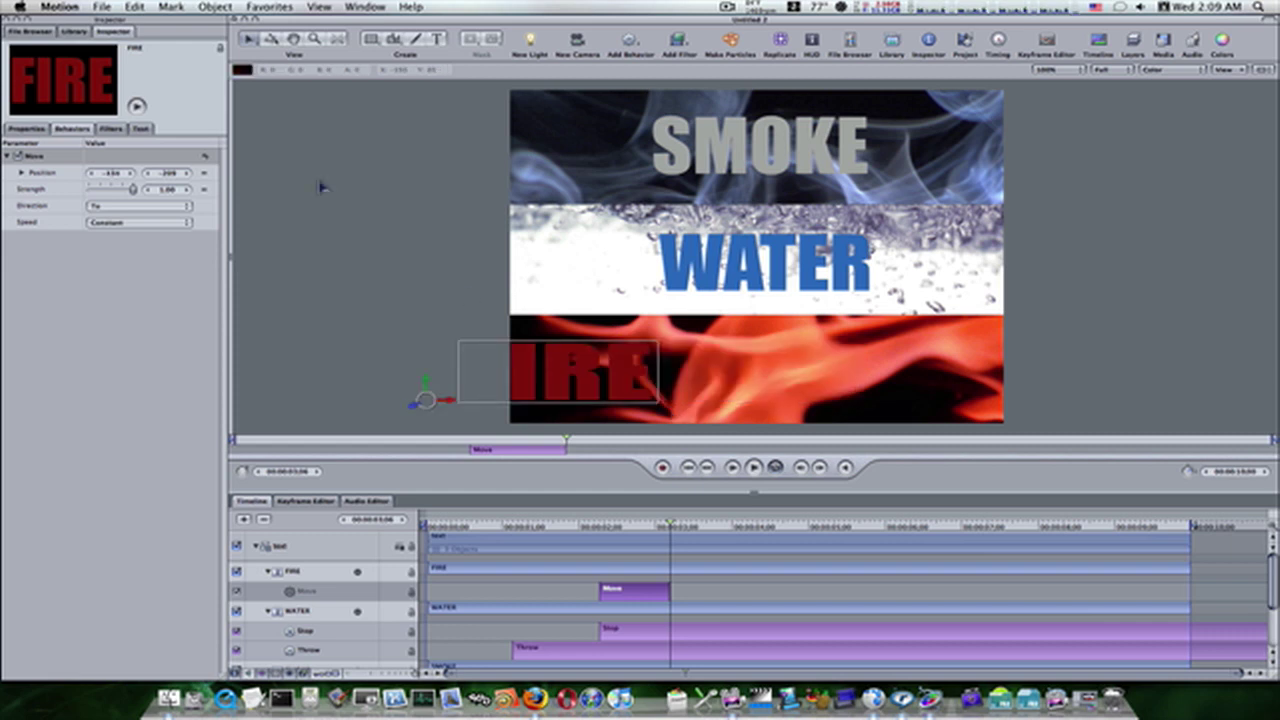
left_click_drag(133, 195, 120, 194)
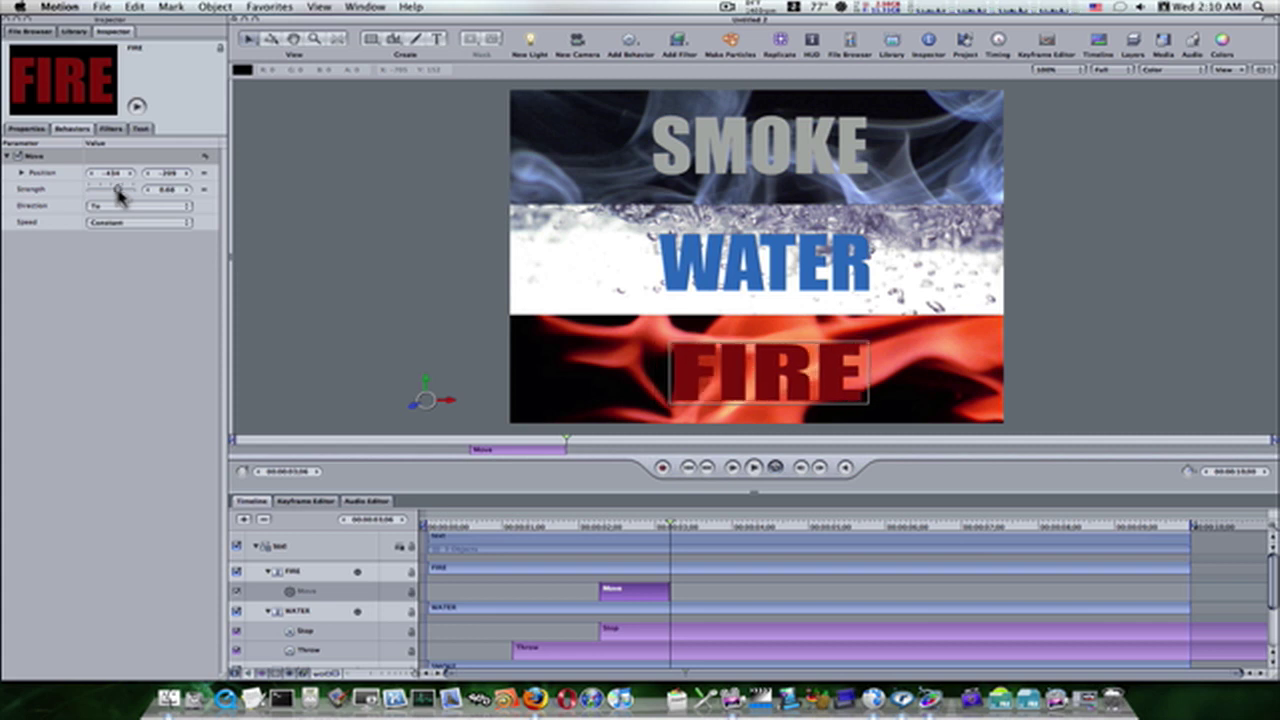
Lower the FIRE Move strength to 0.67 and preview the animation
left_click(185, 192)
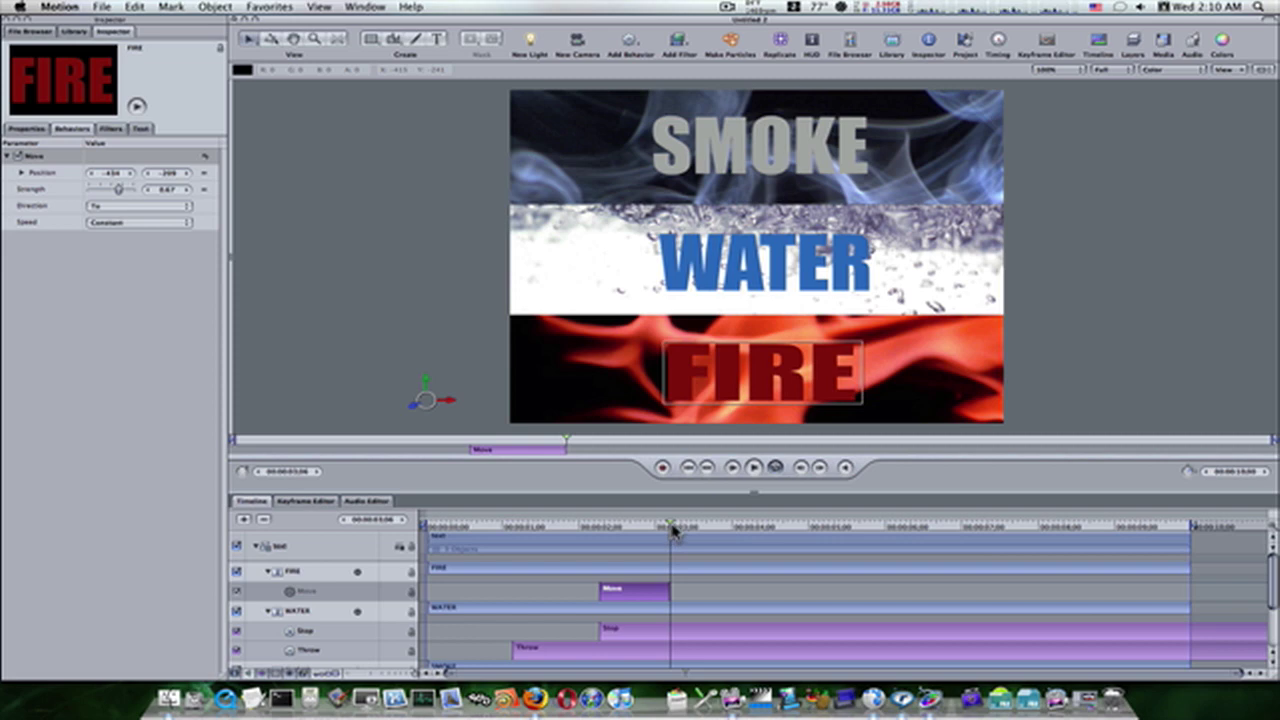
left_click_drag(672, 531, 640, 537)
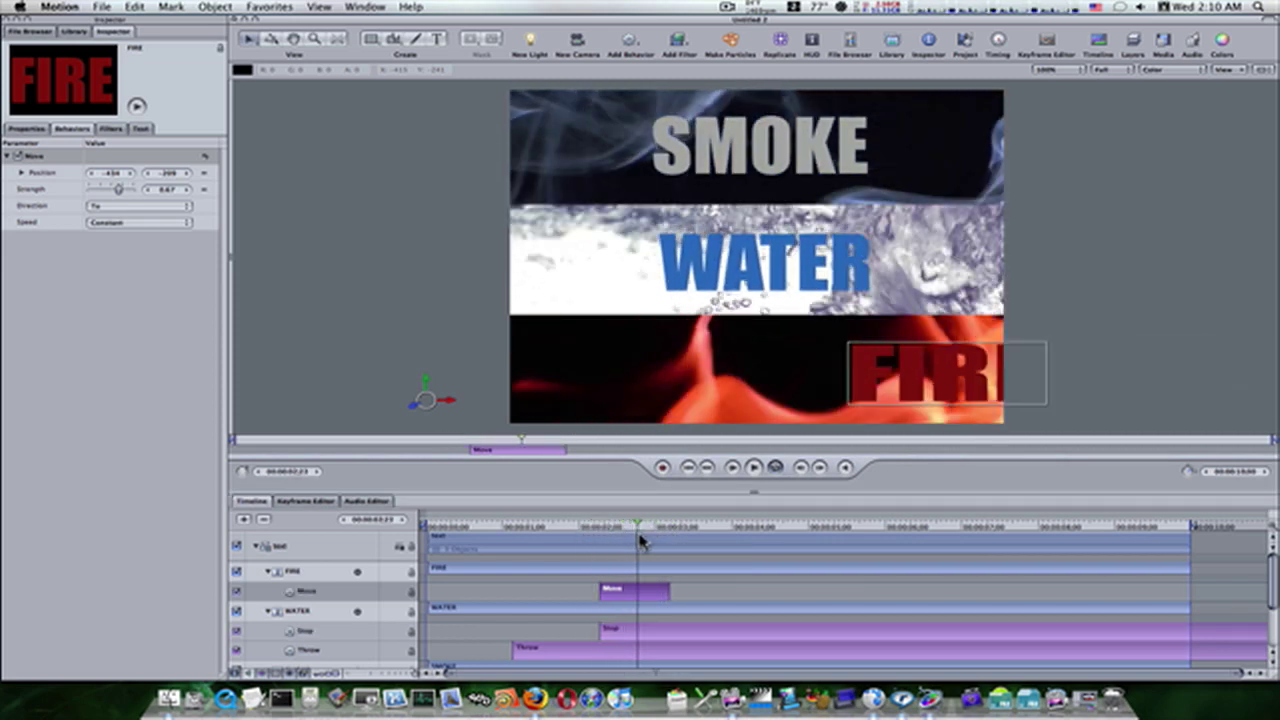
left_click(736, 471)
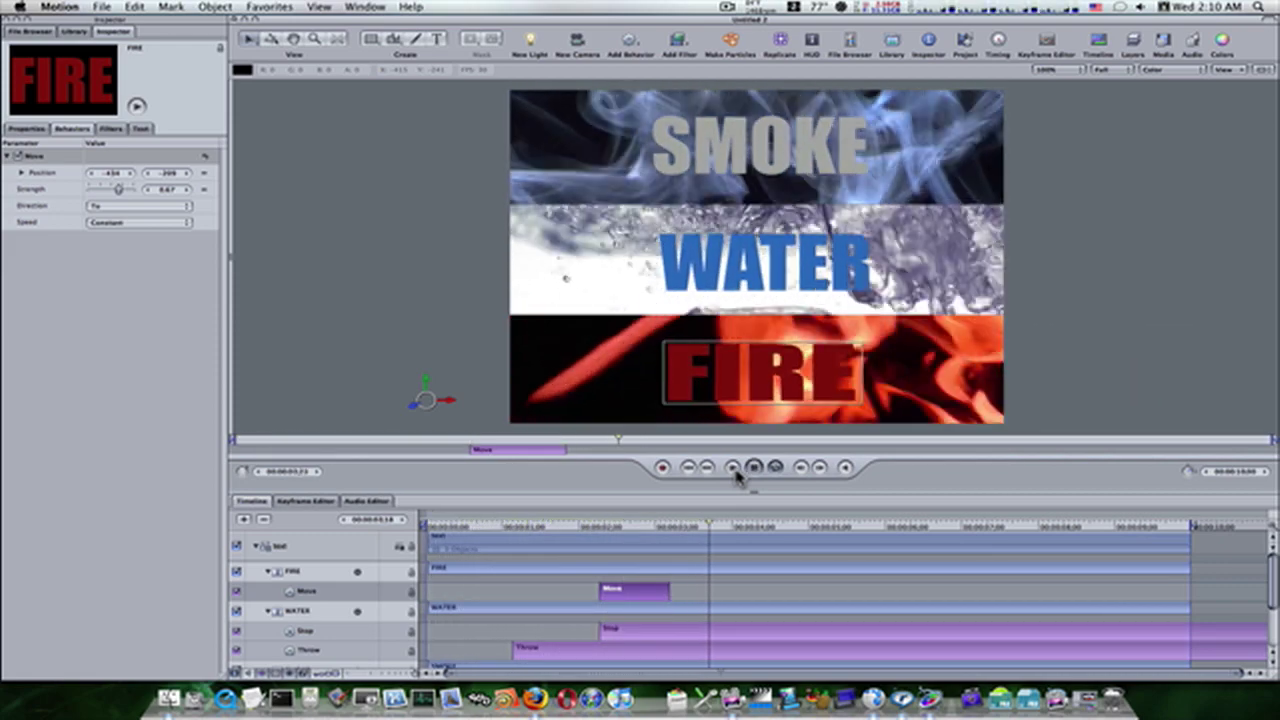
left_click(754, 467)
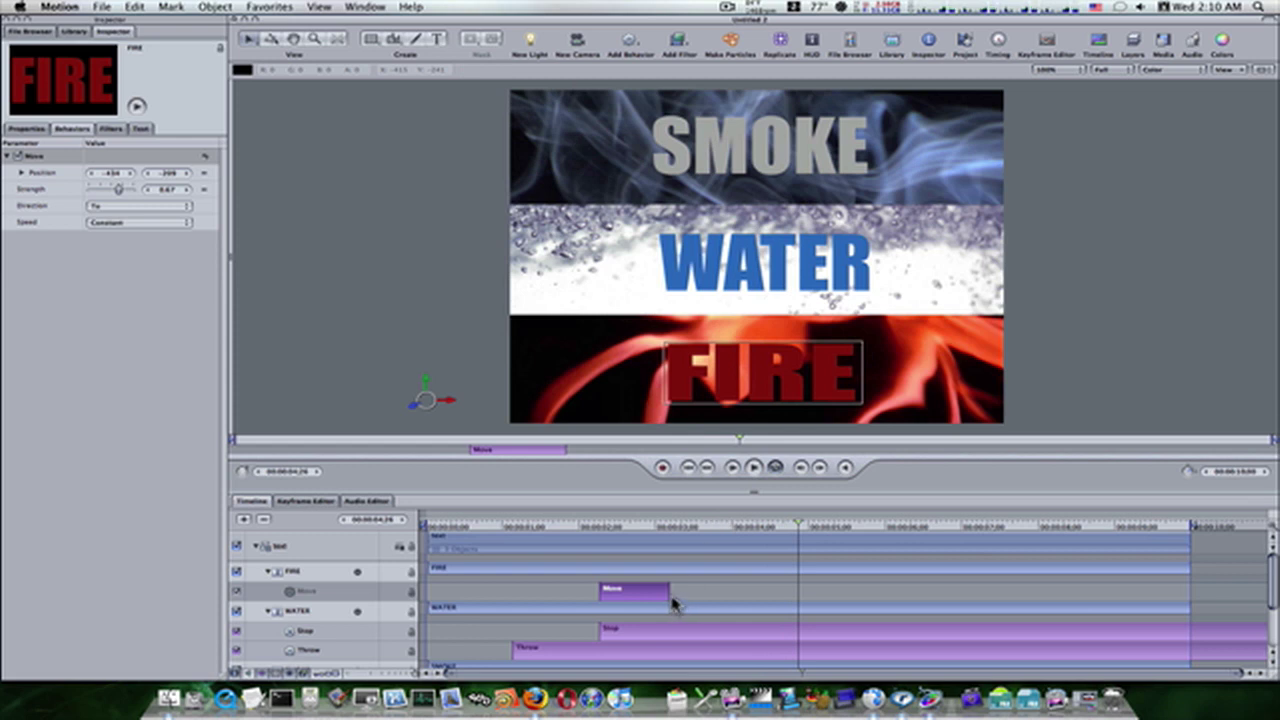
Lengthen the FIRE move to end around 3:12 and preview it again
left_click_drag(673, 592, 690, 592)
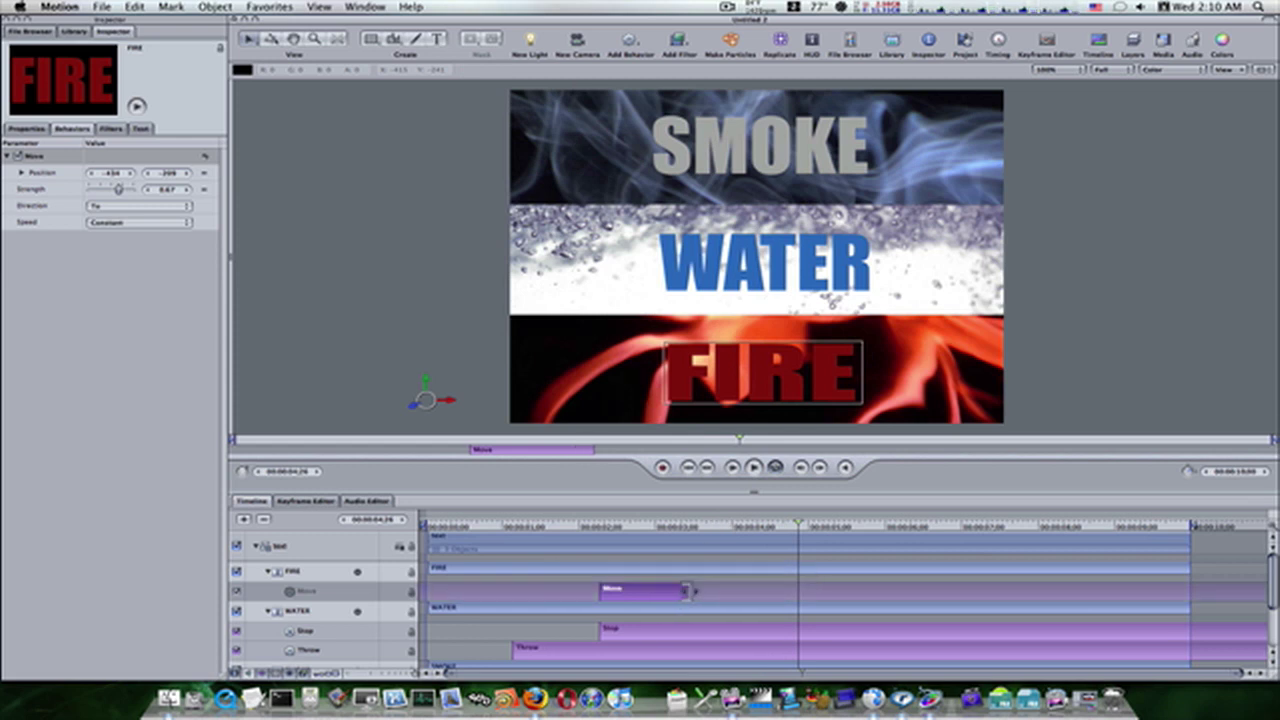
left_click(753, 468)
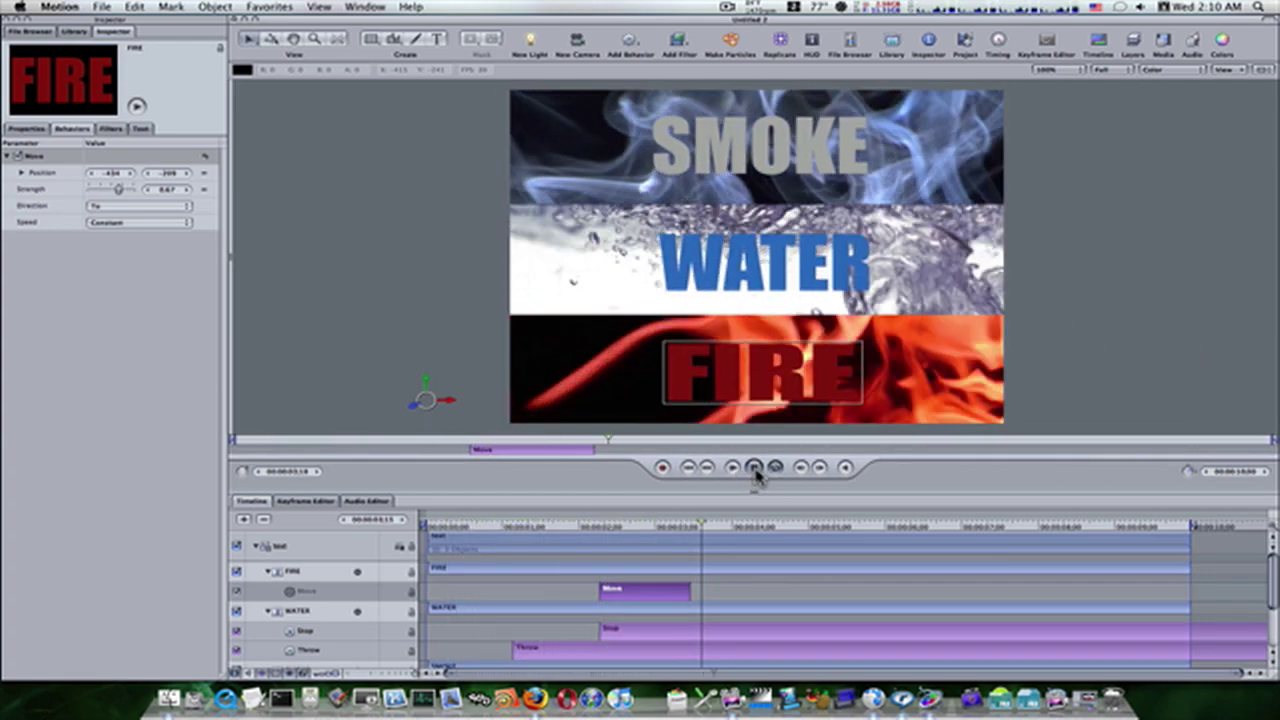
left_click(754, 468)
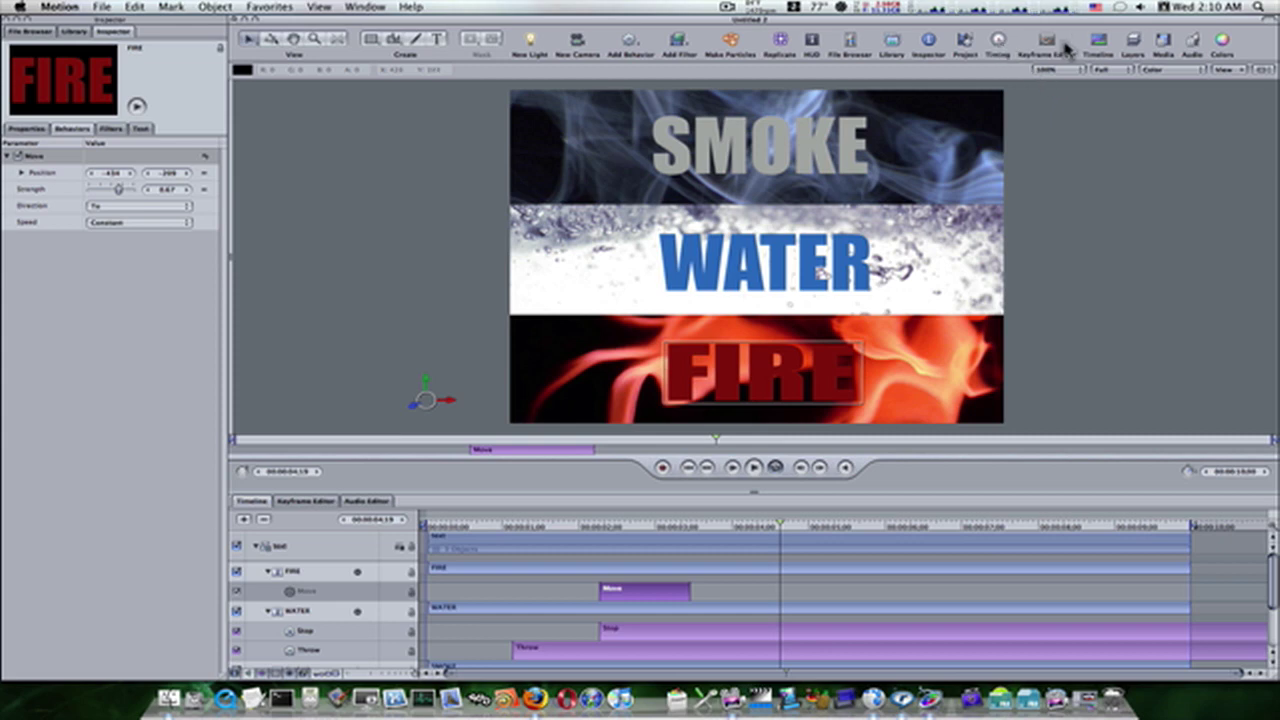
Hide the Timeline, zoom the canvas to fit with Shift+Z, and play from the start
left_click(1097, 44)
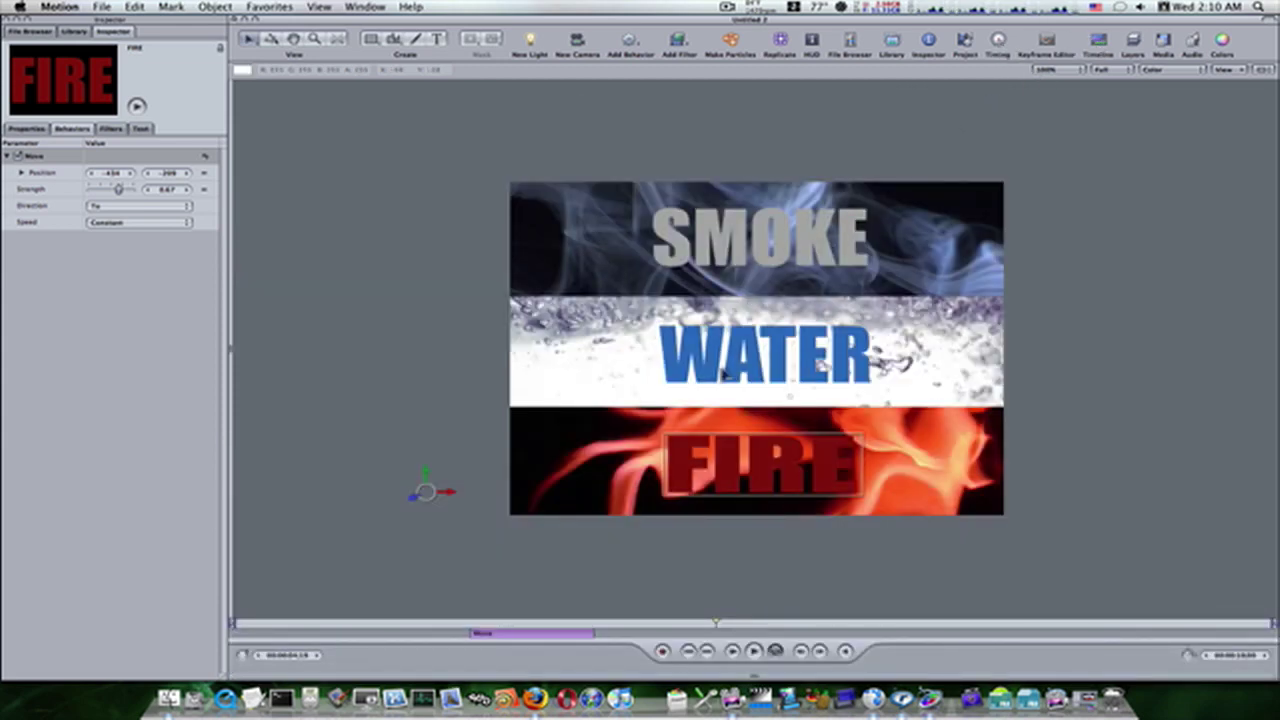
key("shift+z")
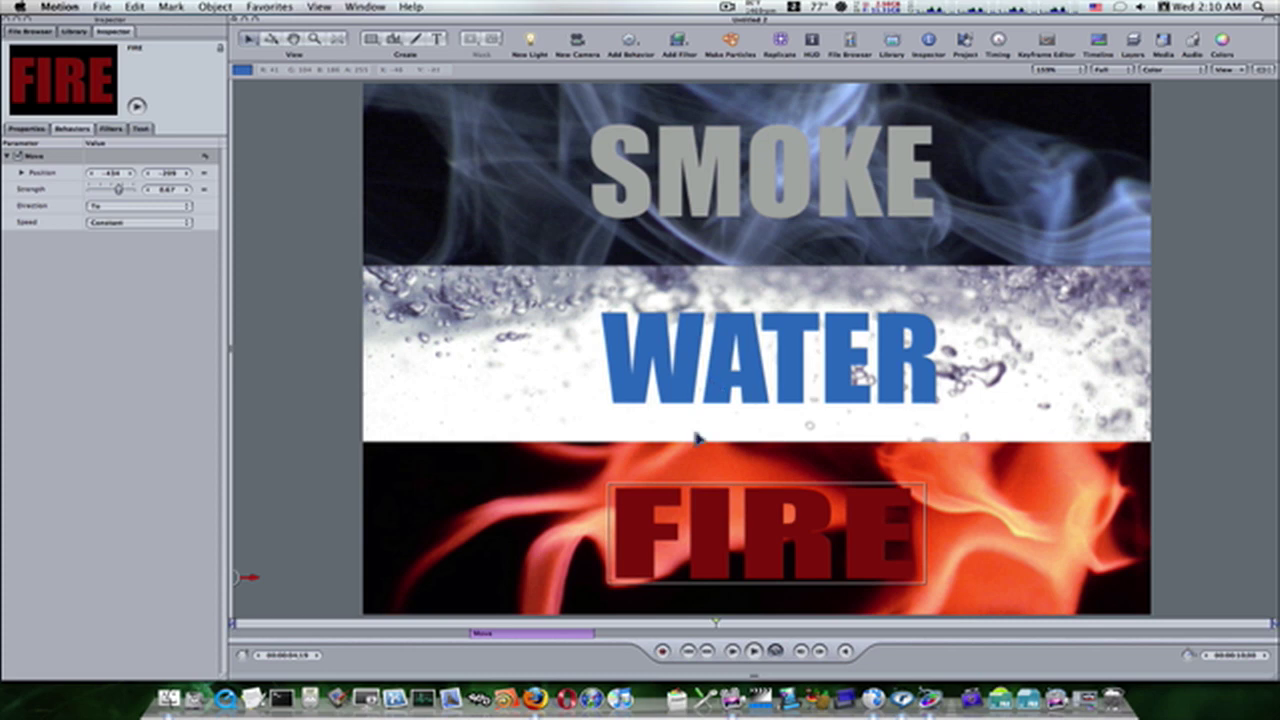
left_click(755, 655)
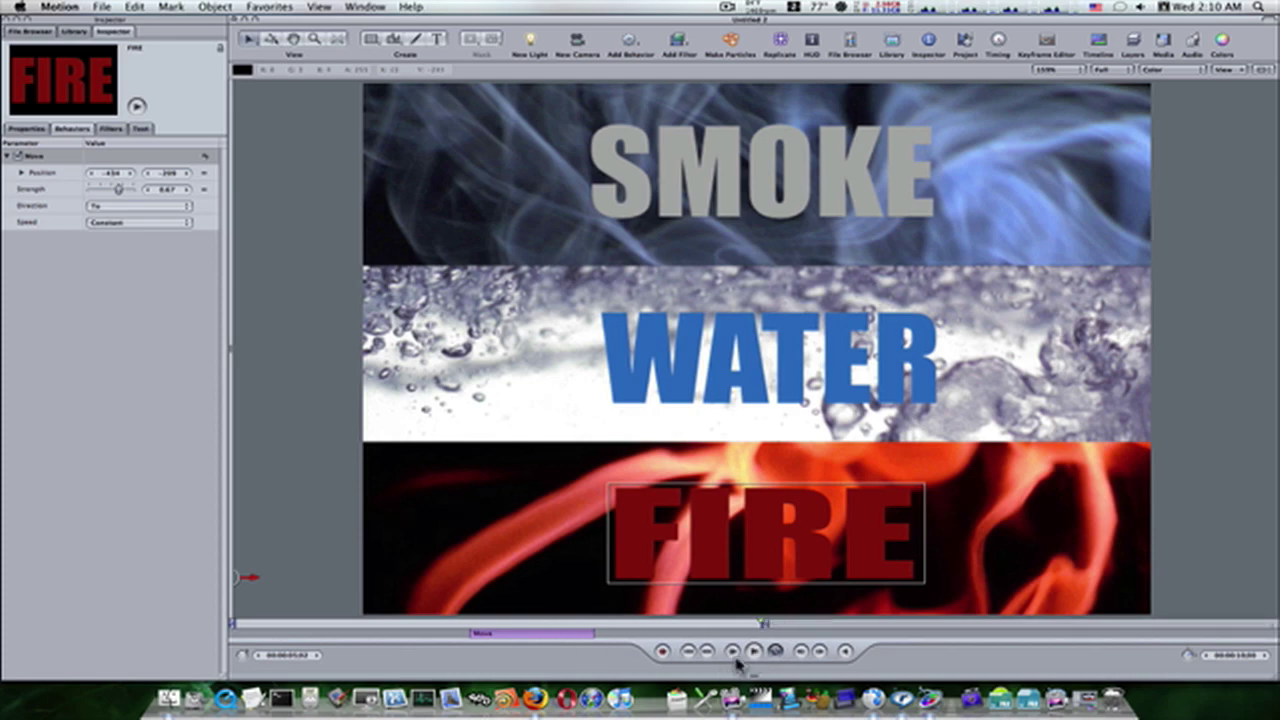
left_click(733, 656)
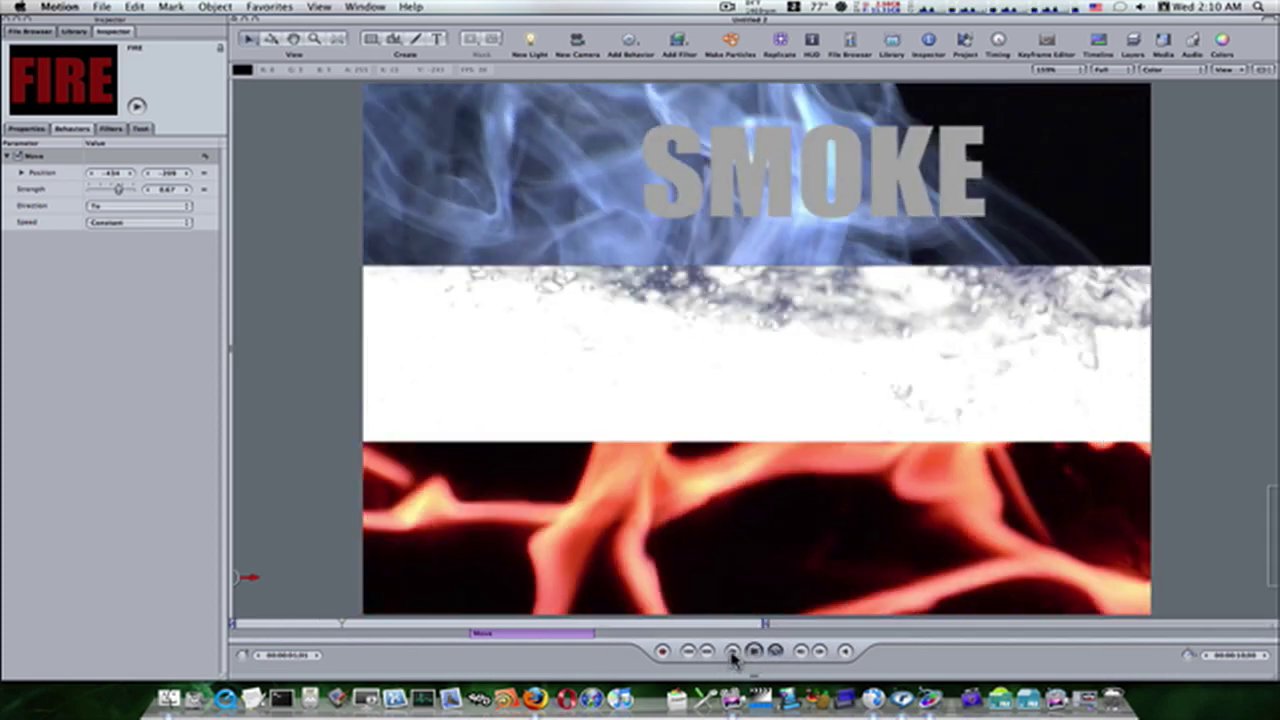